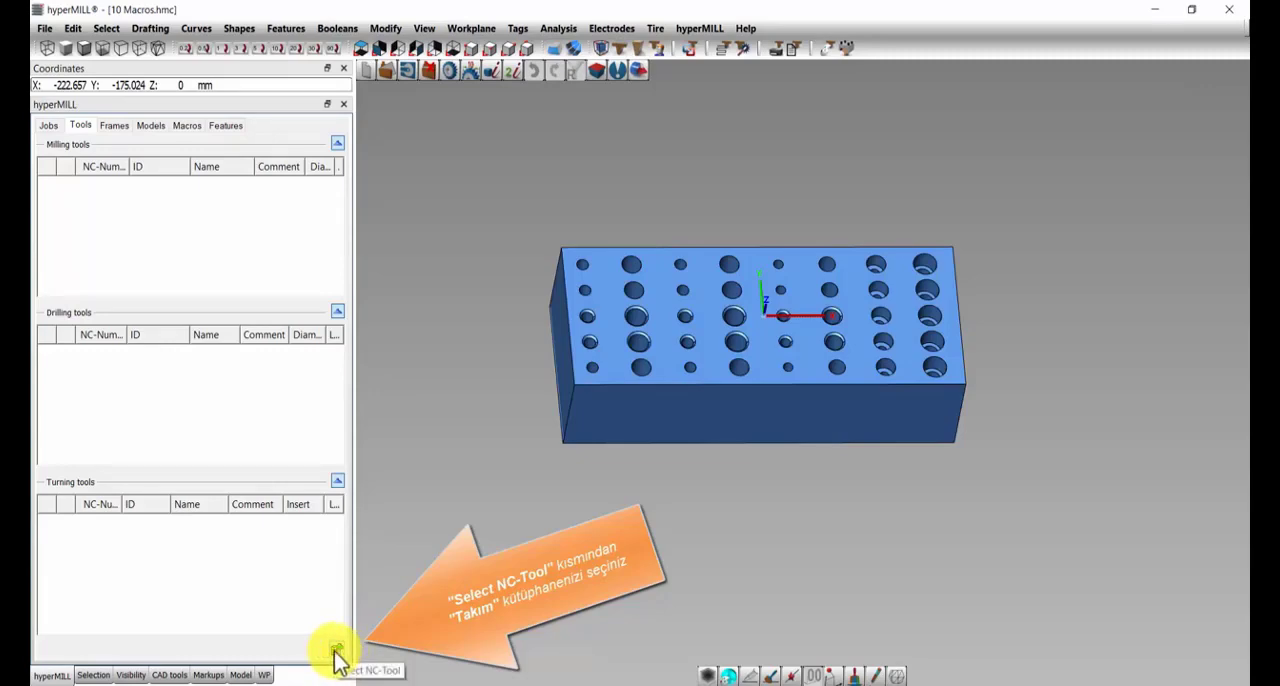
Step: Open the NC tool selection and review the tools in each library folder, from DUZ FREZELER to RAYBALAR
click(337, 655)
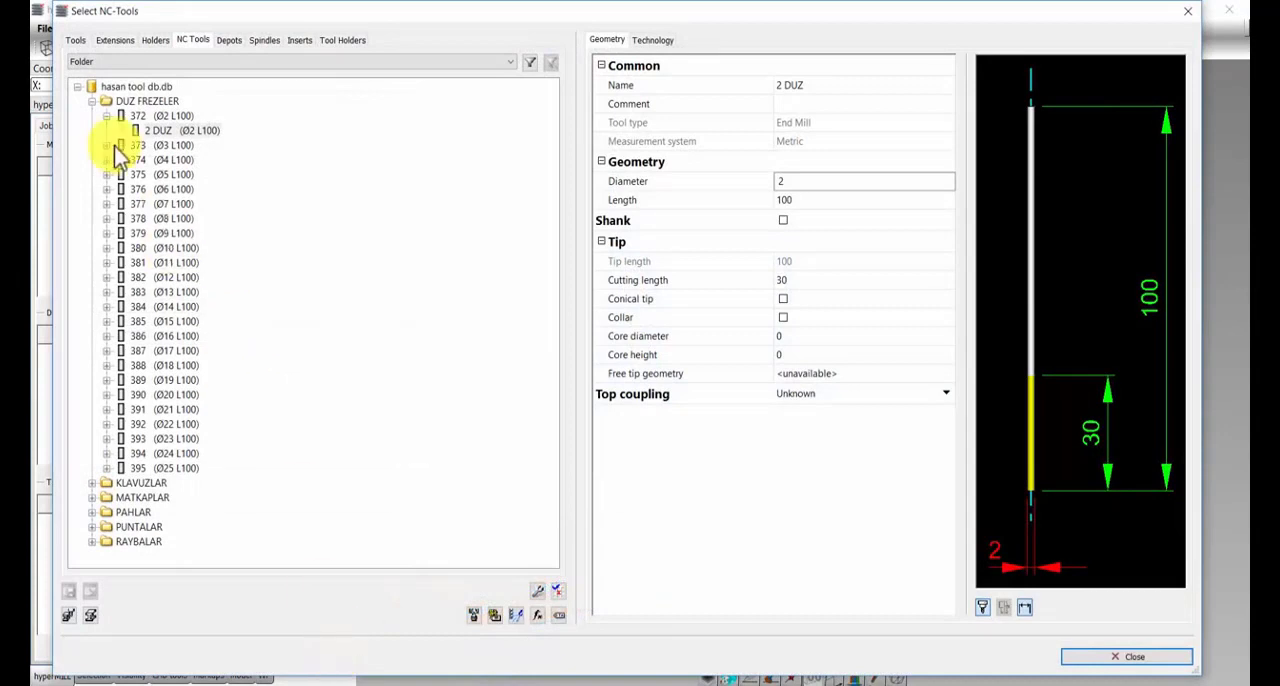
click(91, 101)
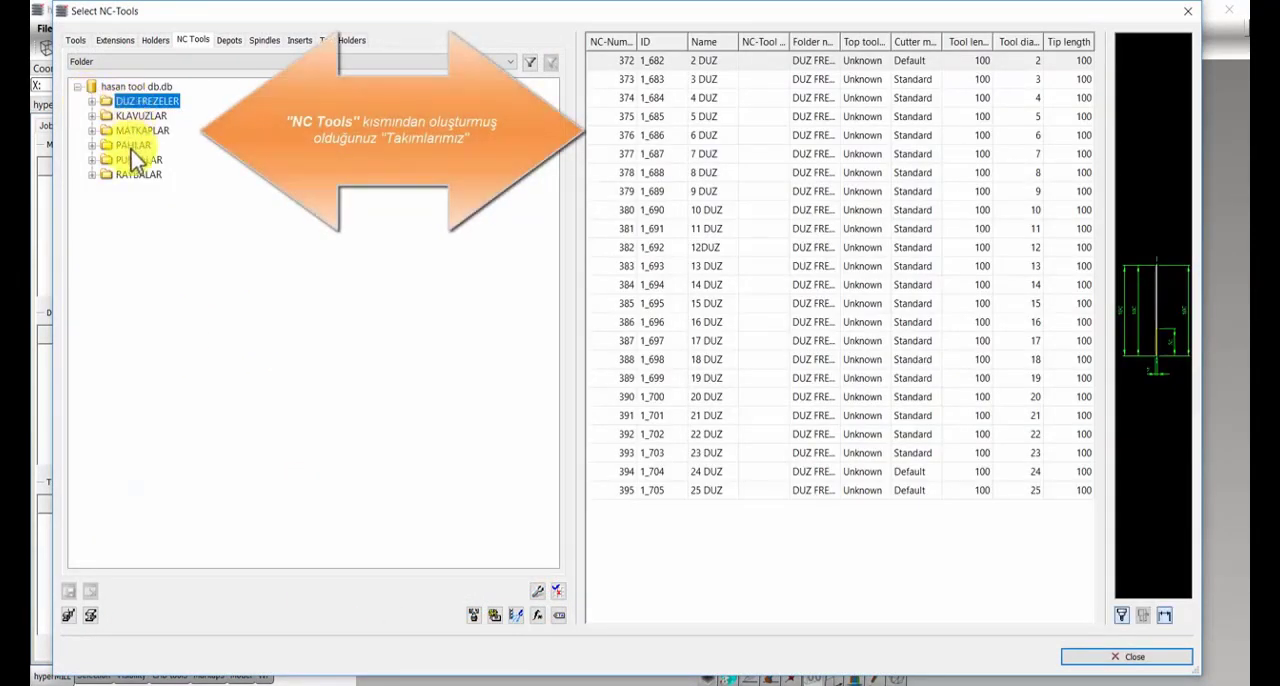
click(136, 118)
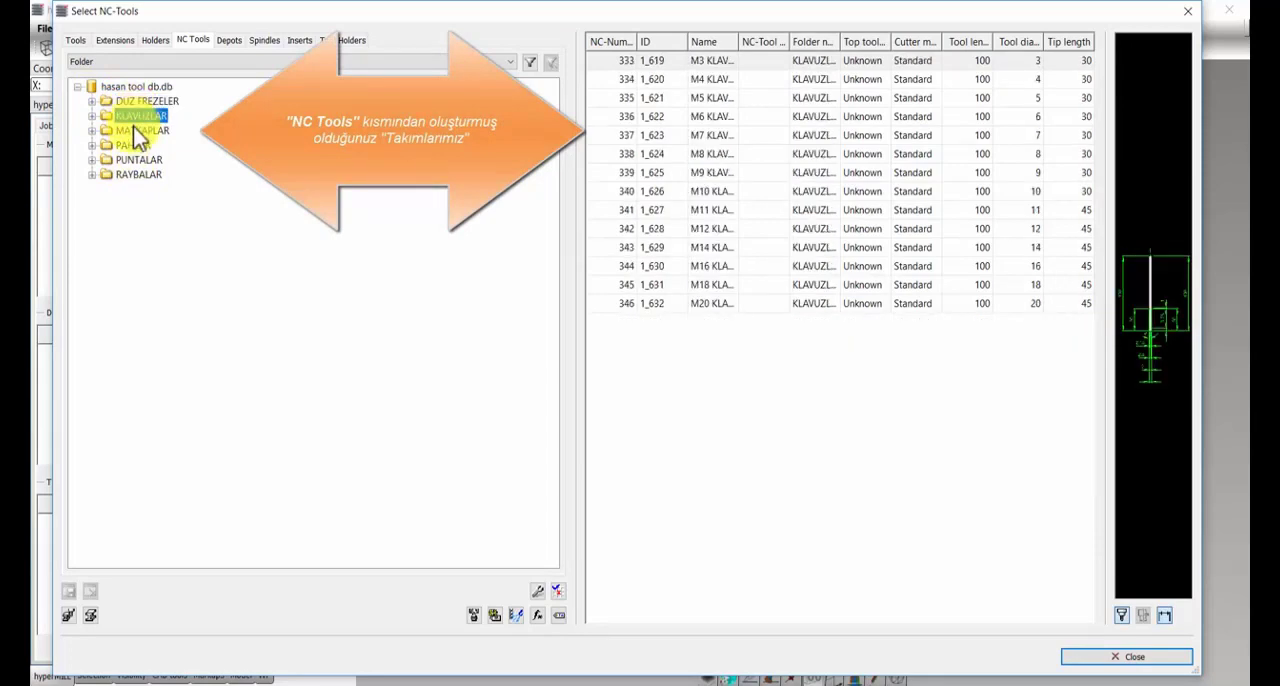
click(138, 132)
click(134, 145)
click(137, 160)
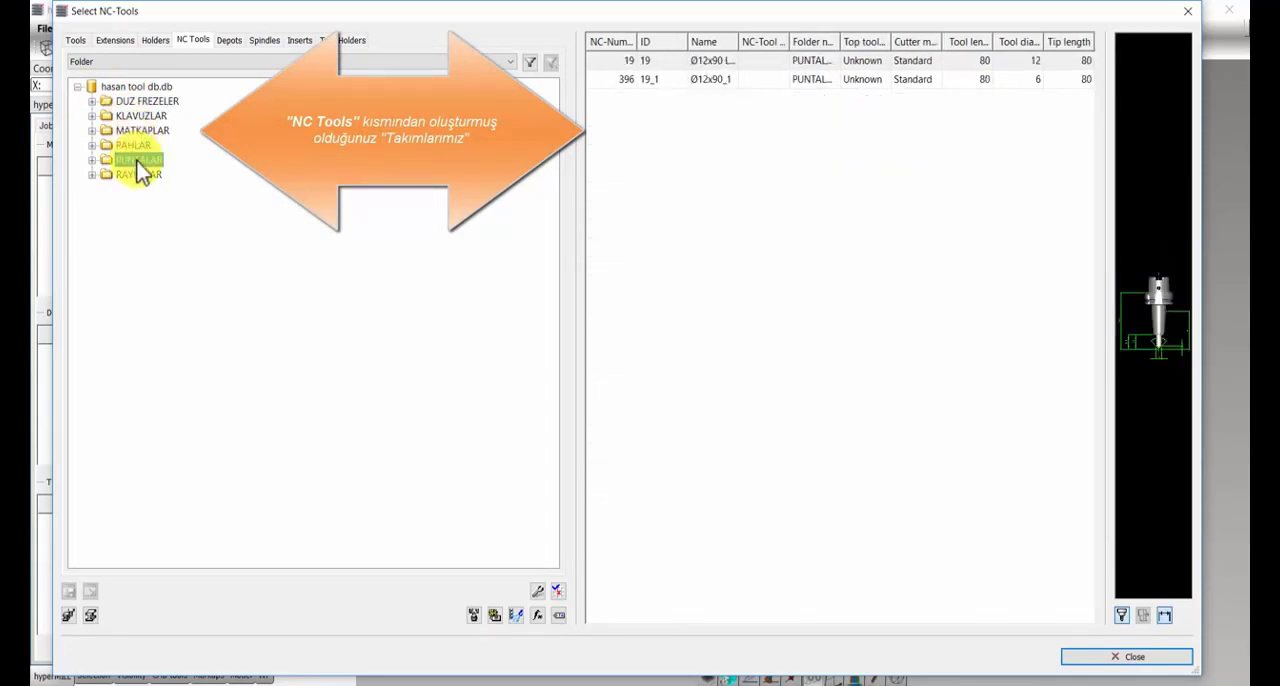
click(136, 175)
click(148, 102)
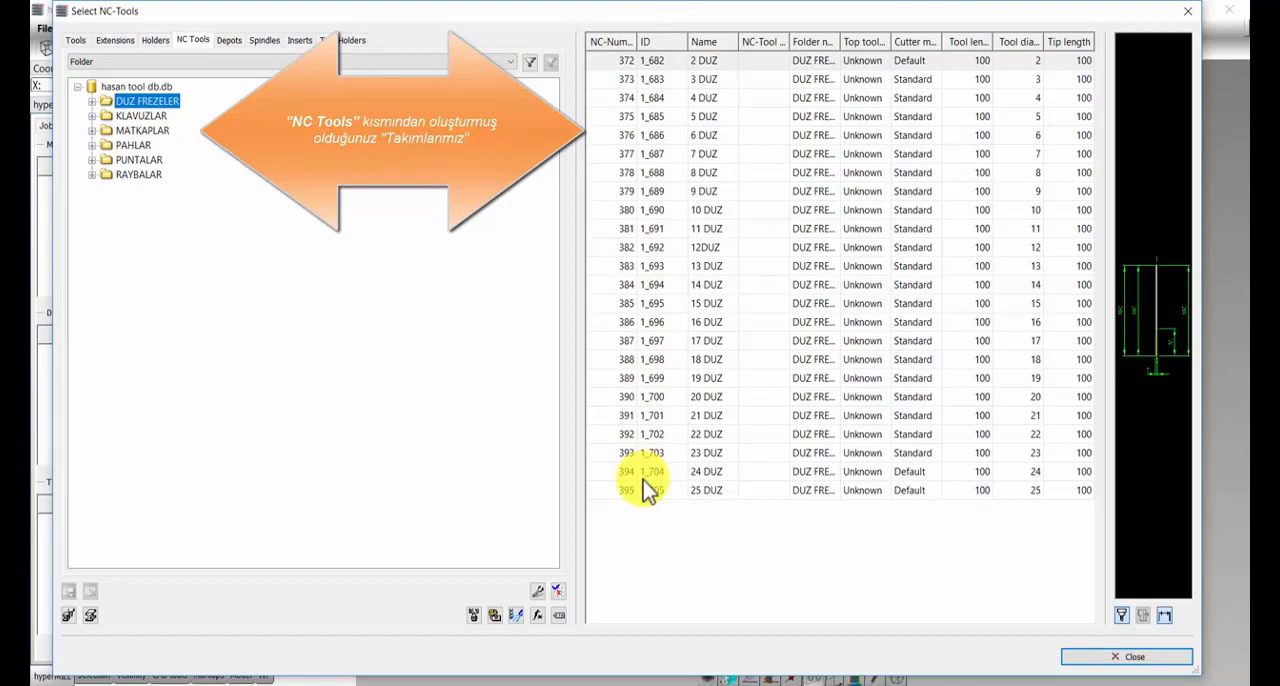
Step: Examine the geometry of NC tool 372 in the DUZ FREZELER folder, then collapse the folder
click(92, 102)
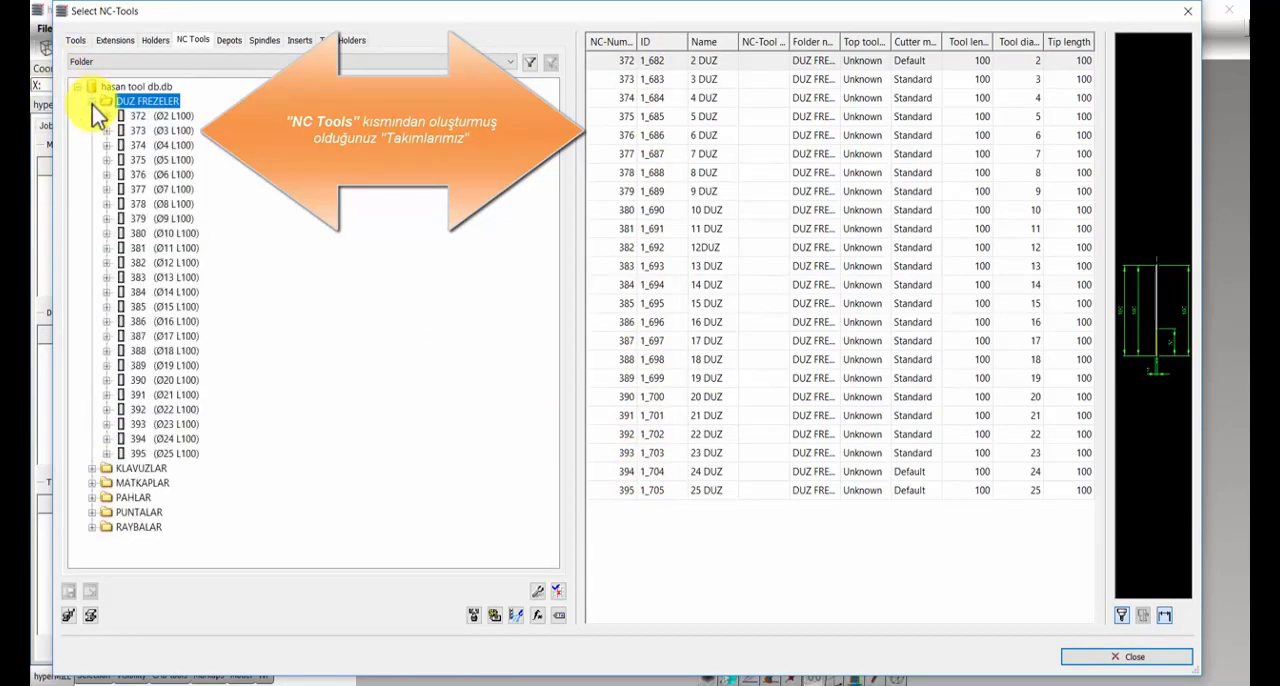
click(162, 117)
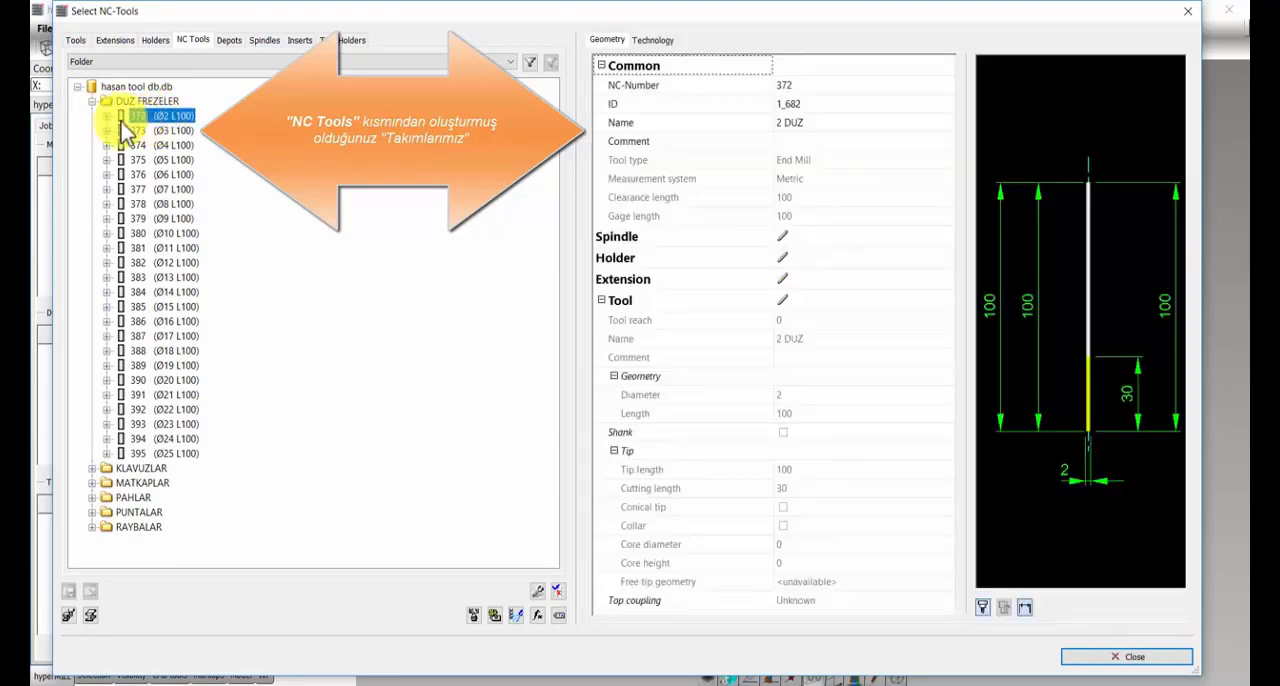
click(92, 101)
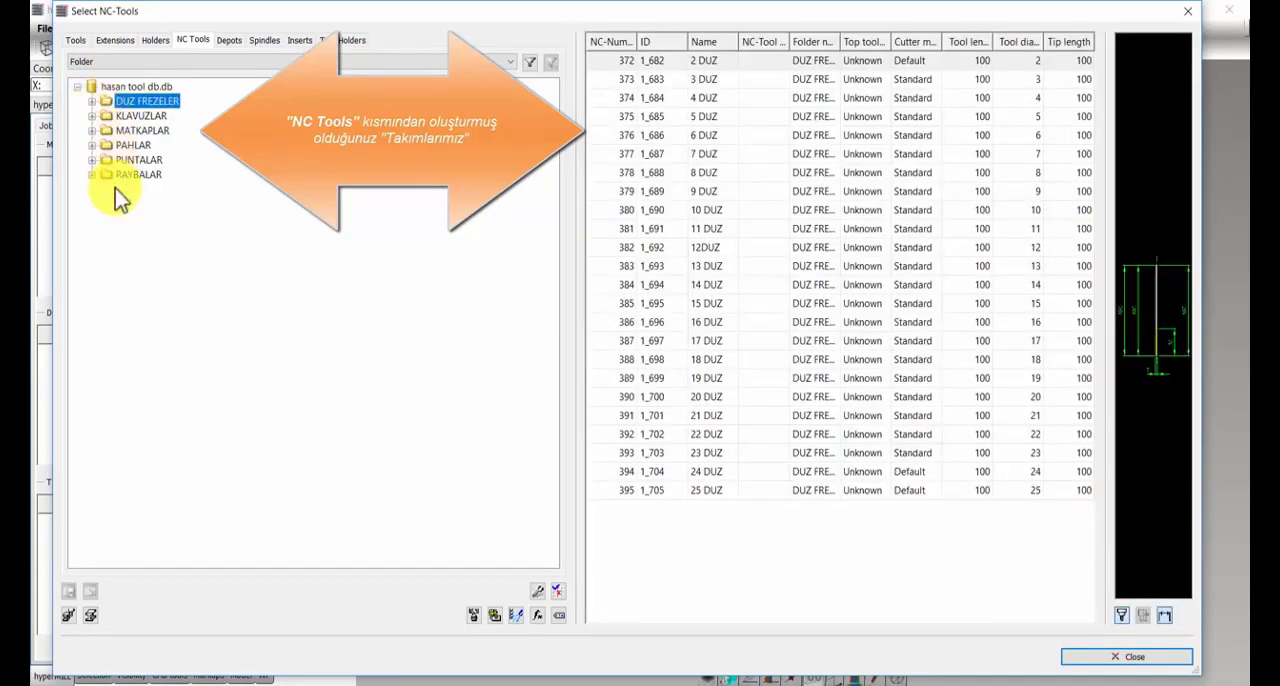
Step: Add a new cutter material named ALÜMİNYUM to the cutter materials list
click(68, 616)
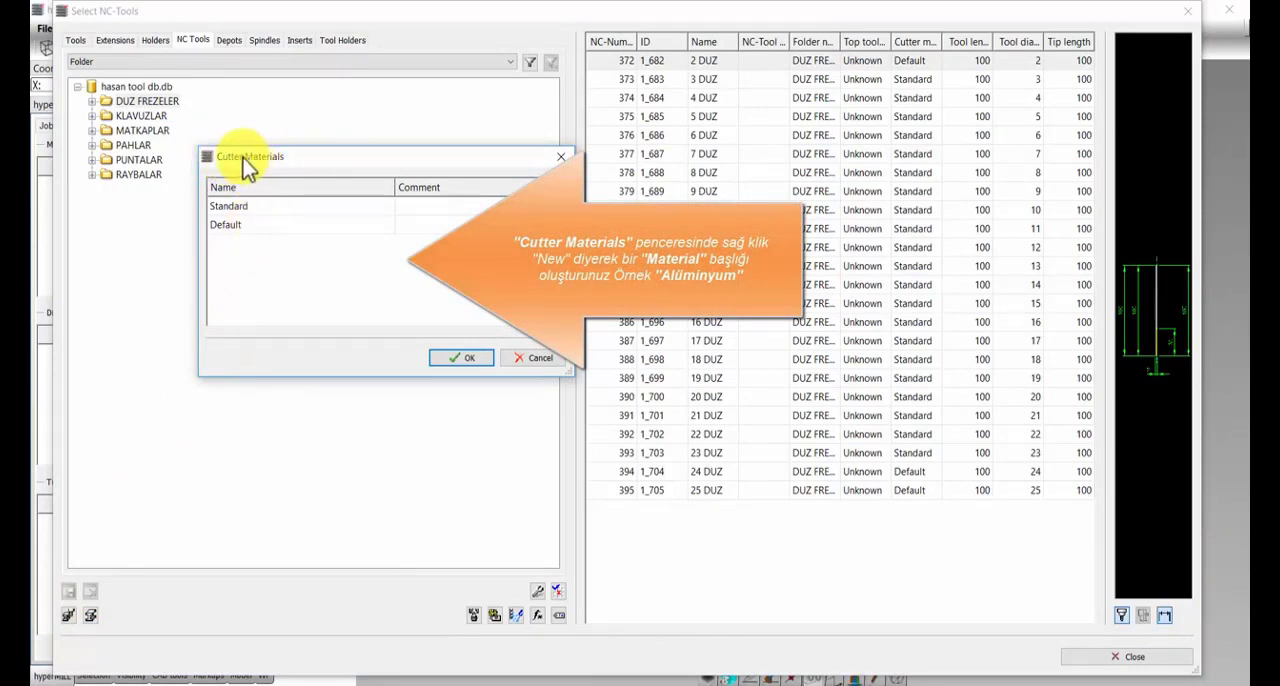
right_click(226, 258)
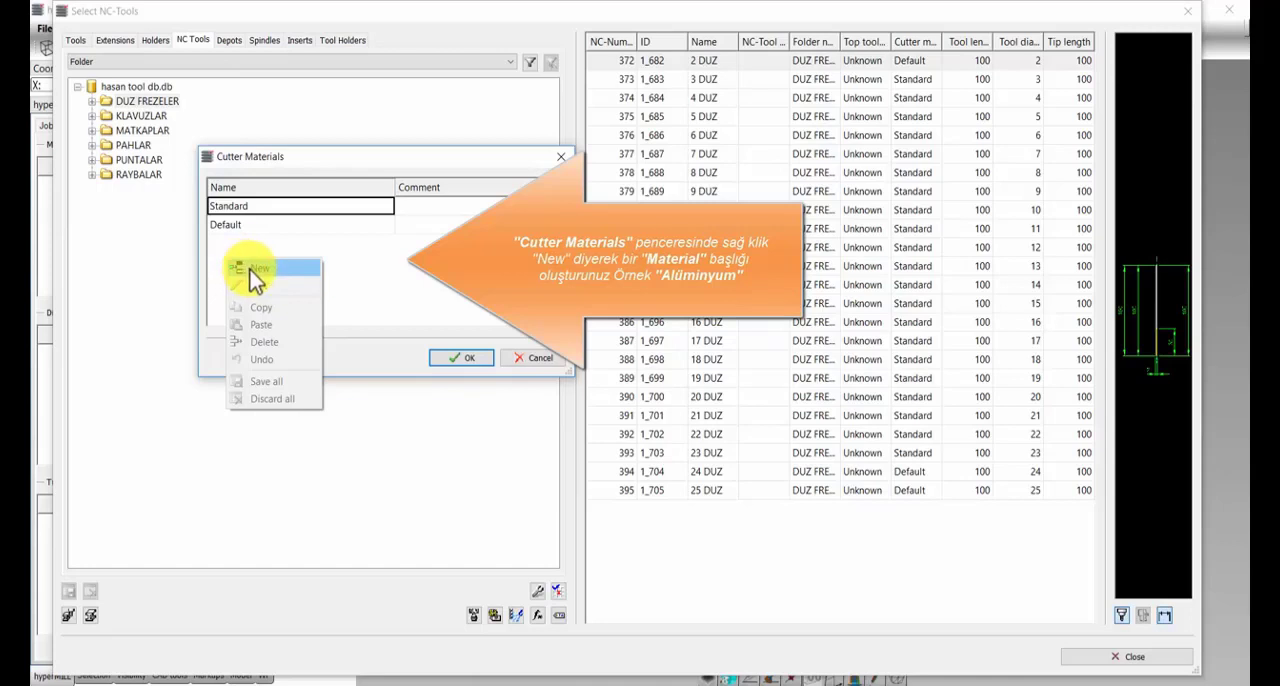
click(256, 269)
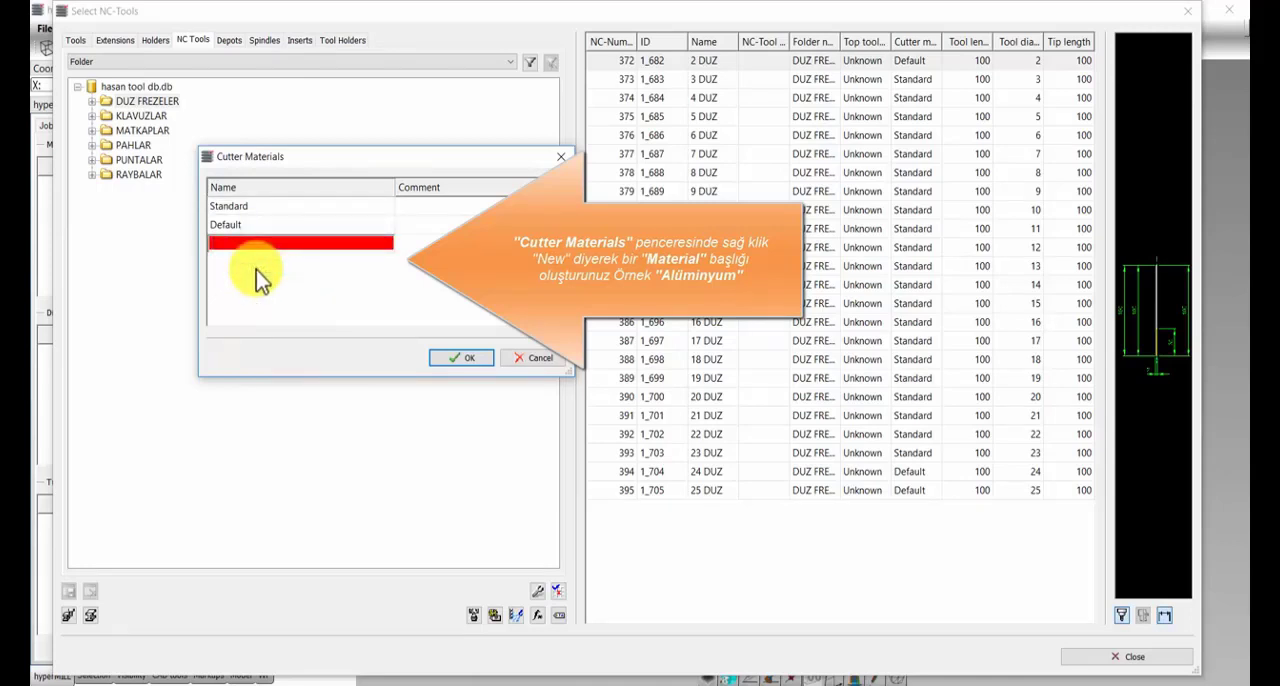
text(ALÜMİNYUM)
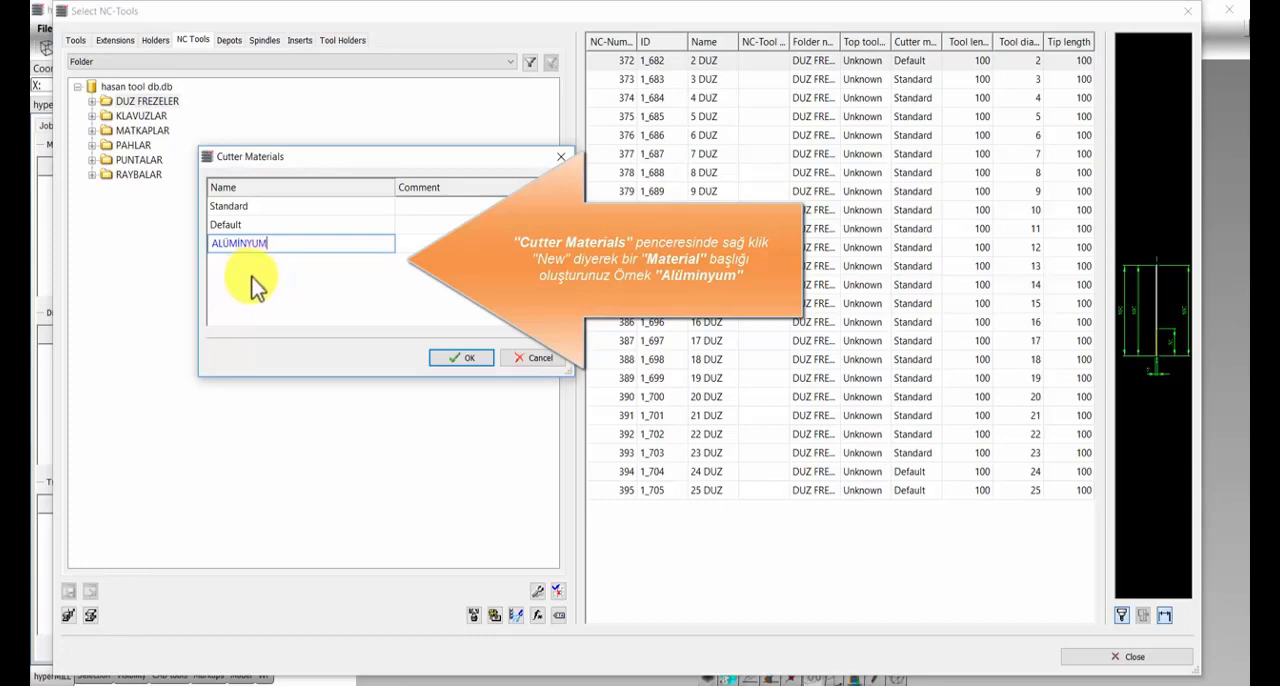
click(251, 277)
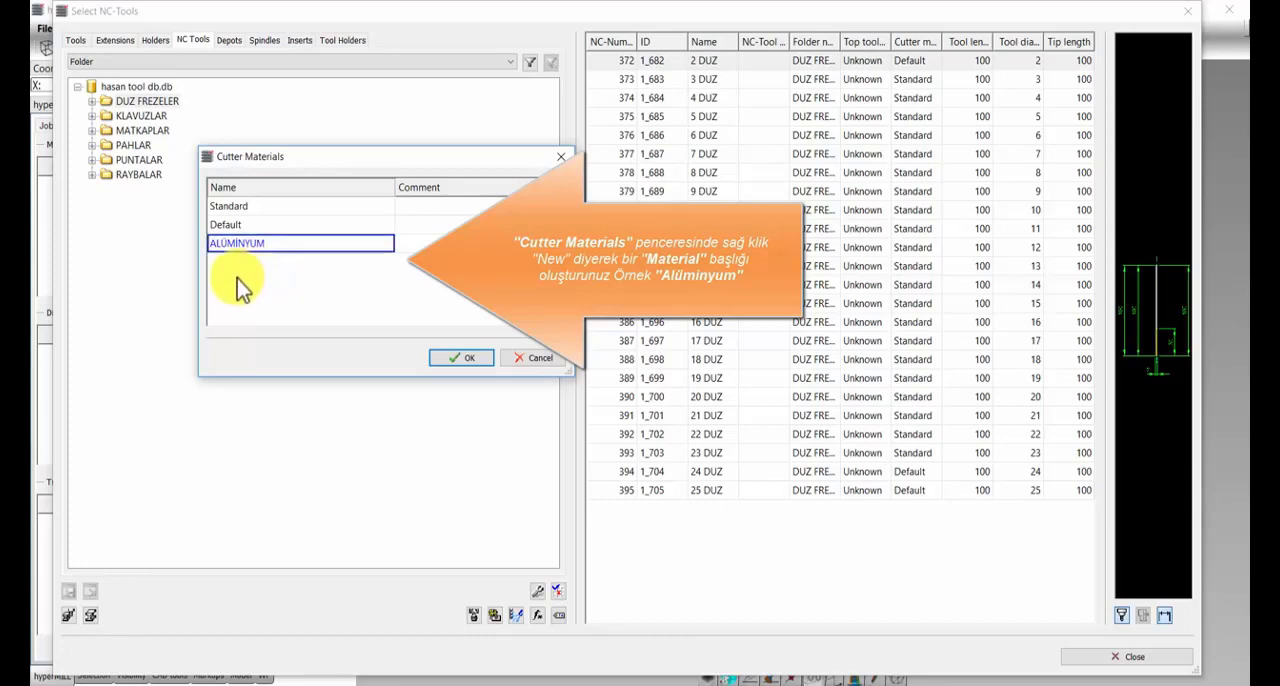
Step: Add a second cutter material named ÇELİK and save the cutter materials list
right_click(238, 286)
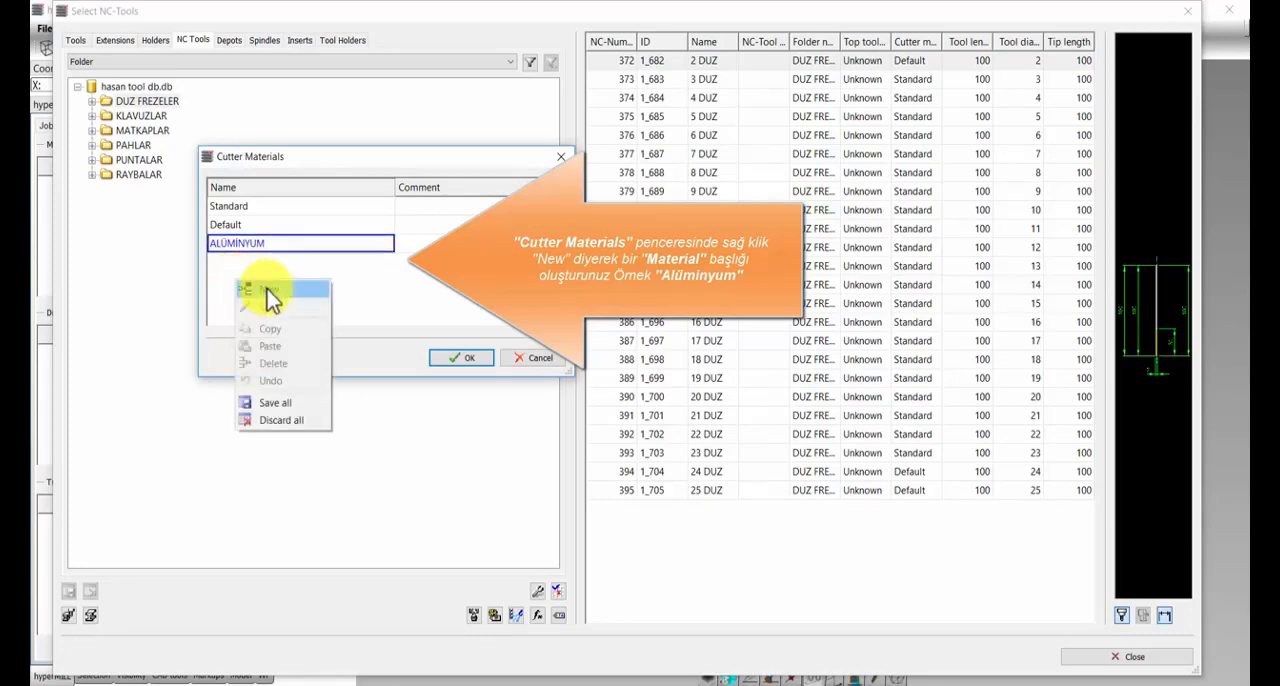
click(272, 290)
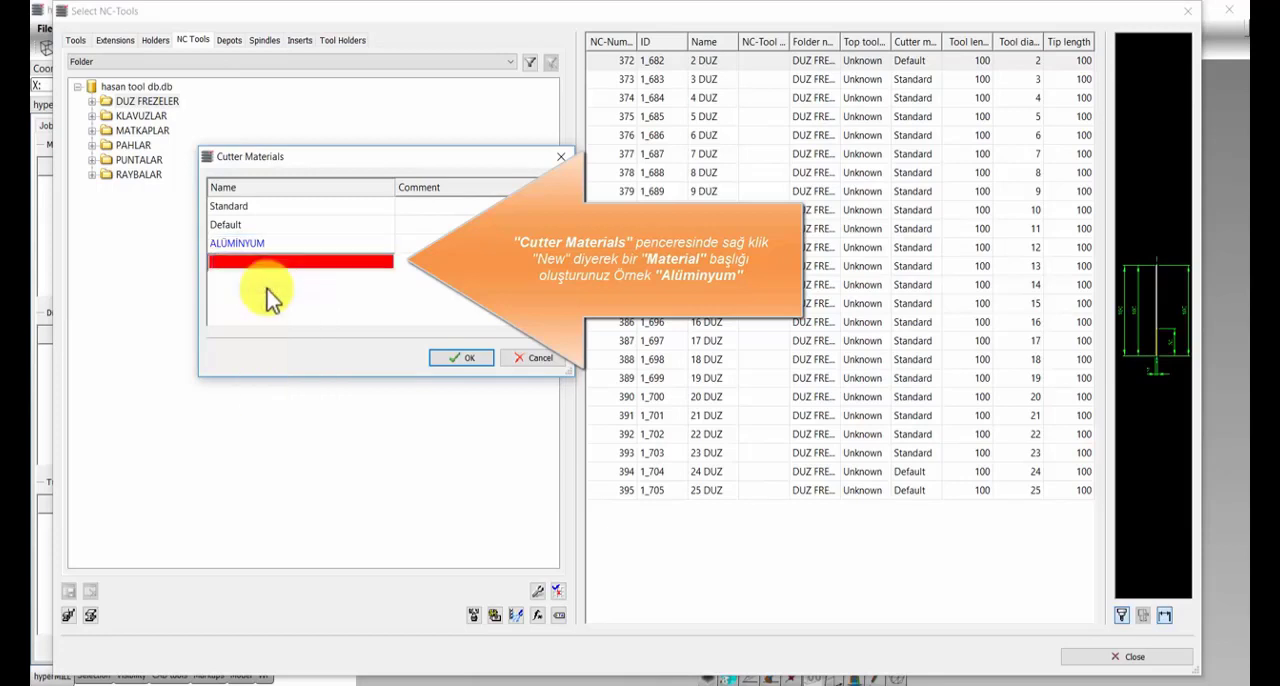
text(ÇELİK)
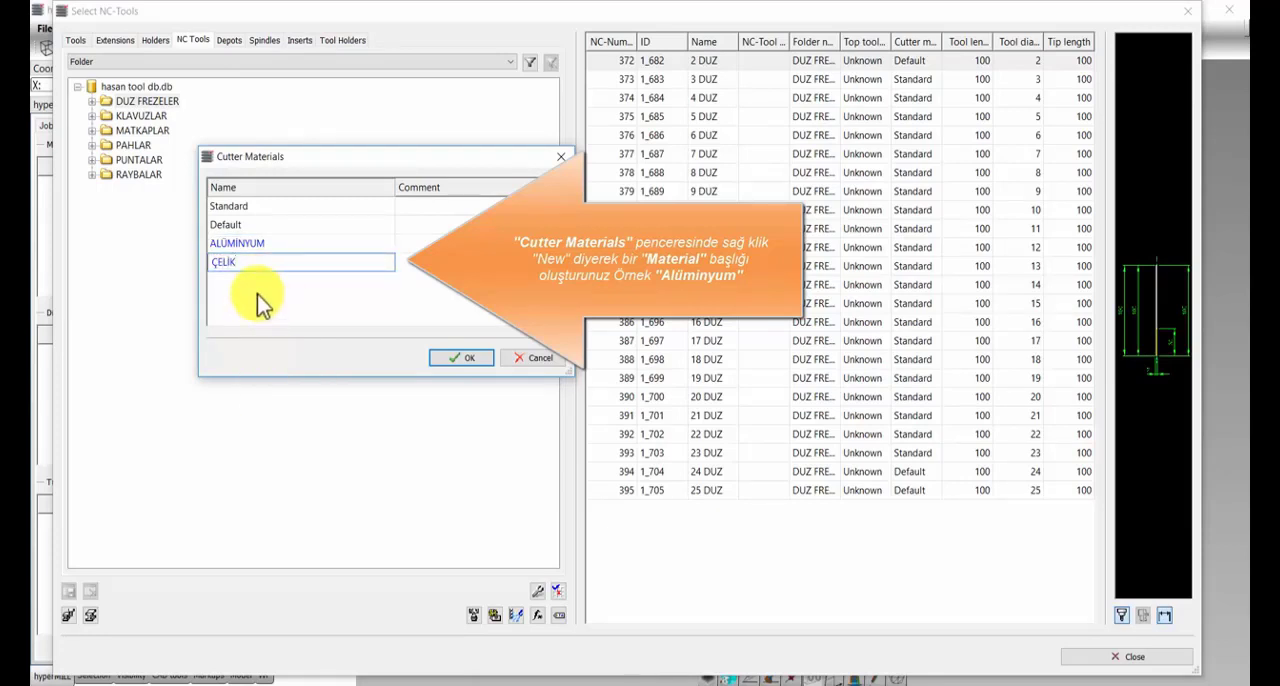
key(Return)
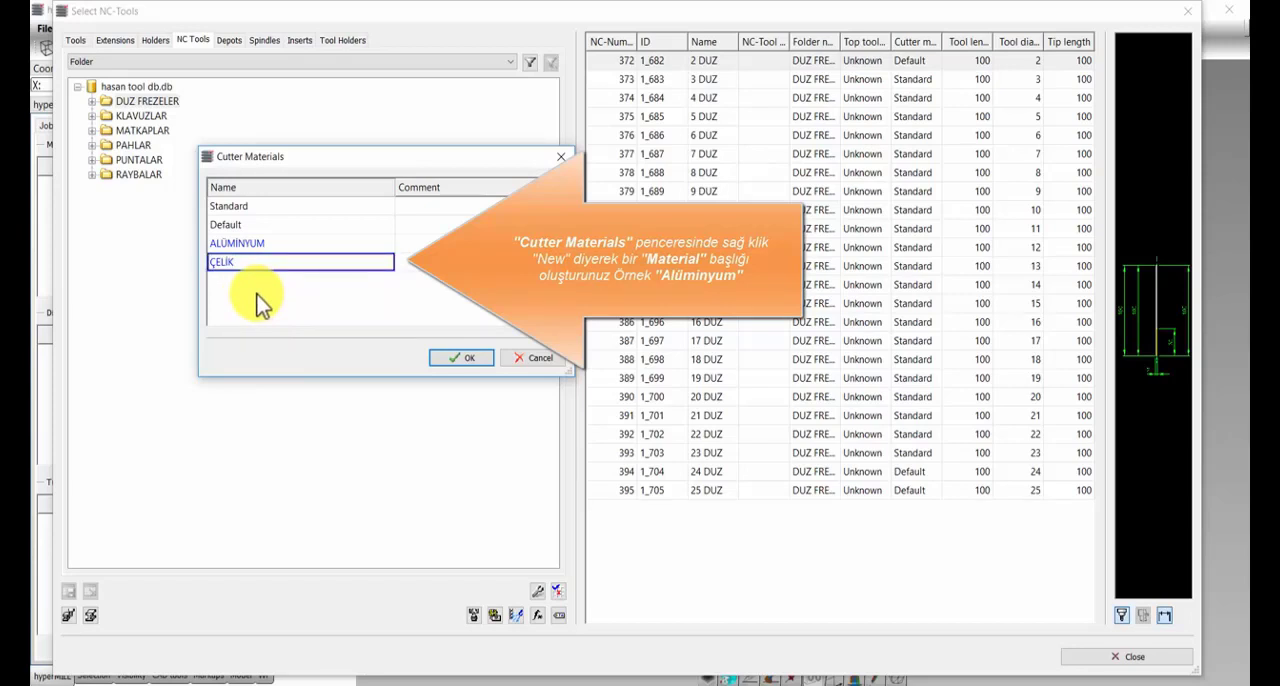
click(466, 361)
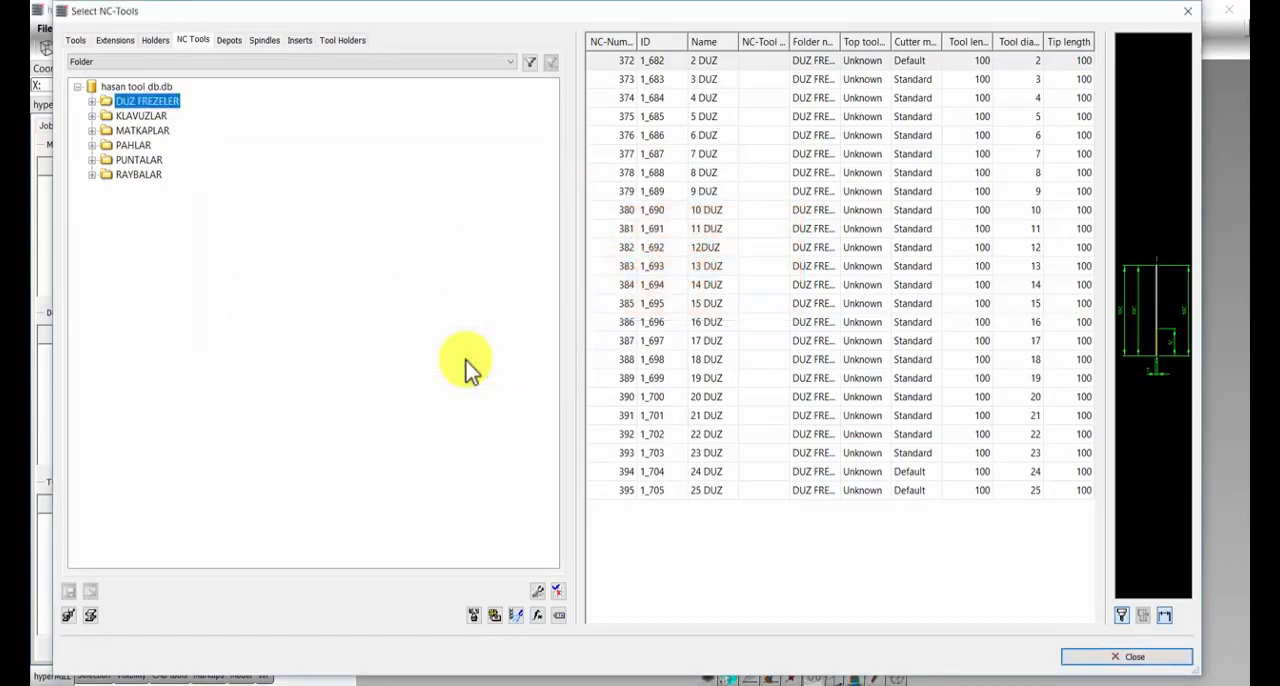
Step: Open the technology data of the 2 DUZ tool under NC tool 372 and view its cutter material choices
click(93, 102)
click(130, 117)
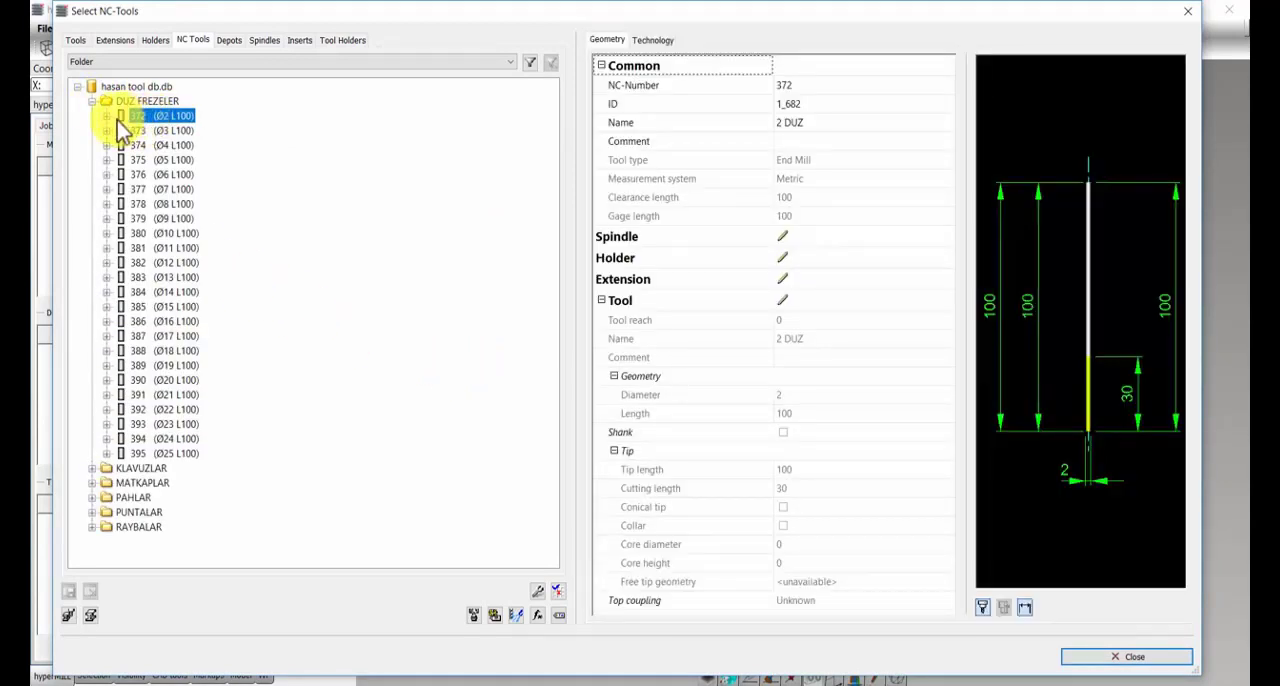
click(108, 117)
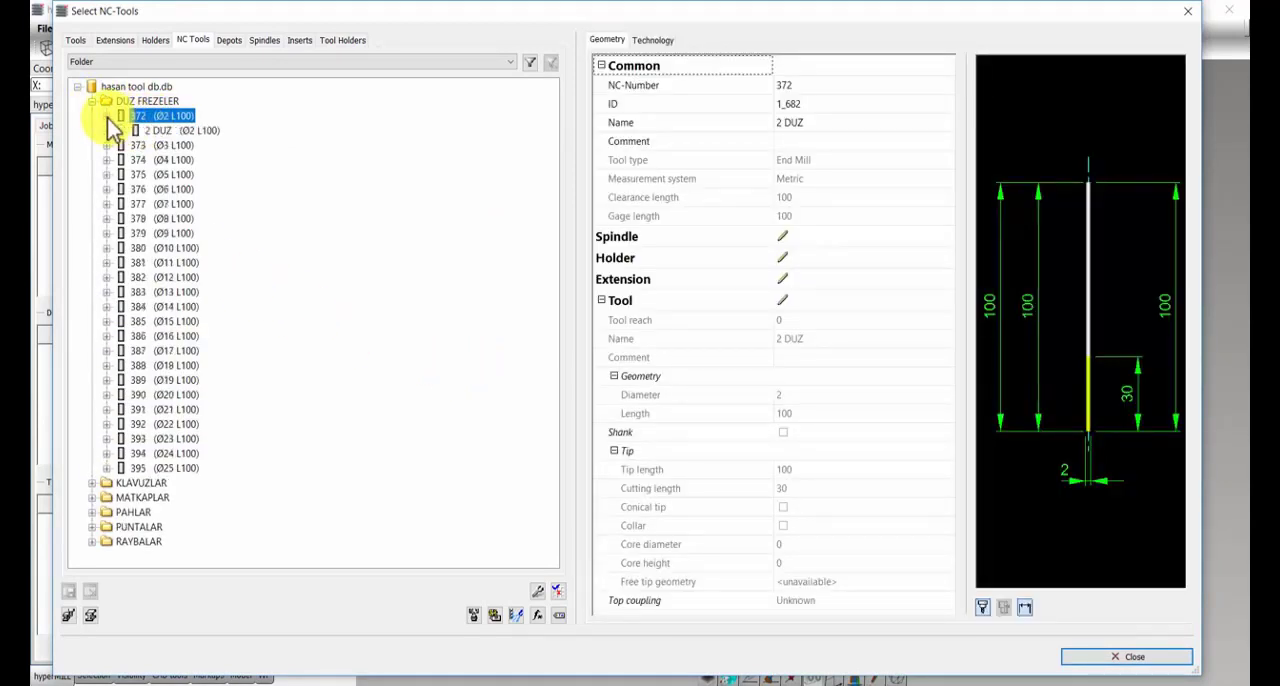
click(182, 131)
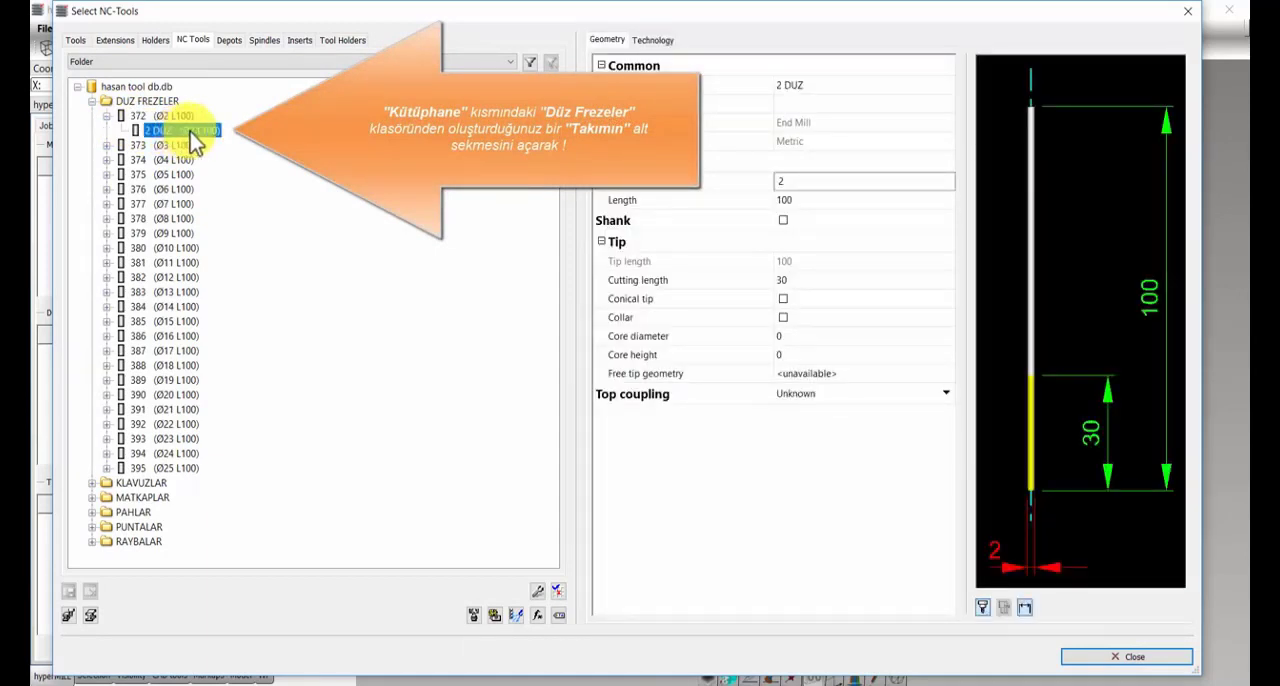
click(655, 42)
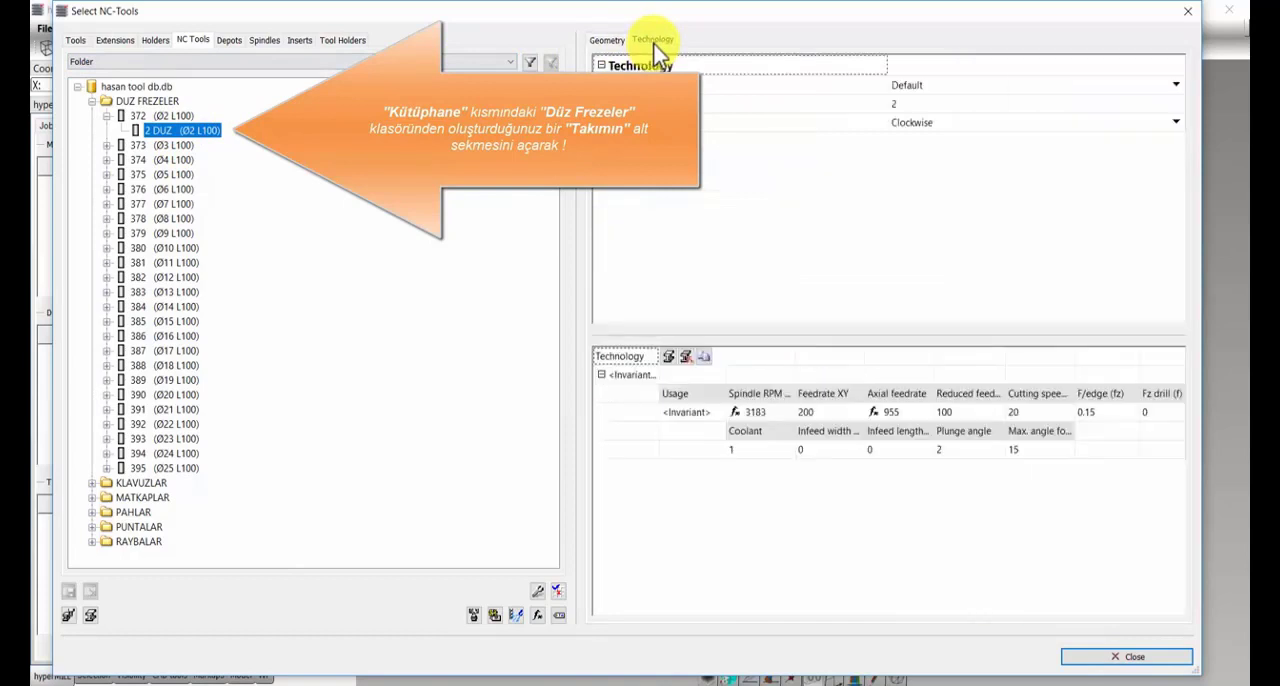
click(955, 86)
click(970, 86)
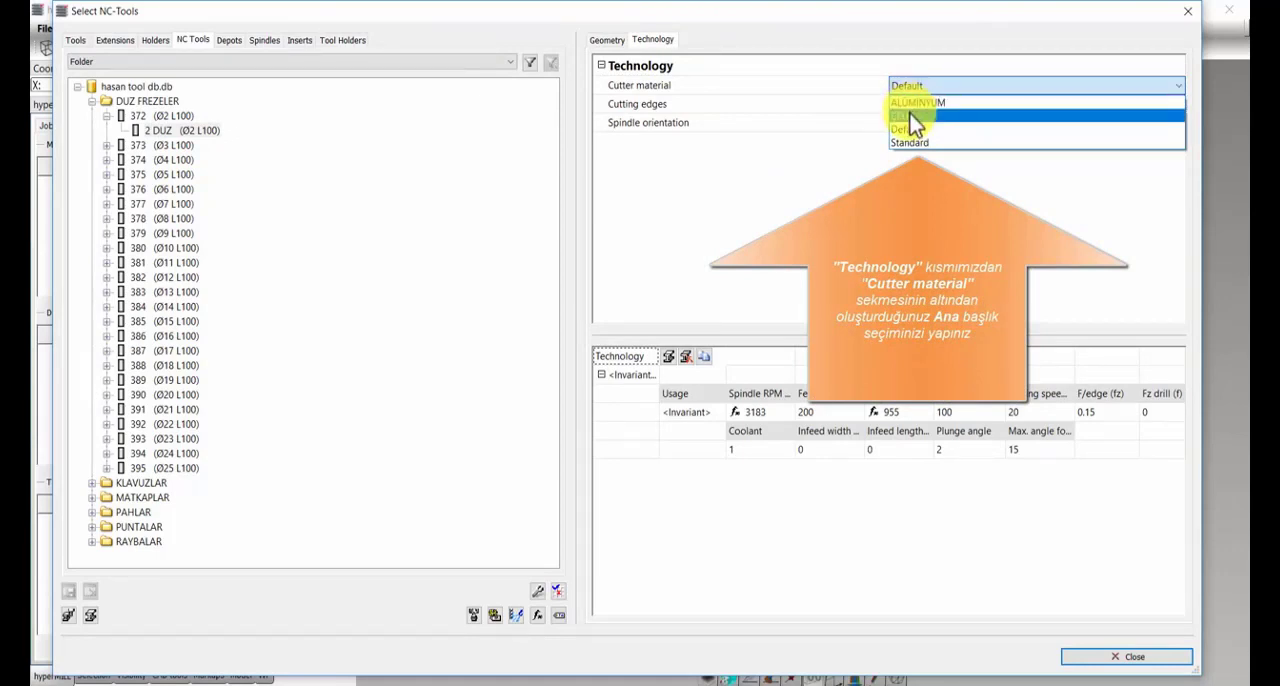
Step: Compare the entries in the cutter materials list with the cutter material choices offered for the 2 DUZ tool
click(68, 619)
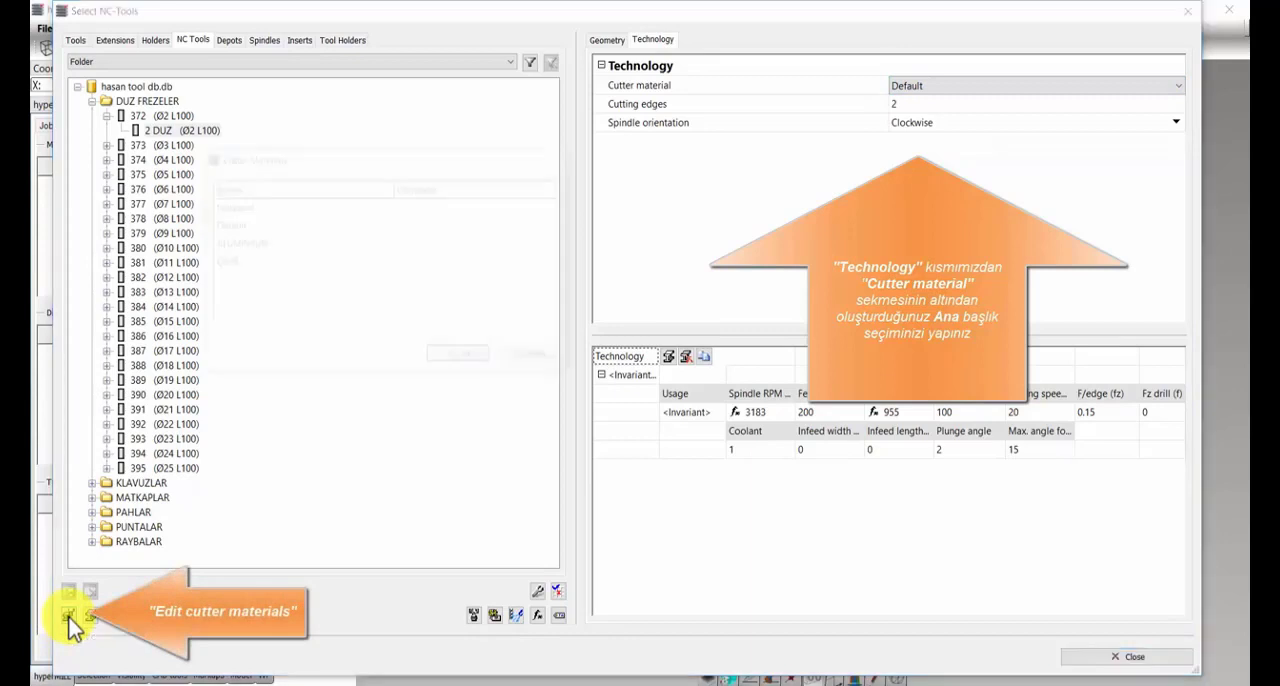
click(68, 617)
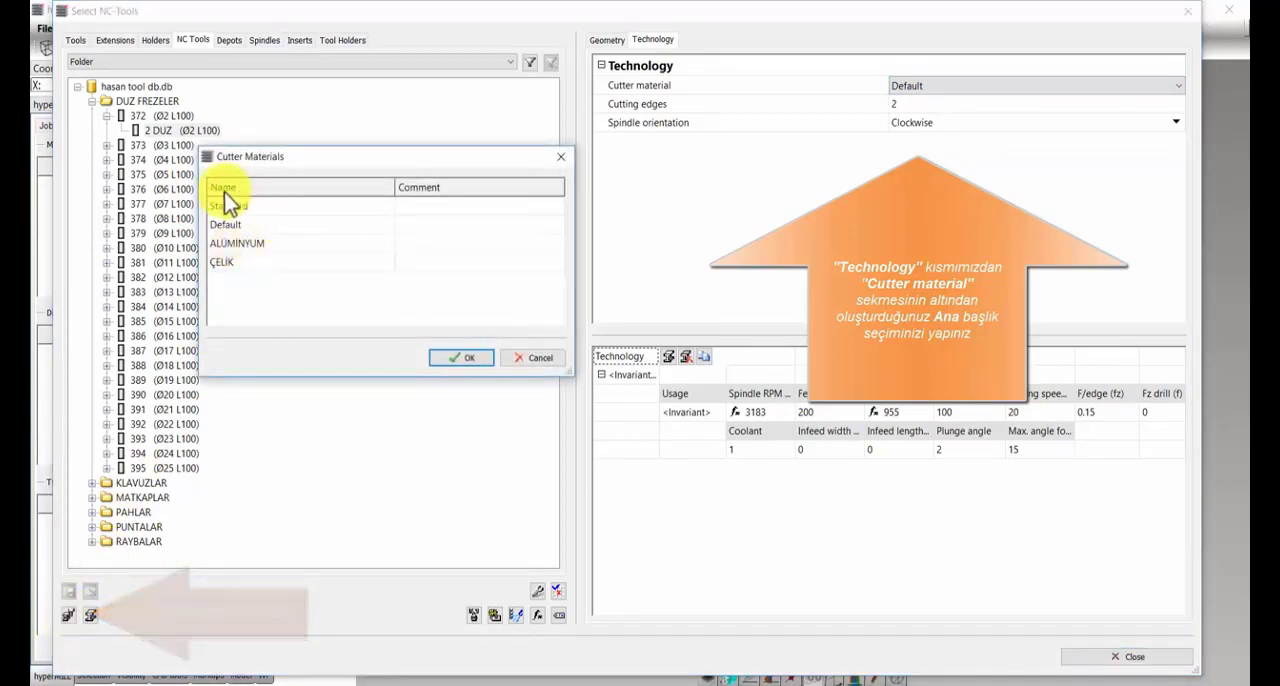
click(1005, 84)
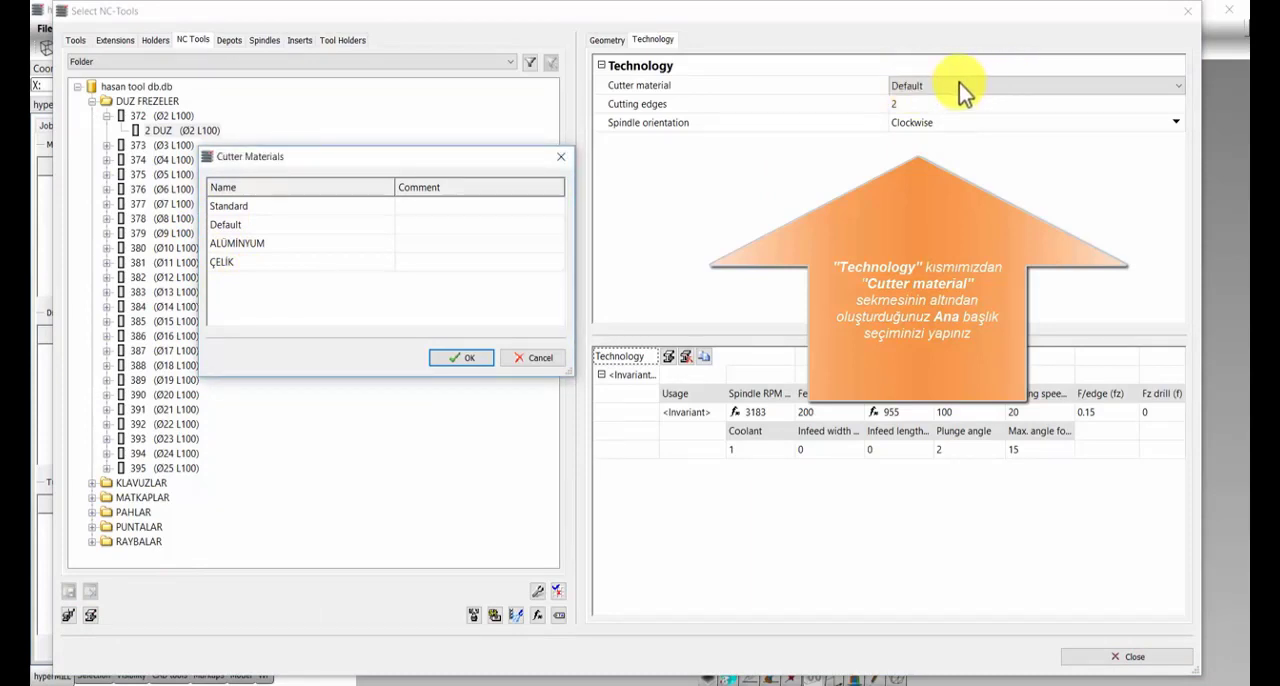
click(461, 360)
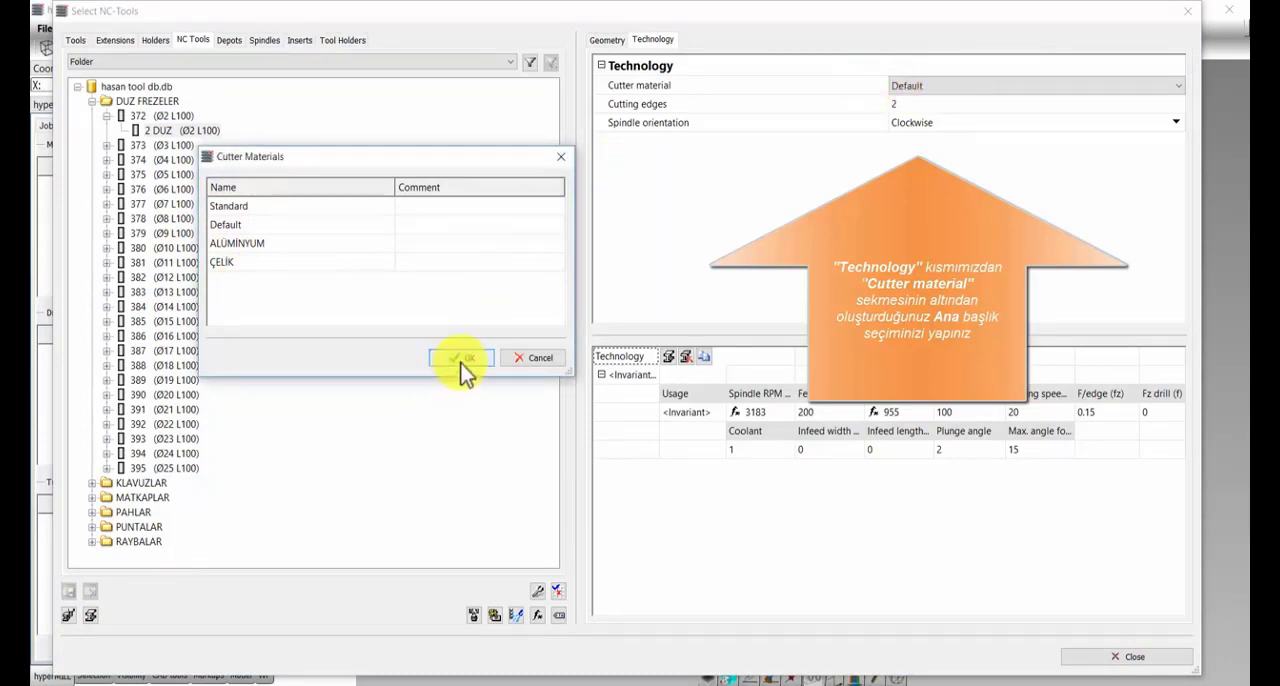
click(238, 247)
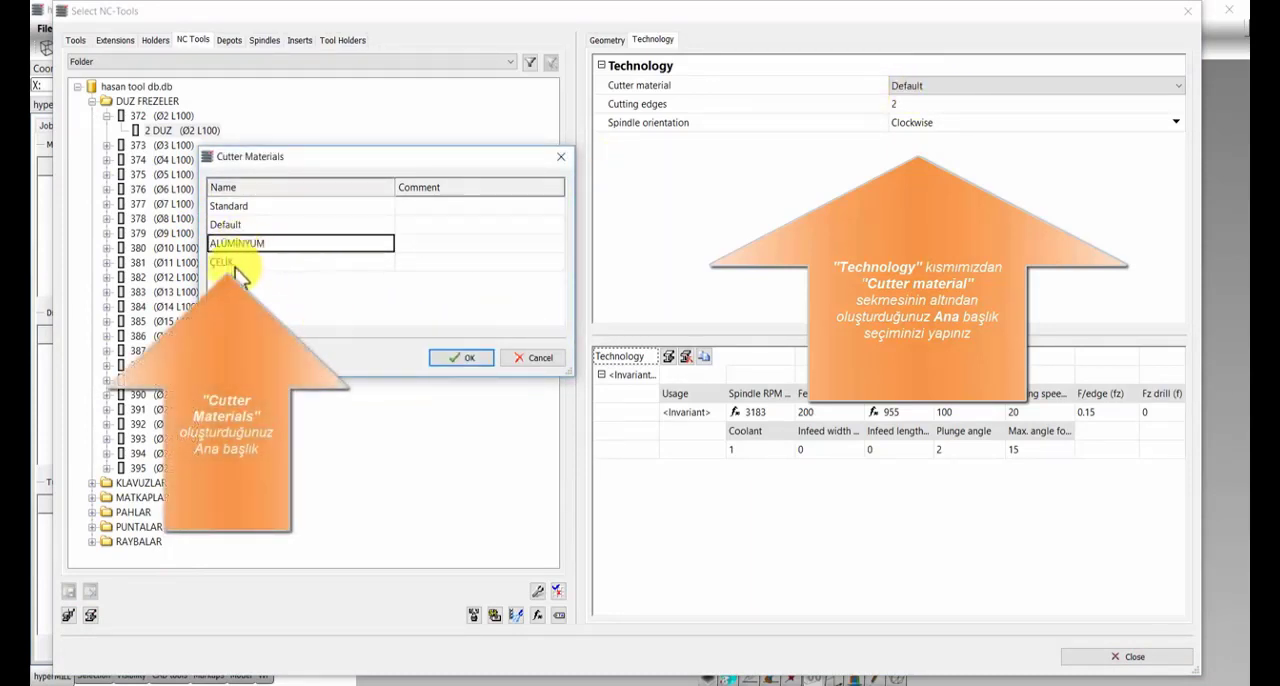
click(238, 264)
click(527, 358)
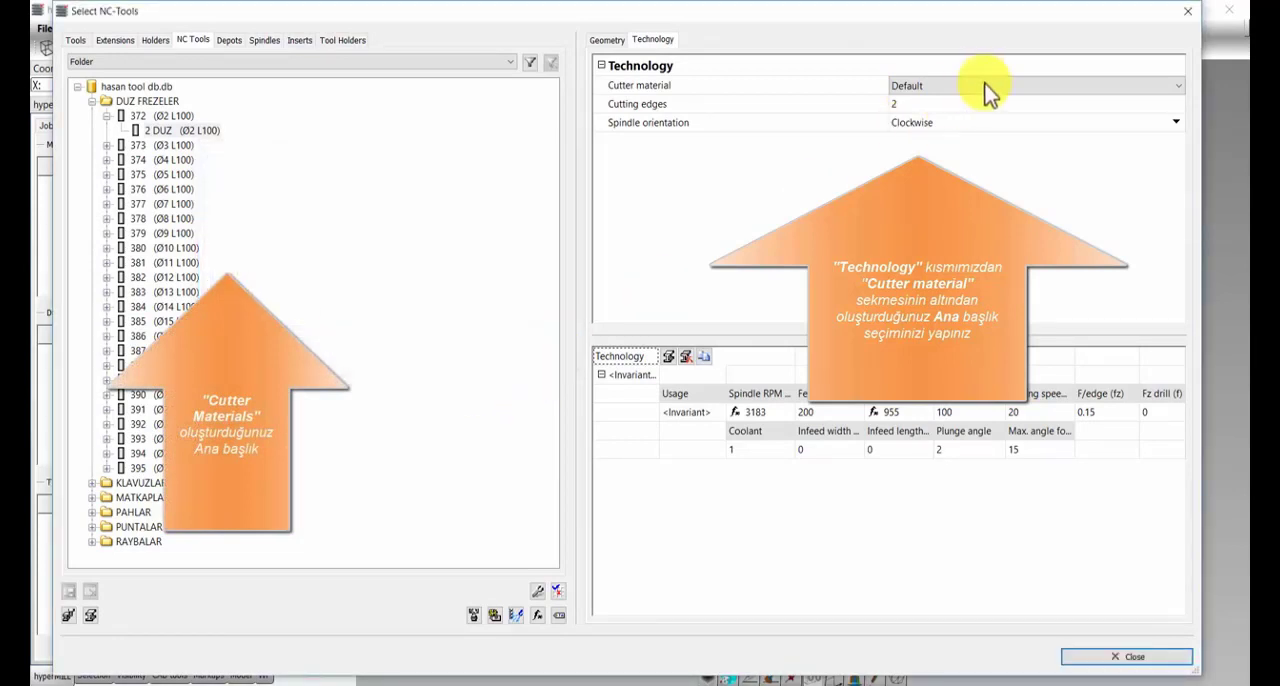
click(1018, 90)
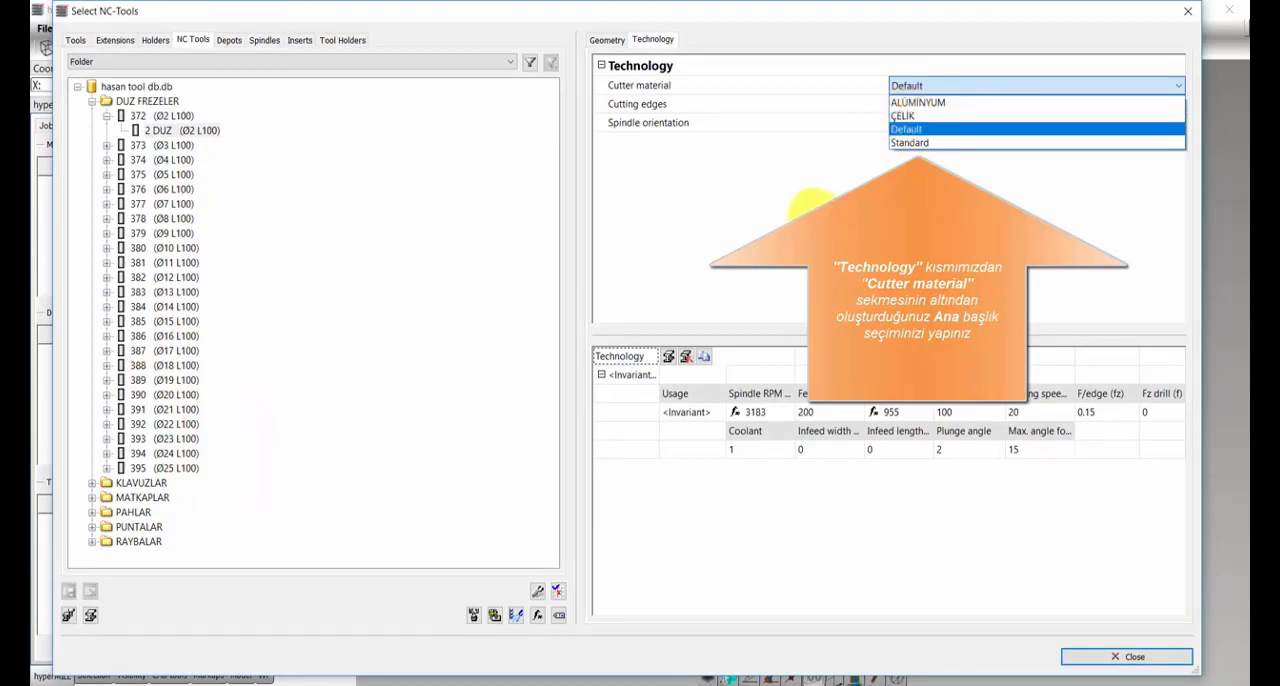
click(805, 207)
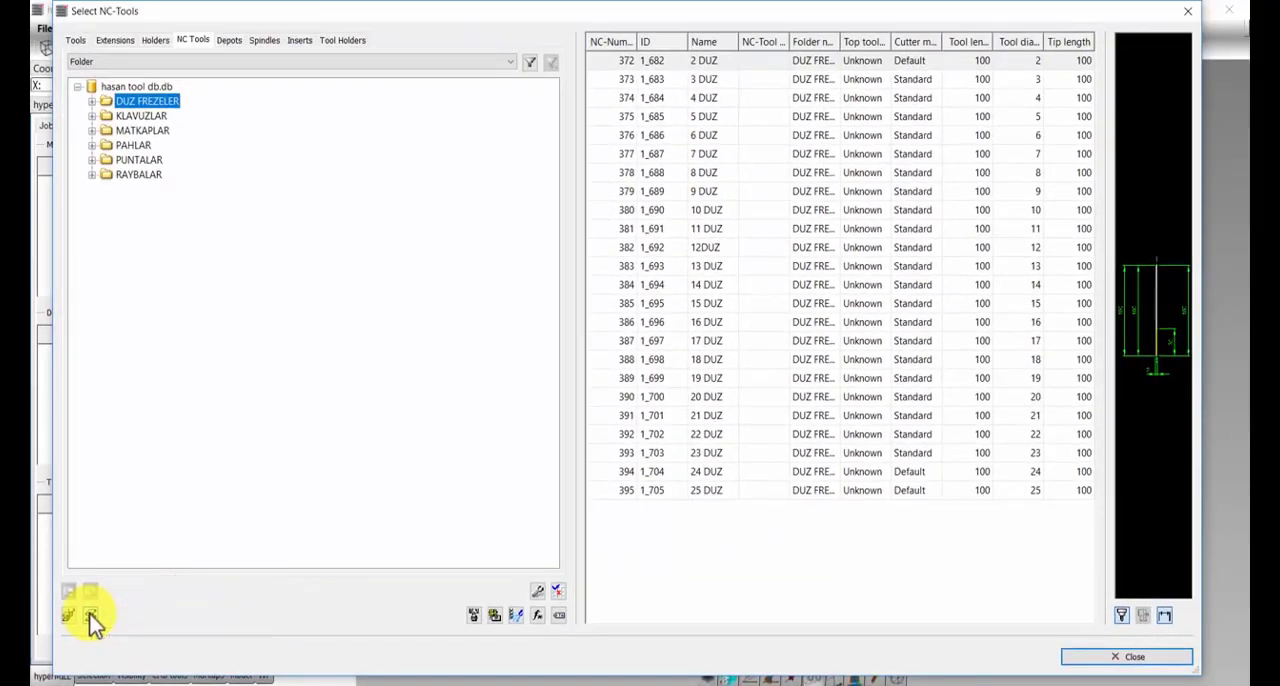
Step: Open the workpiece materials list, make its window narrower, and add a new material named ALÜMİNYUM
click(92, 616)
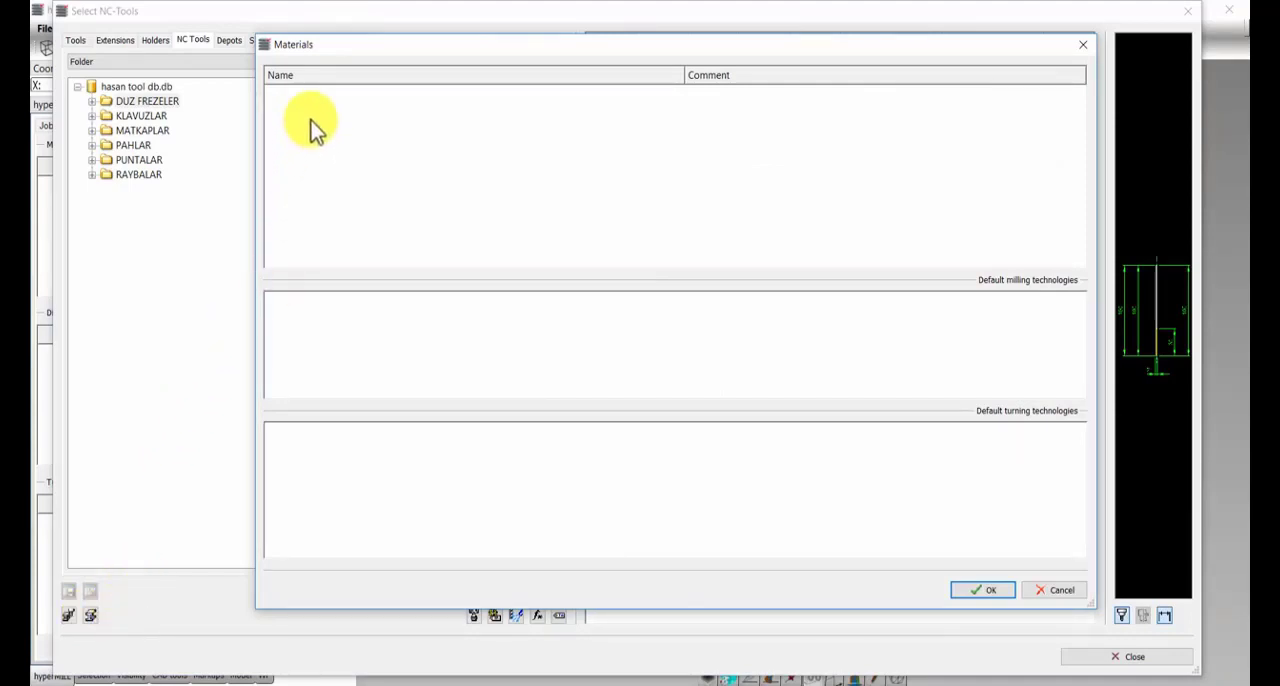
drag(386, 54, 263, 49)
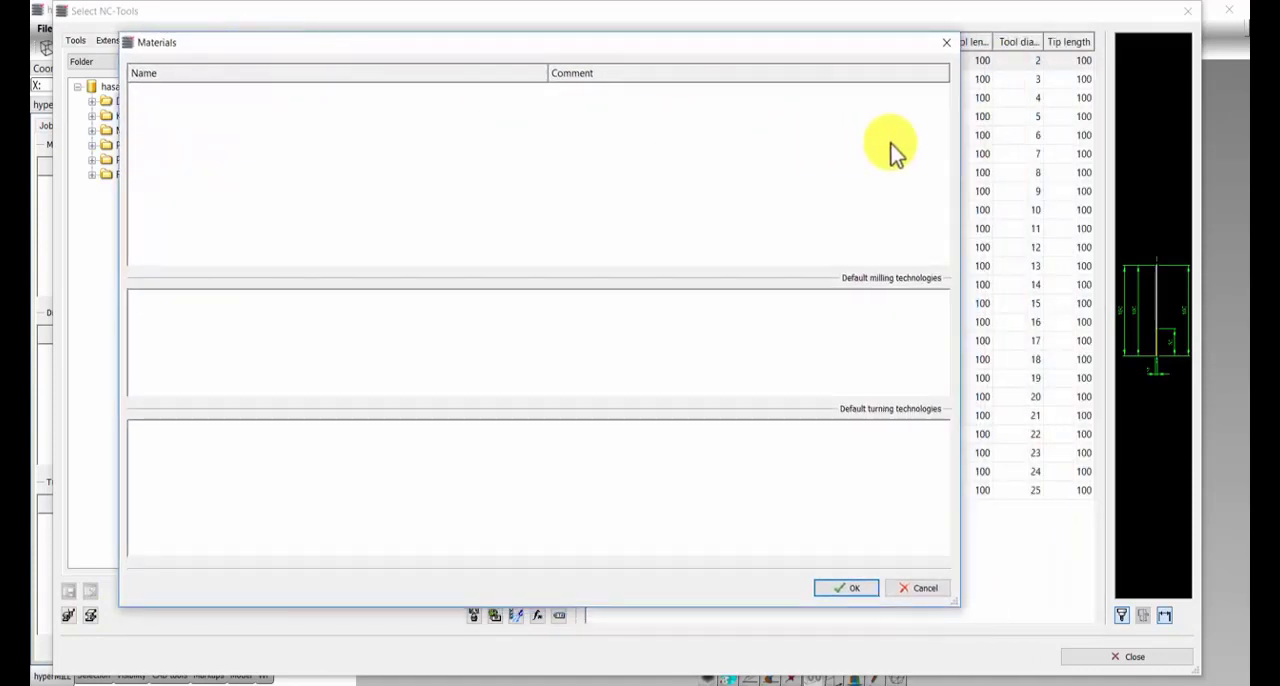
drag(961, 152, 575, 155)
drag(214, 51, 257, 46)
right_click(204, 112)
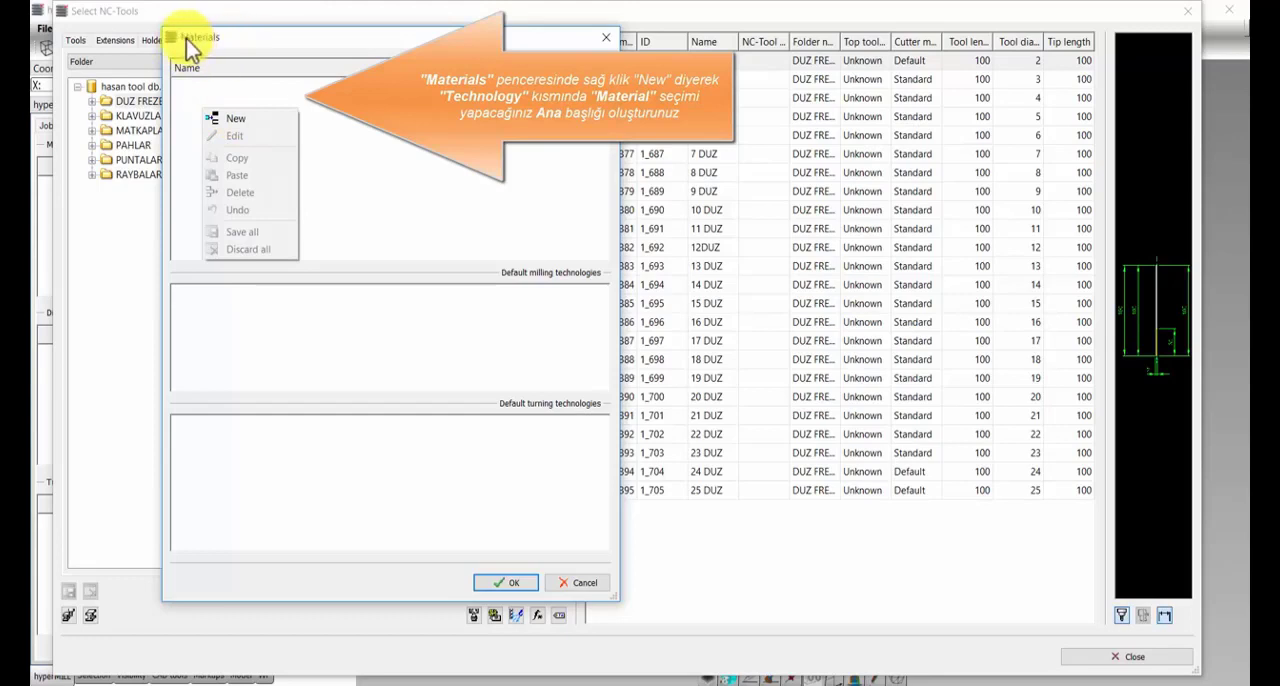
click(232, 119)
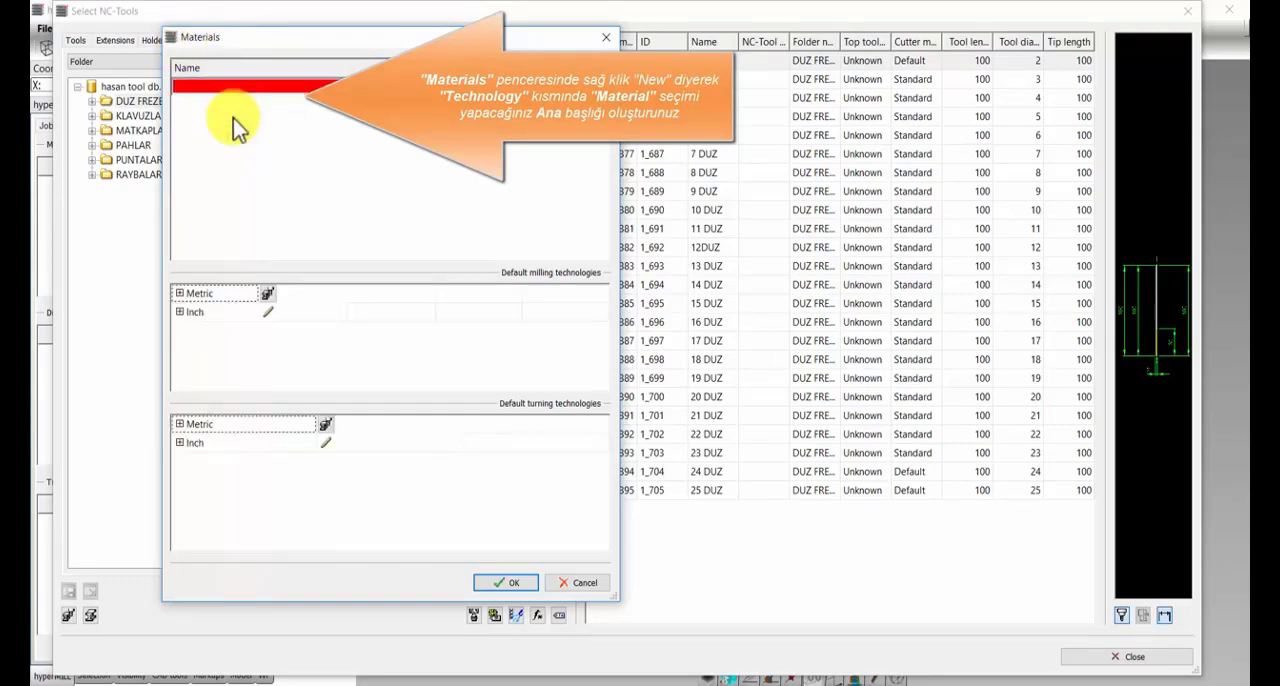
text(ALU)
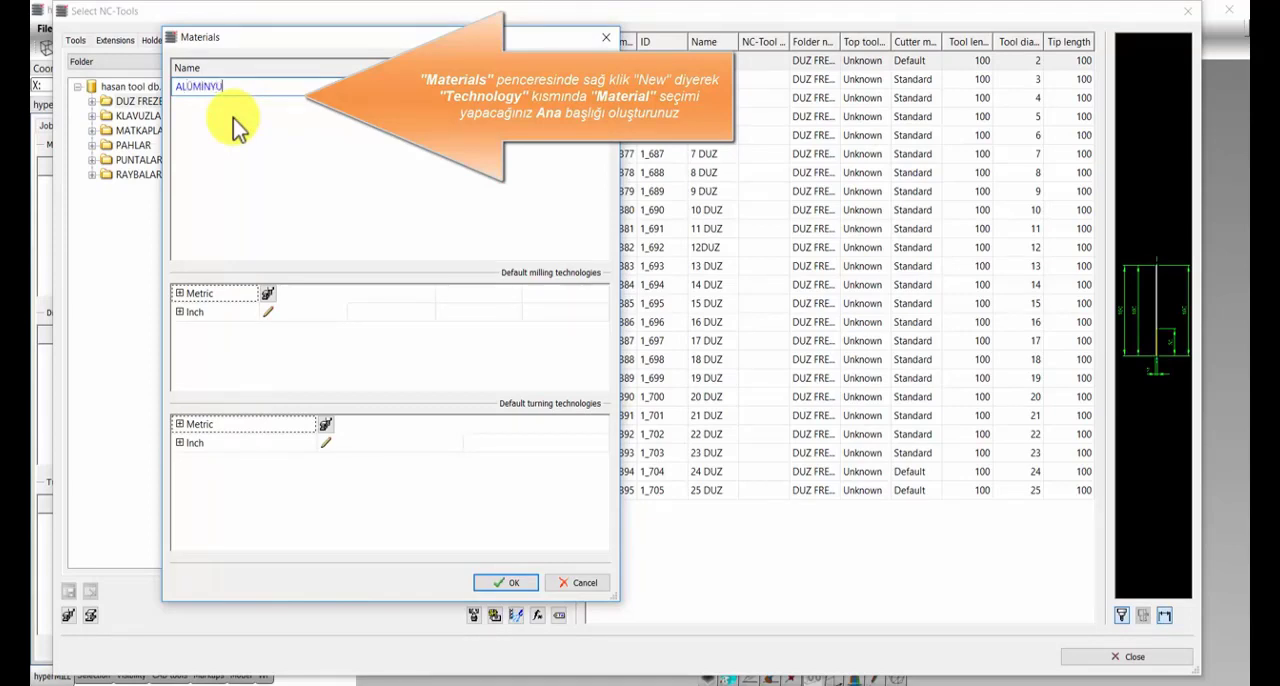
text(MİNYUM)
key(Return)
Step: Add a second workpiece material named ÇELİK and save the materials list
right_click(216, 133)
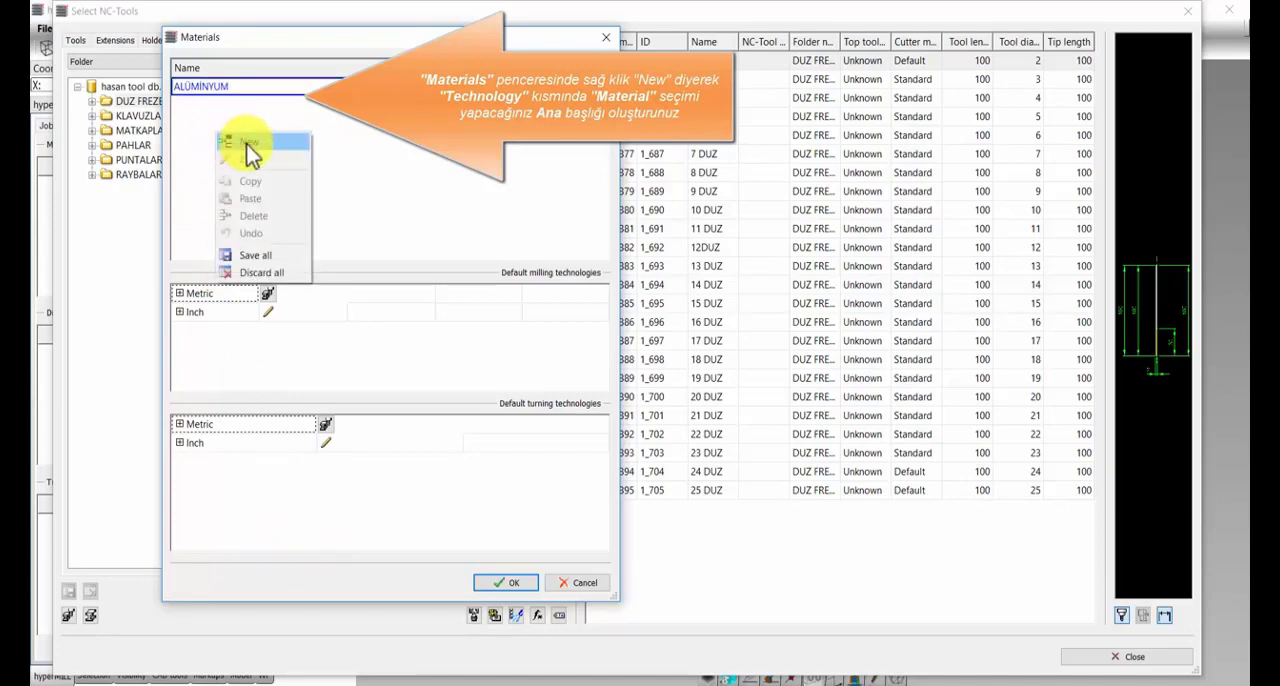
click(247, 142)
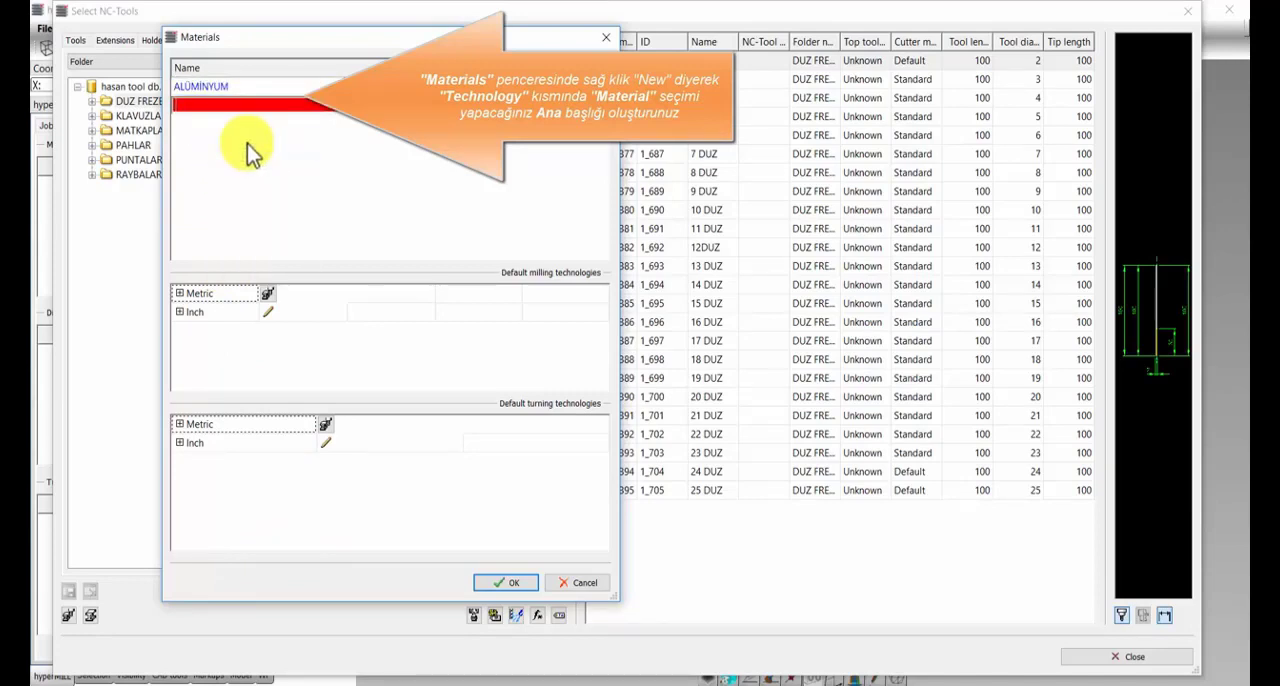
text(ÇELİK)
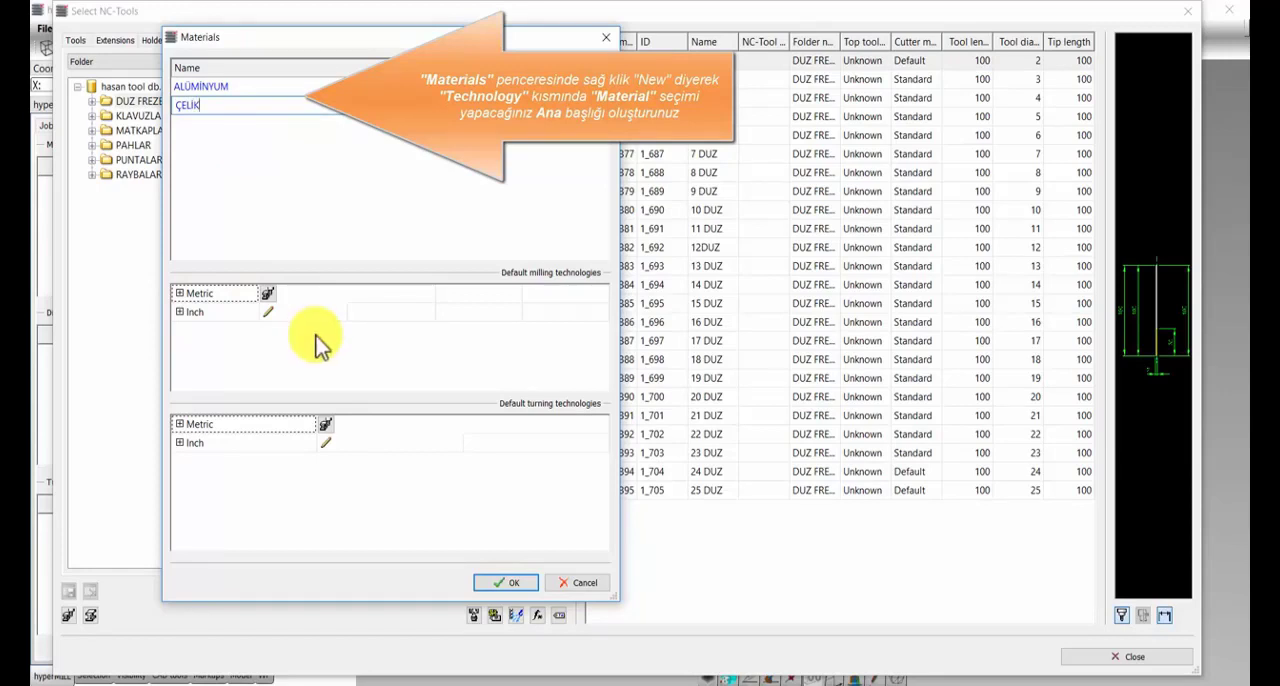
click(230, 188)
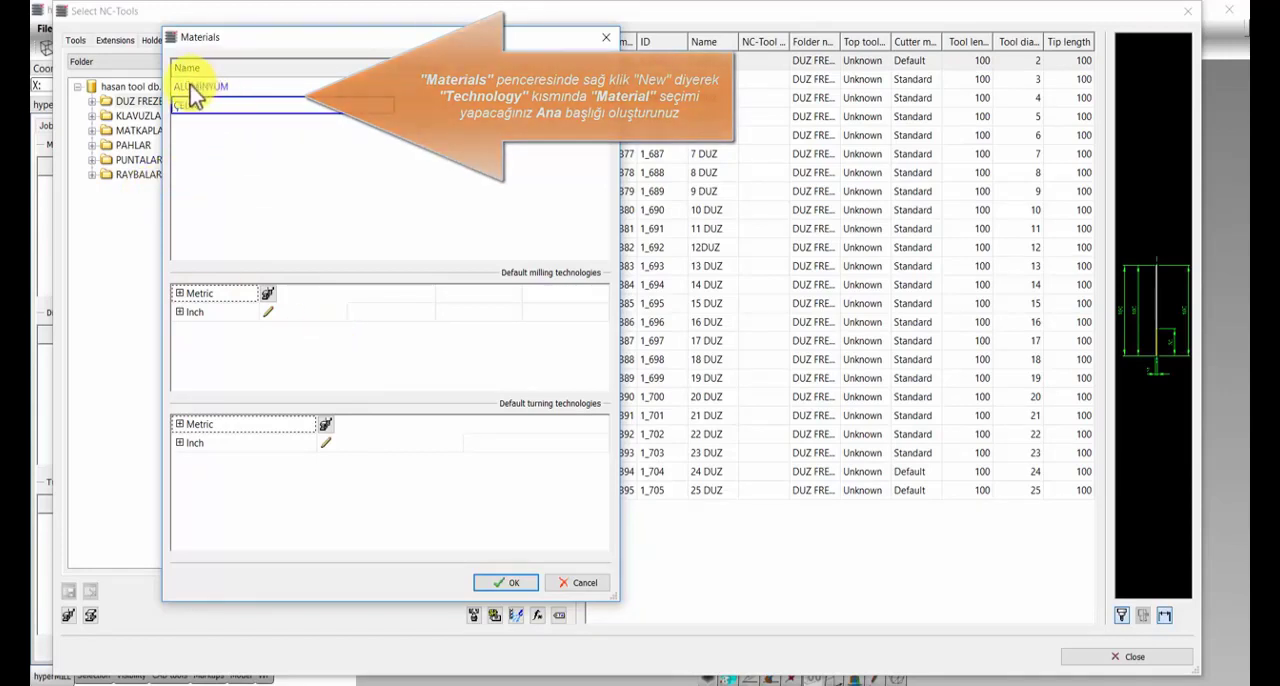
click(500, 590)
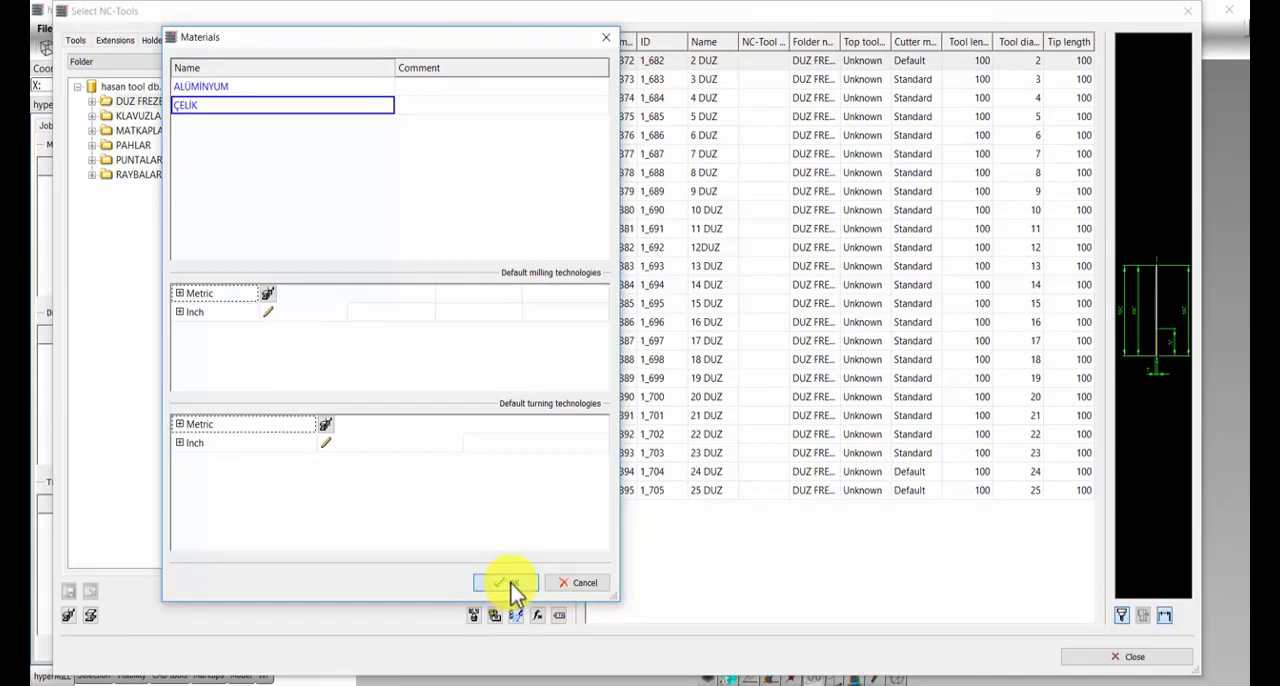
click(507, 583)
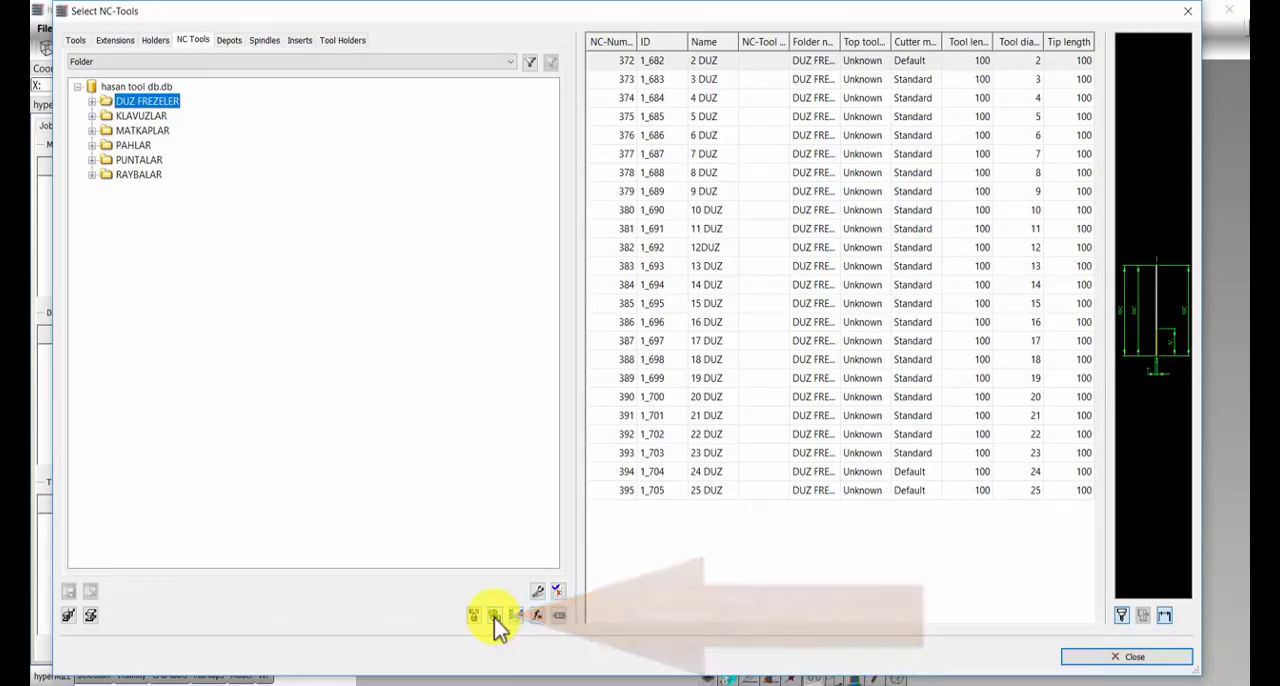
Step: Open the technology usages list and add the material series 7075 and 6060 as new usages
click(494, 616)
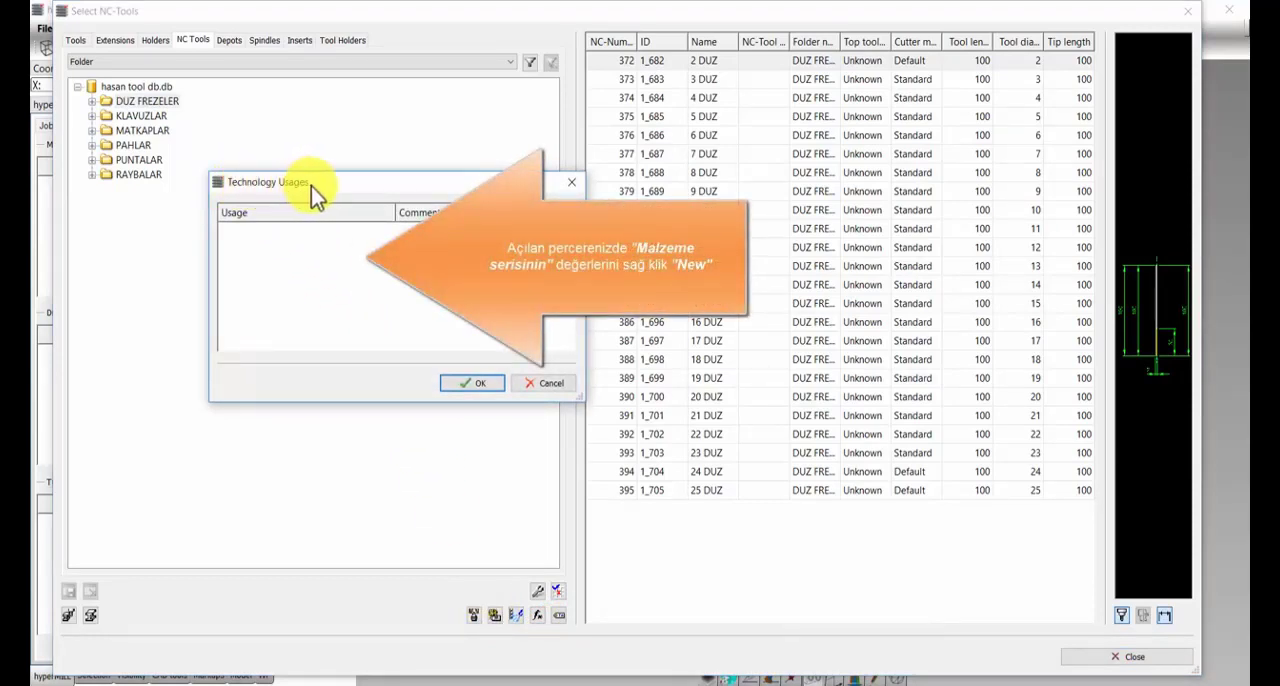
right_click(249, 253)
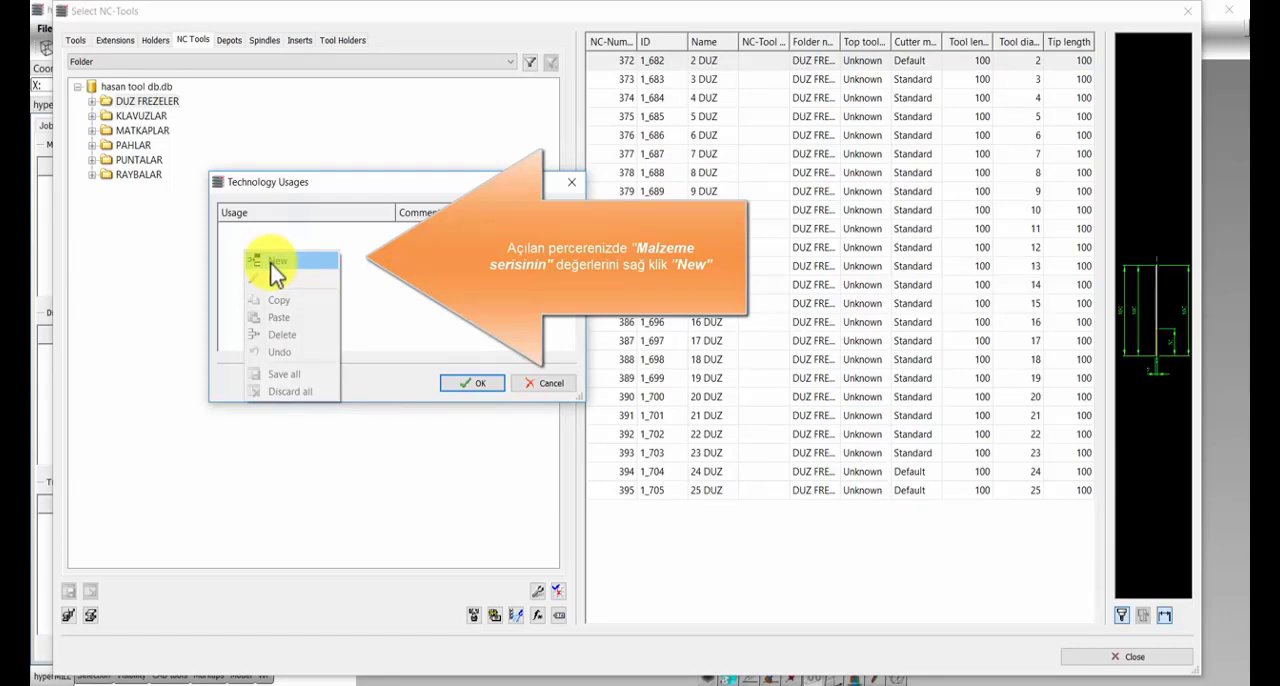
click(277, 262)
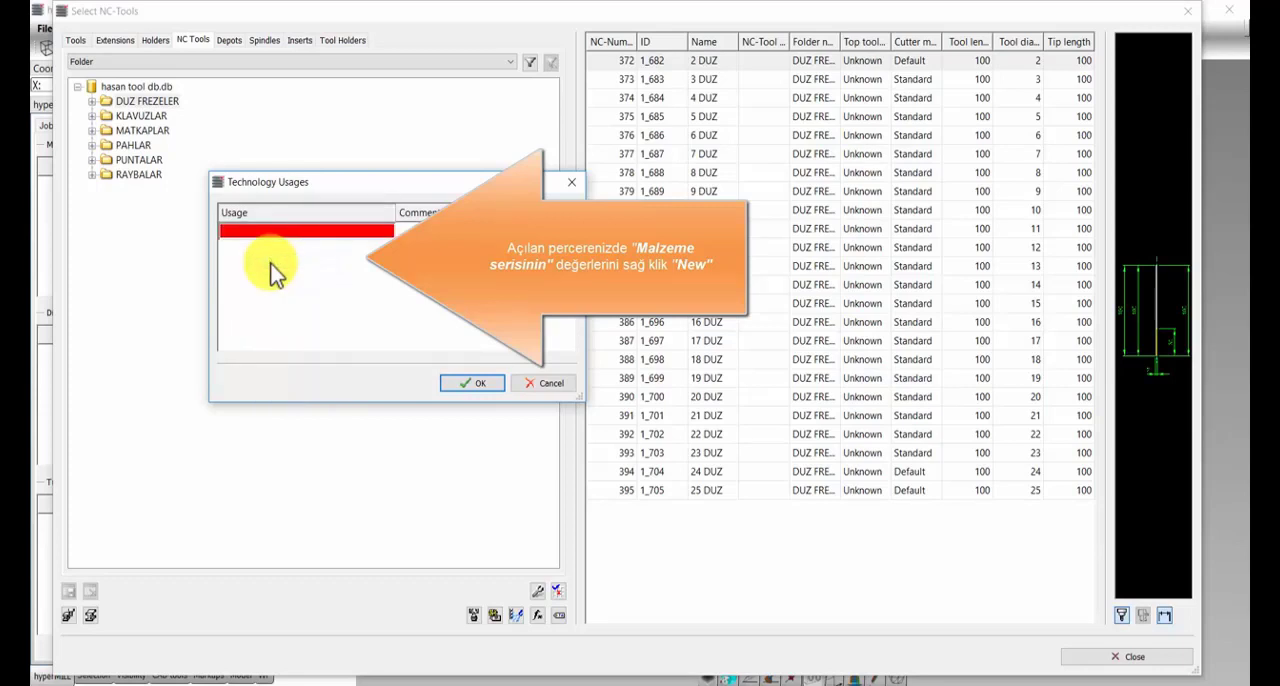
text(7075)
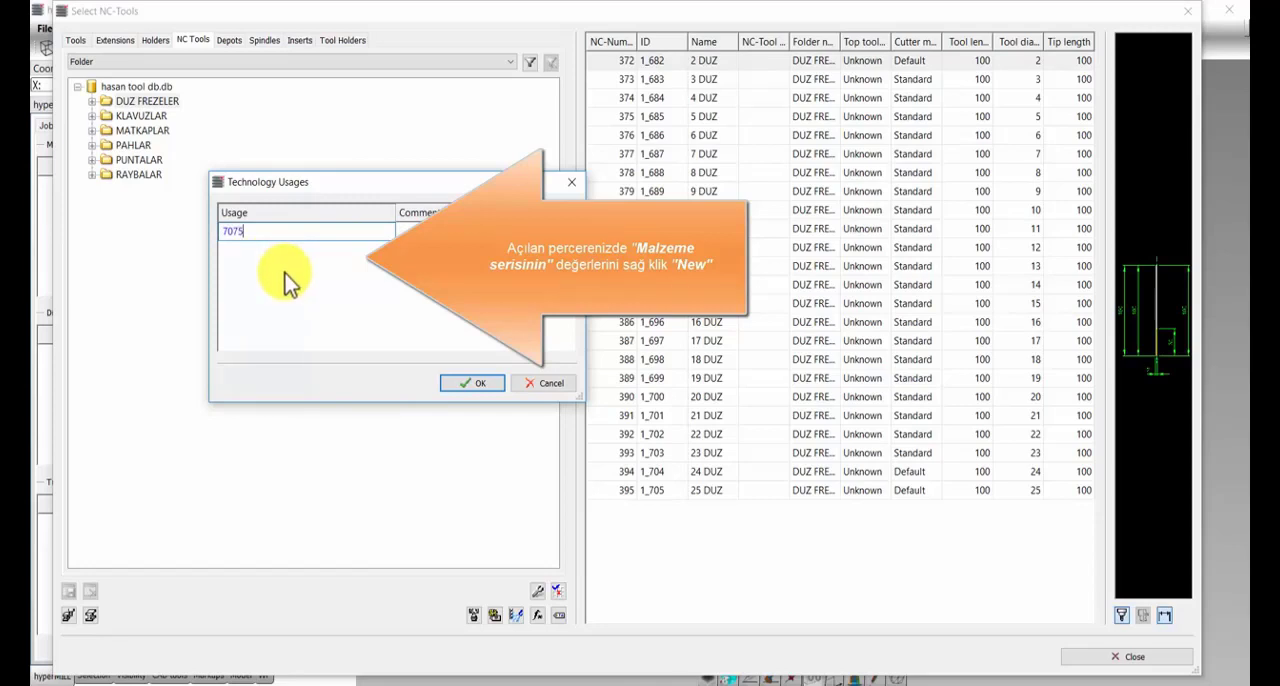
key(Return)
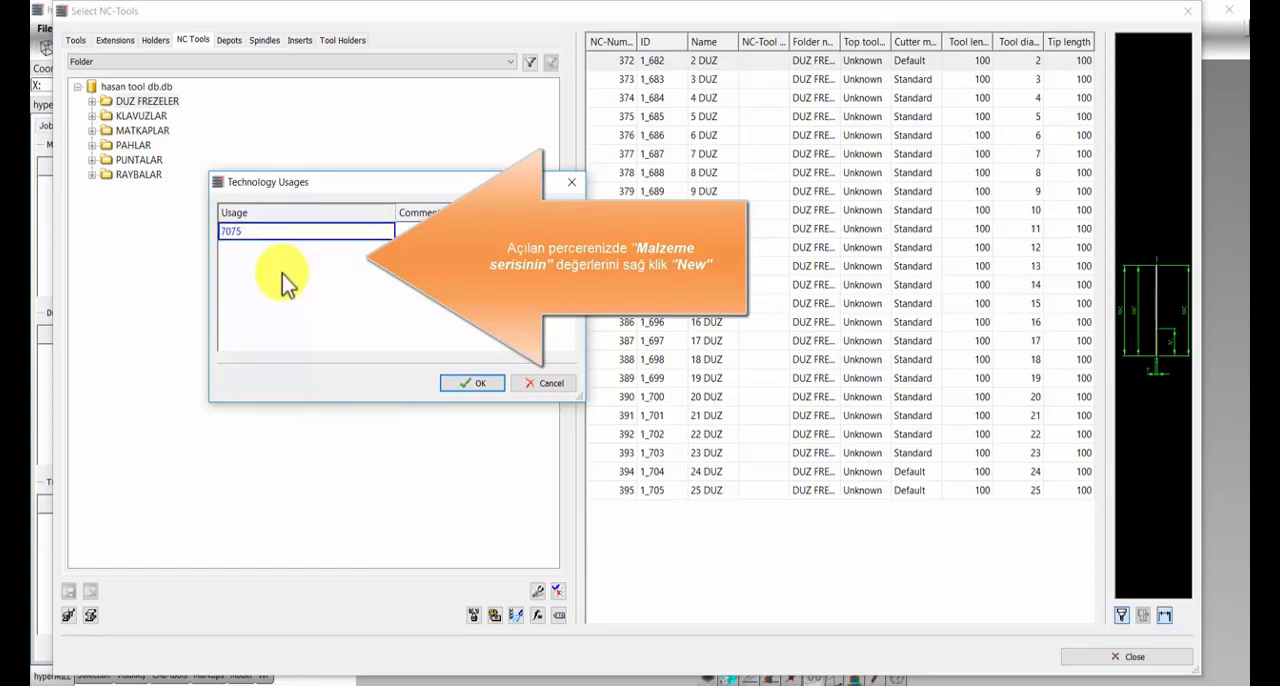
right_click(255, 264)
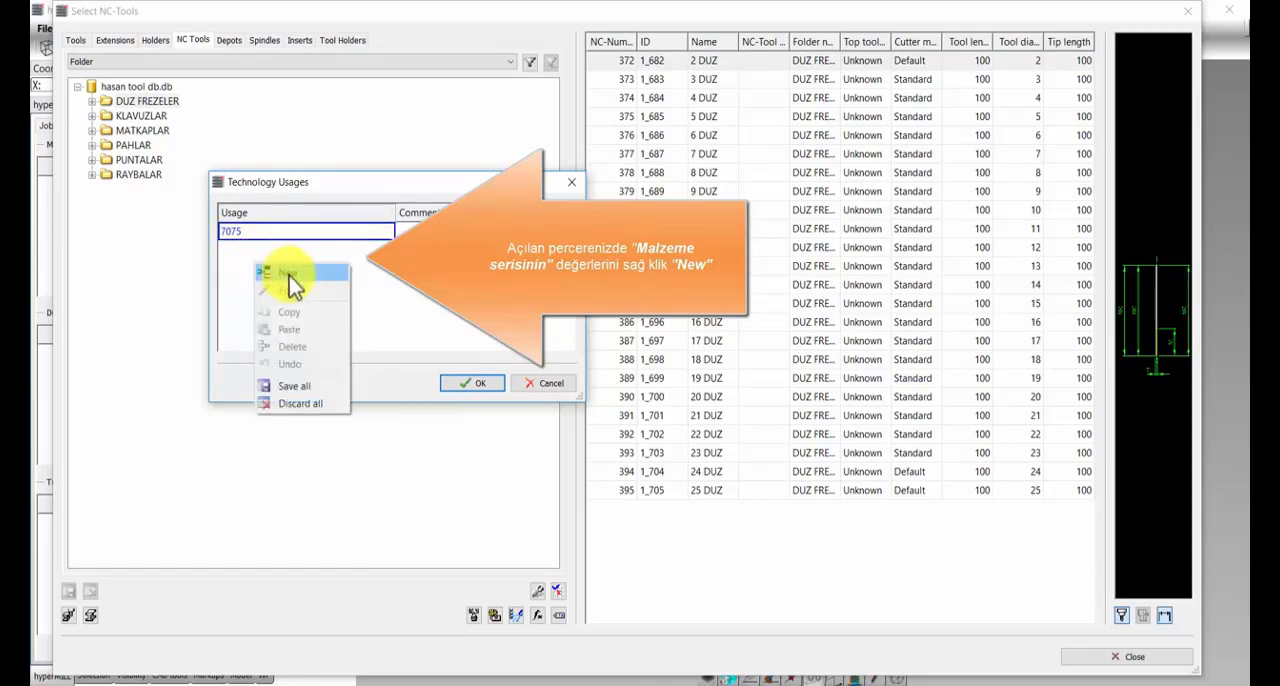
click(290, 275)
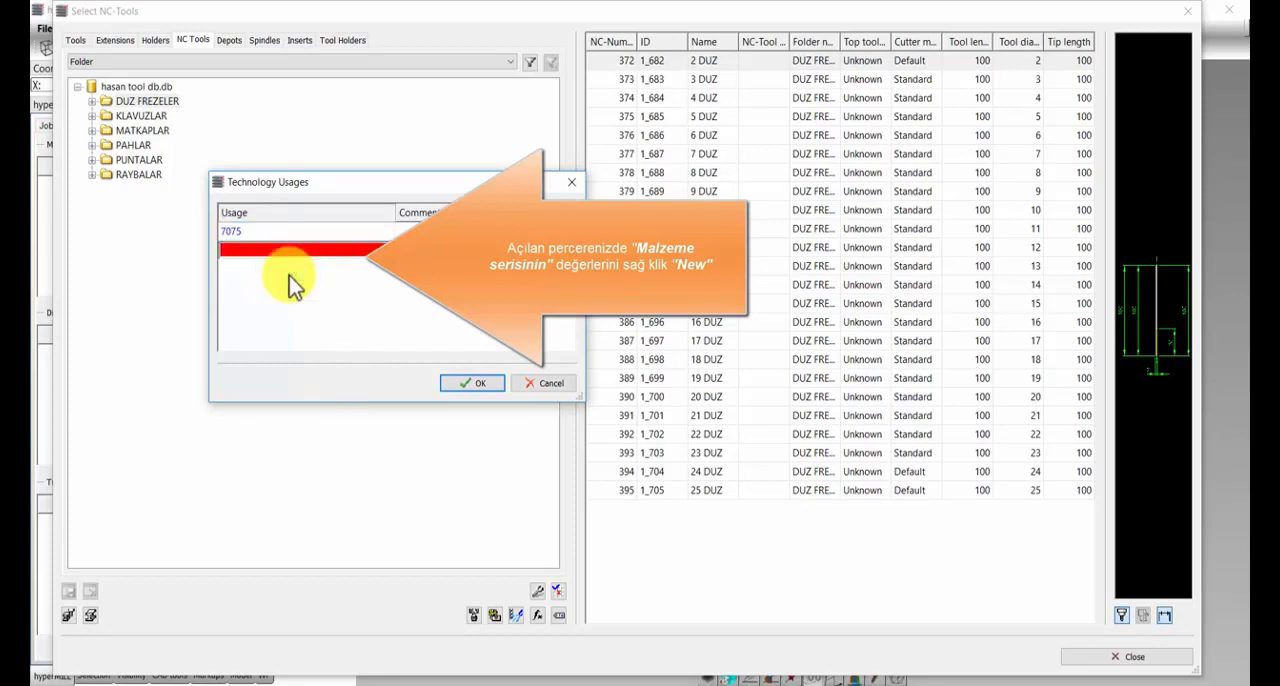
text(6060)
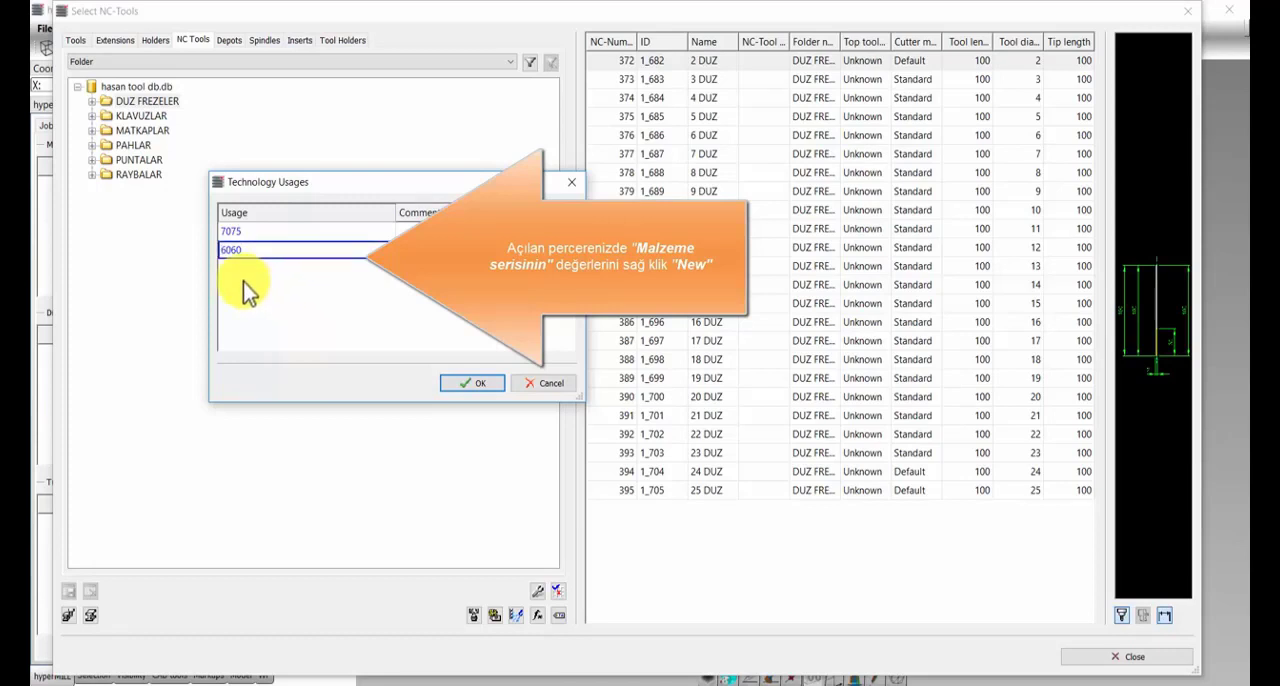
Step: Add two more technology usages, 1050 and 2344, and save the usages list
right_click(243, 282)
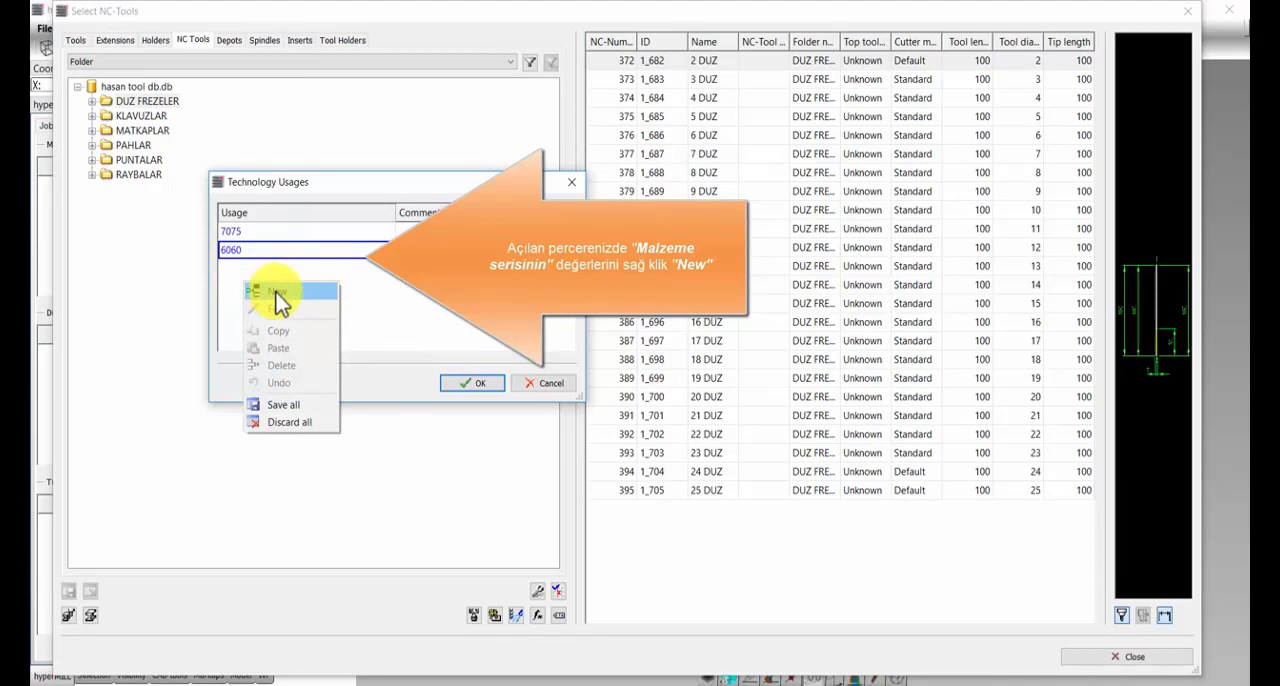
click(279, 298)
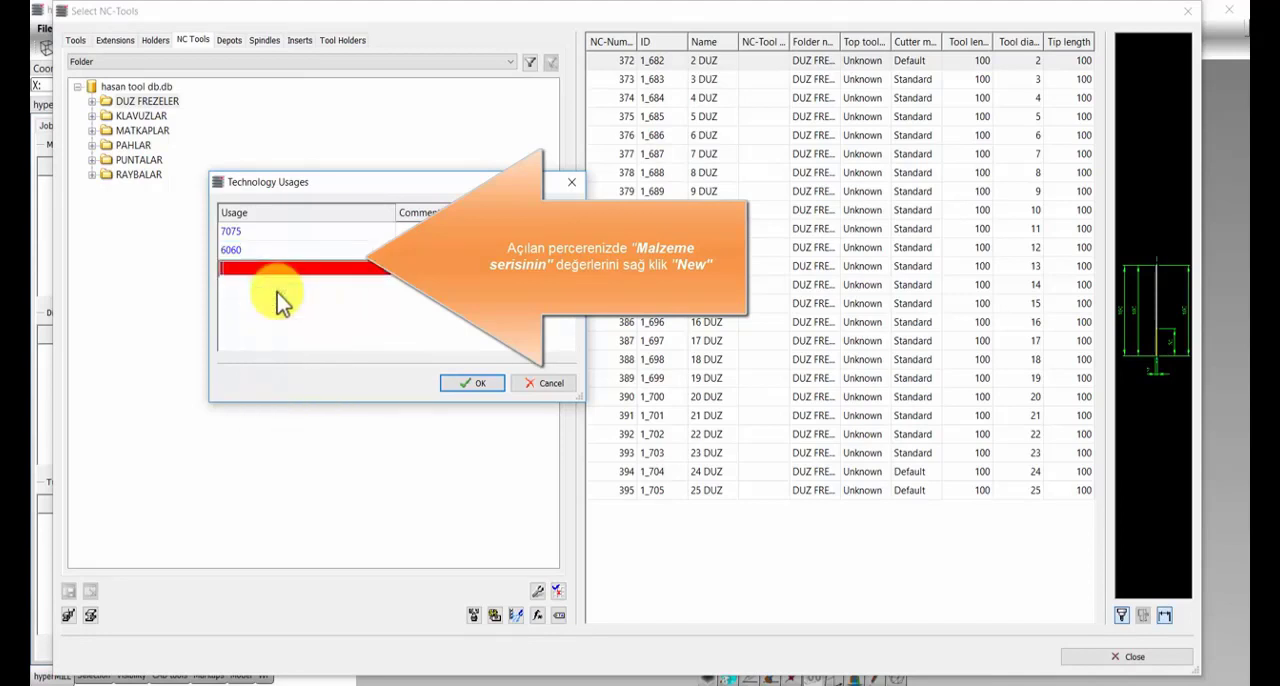
text(1050)
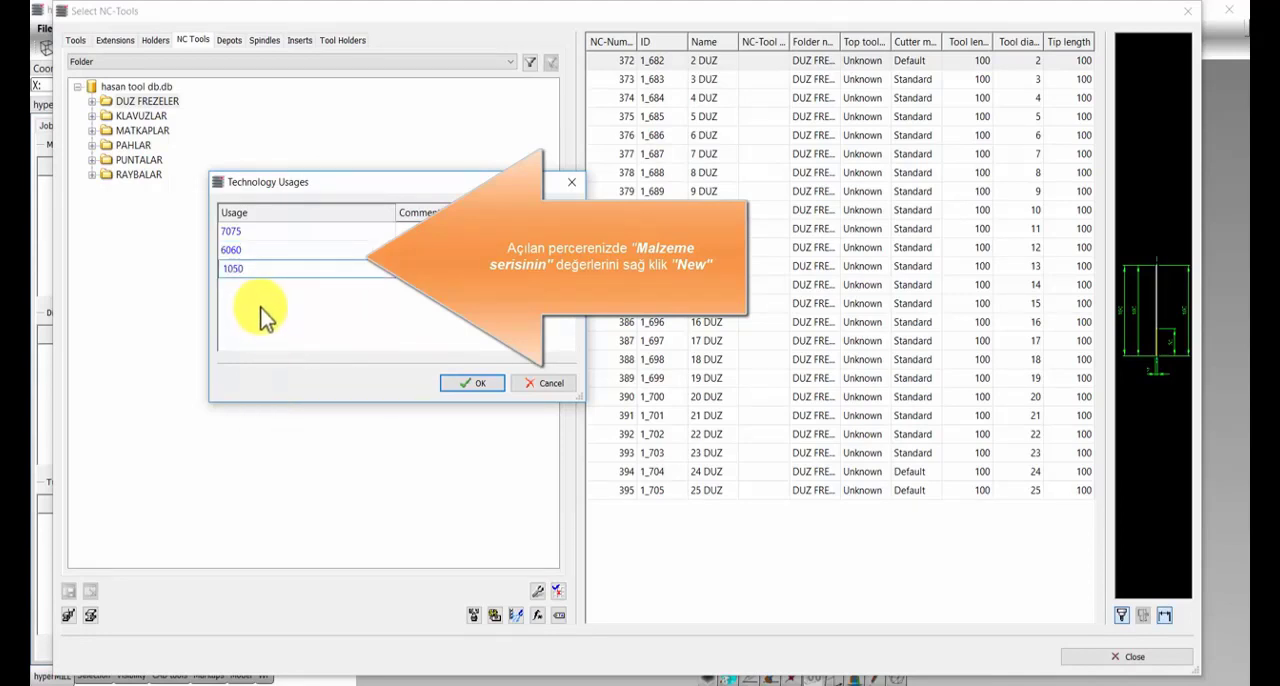
key(Return)
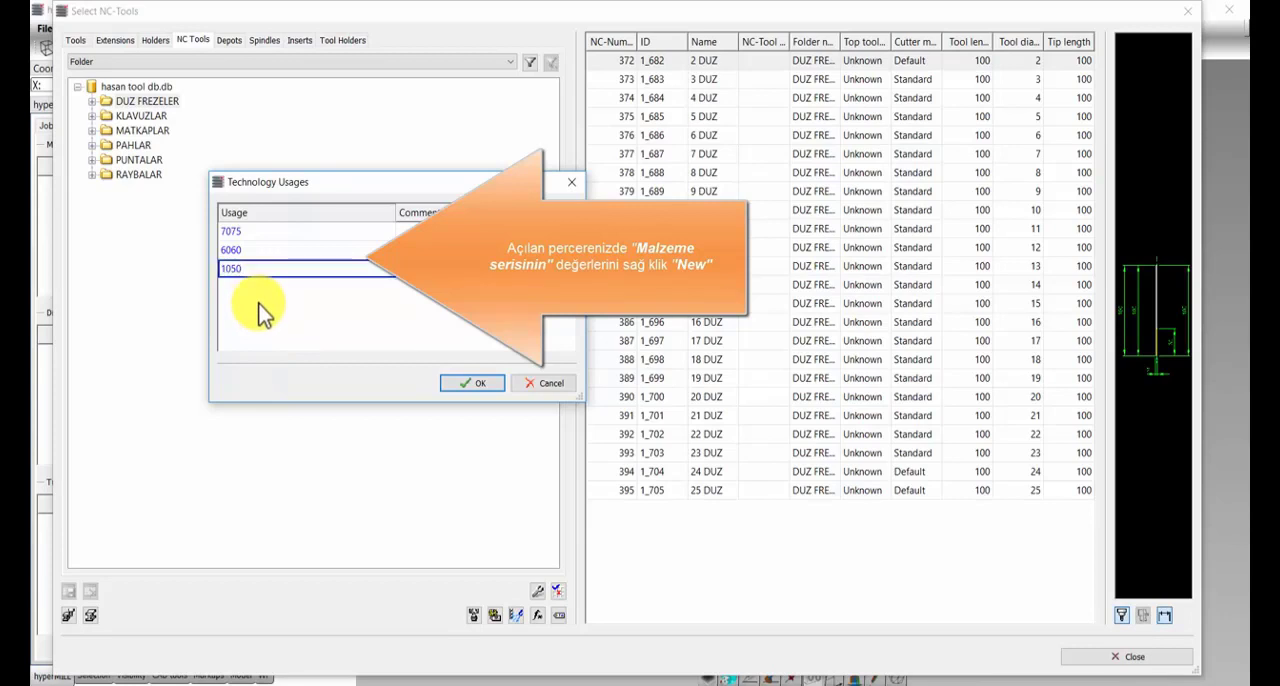
right_click(239, 296)
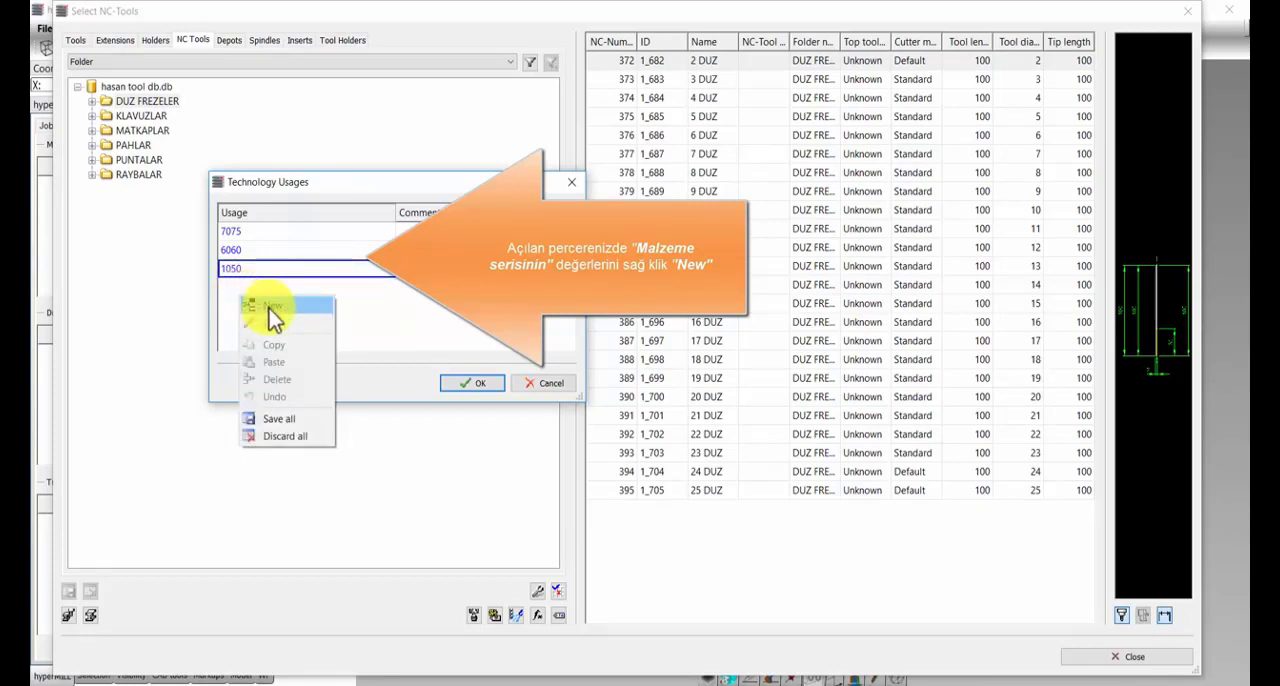
click(270, 308)
text(2344)
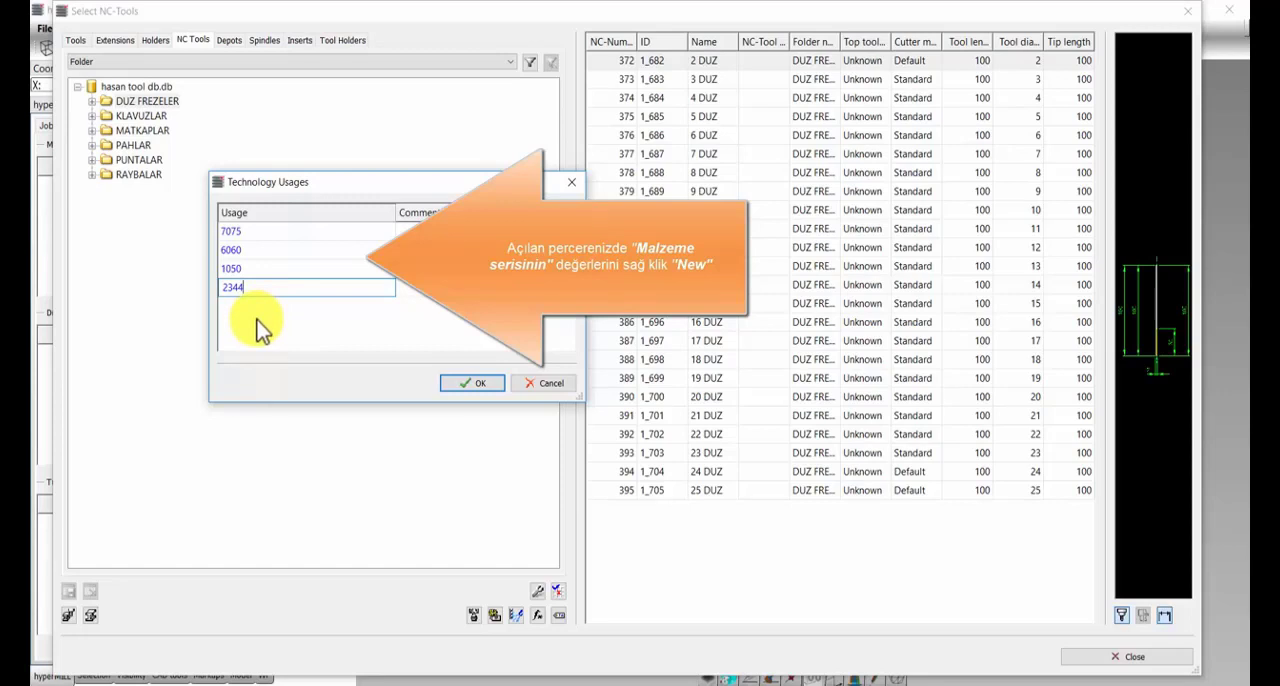
key(Return)
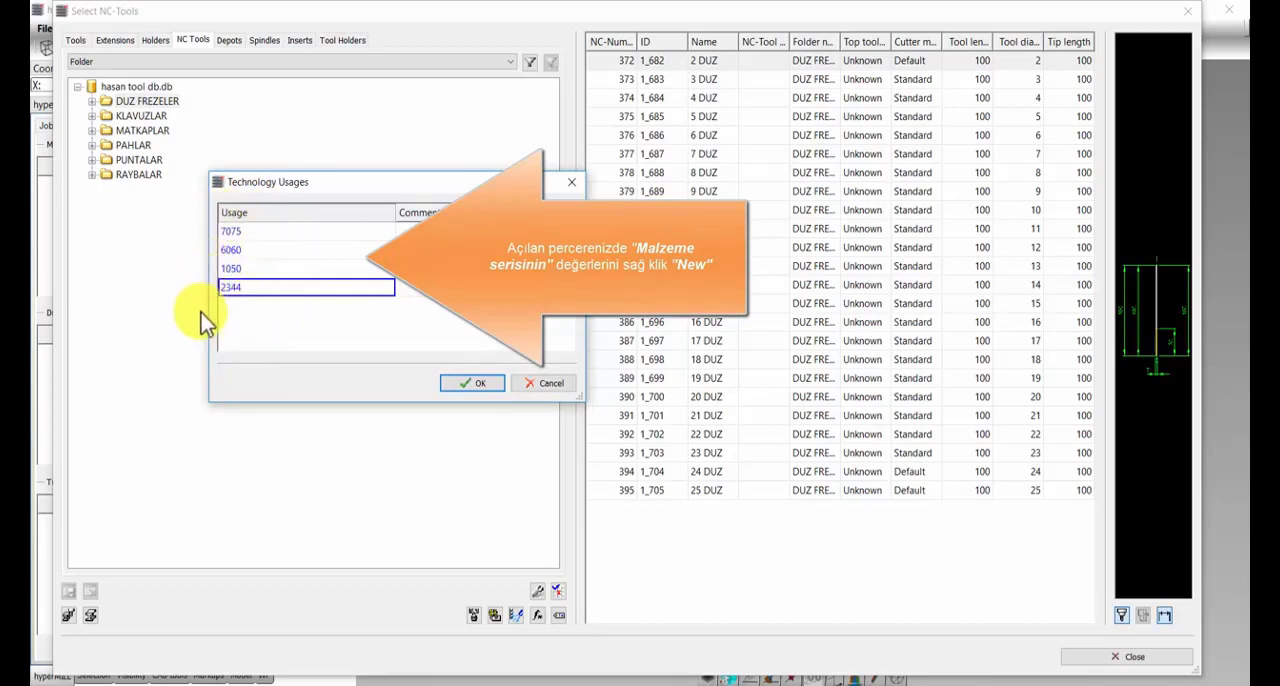
click(473, 382)
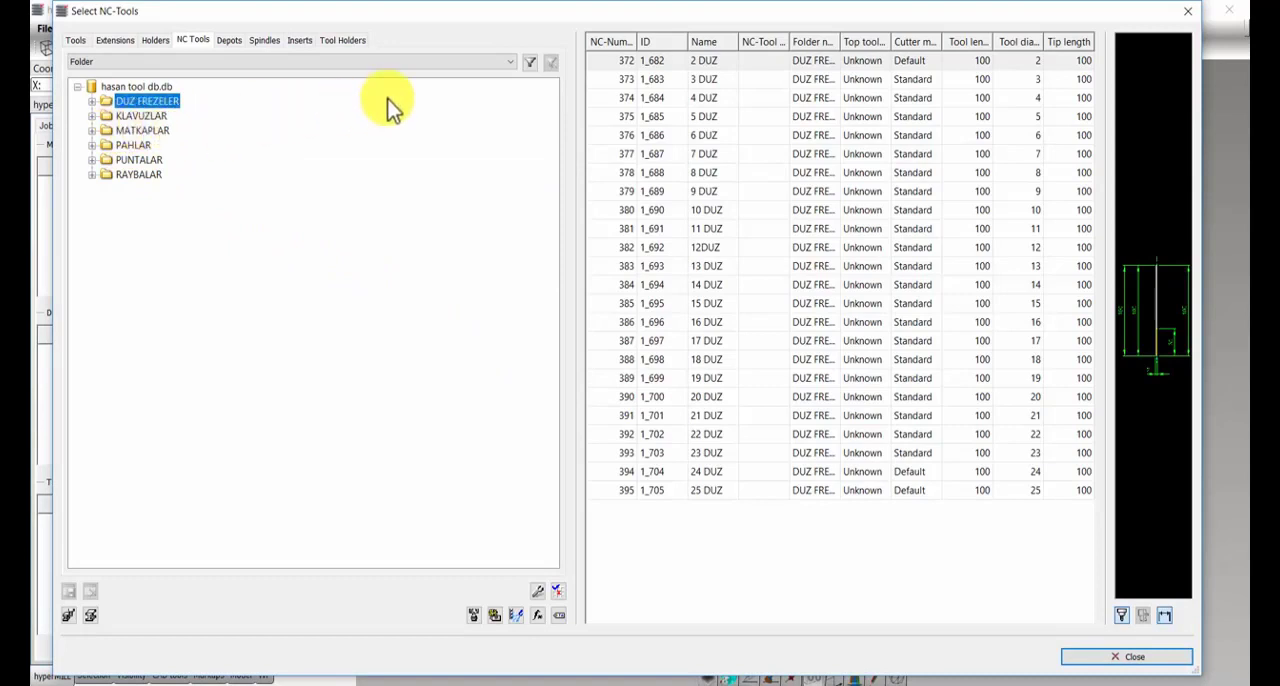
Step: Open the technology data of the 2 DUZ tool under NC tool 372 in the DUZ FREZELER folder
click(92, 102)
click(165, 116)
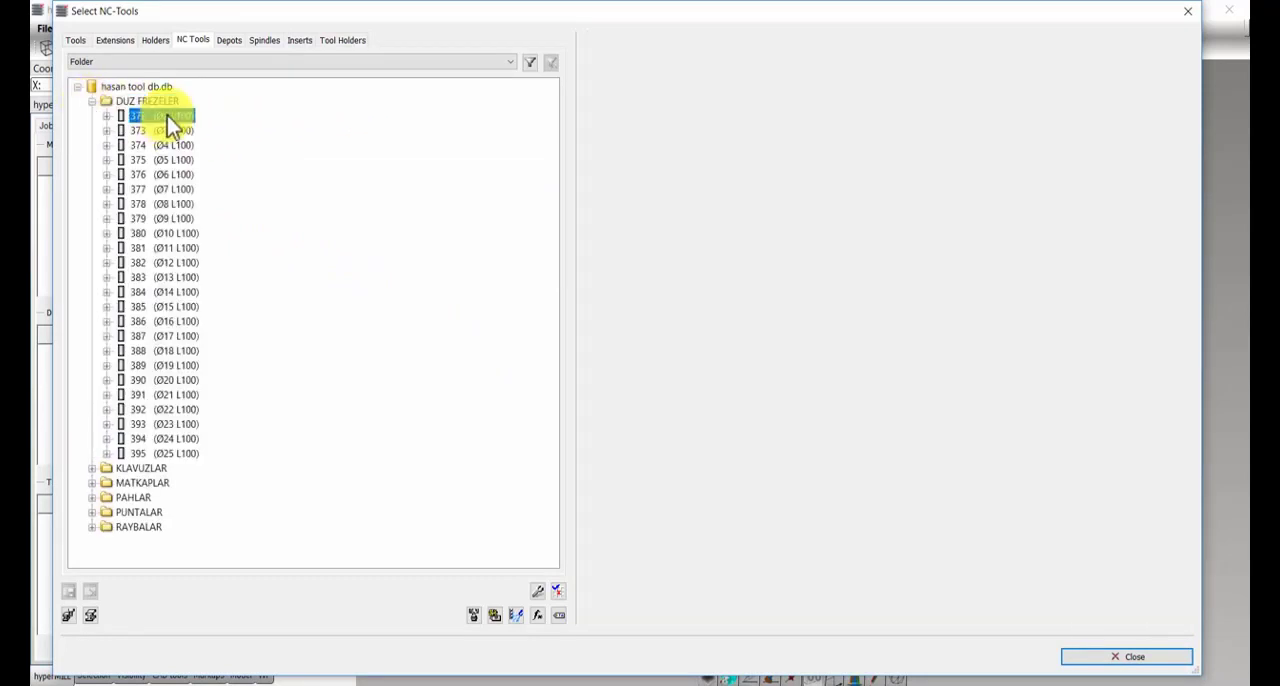
click(107, 116)
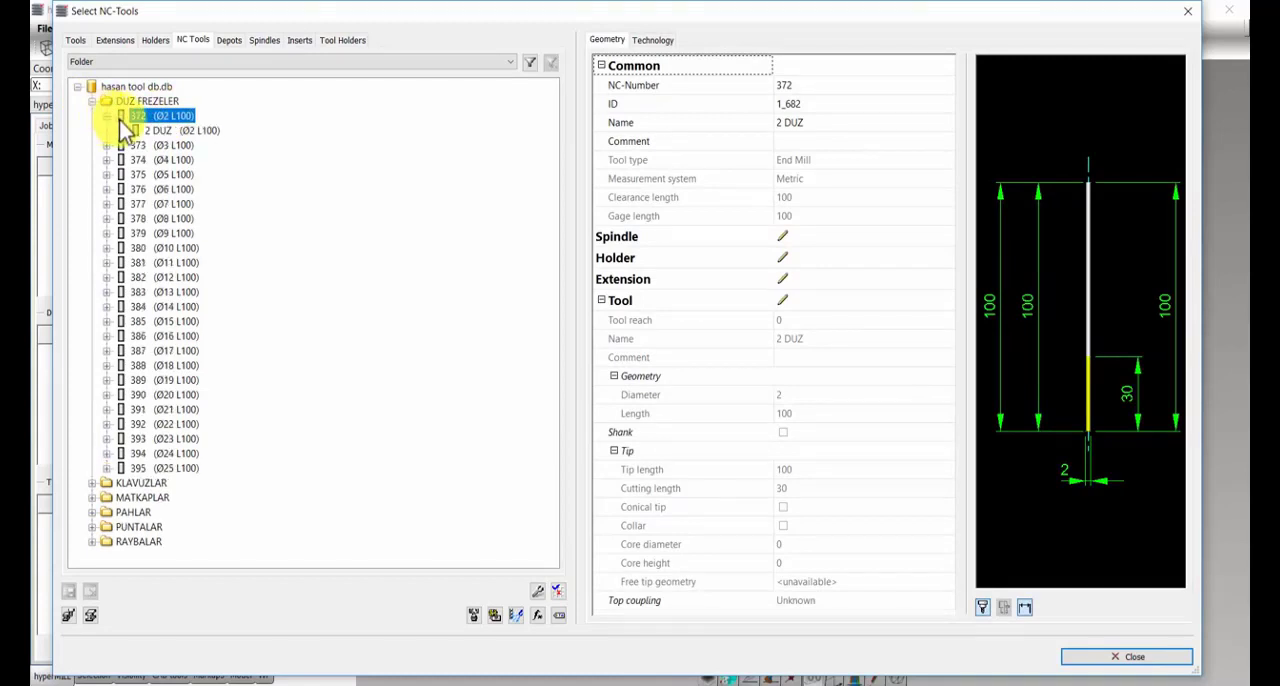
click(174, 130)
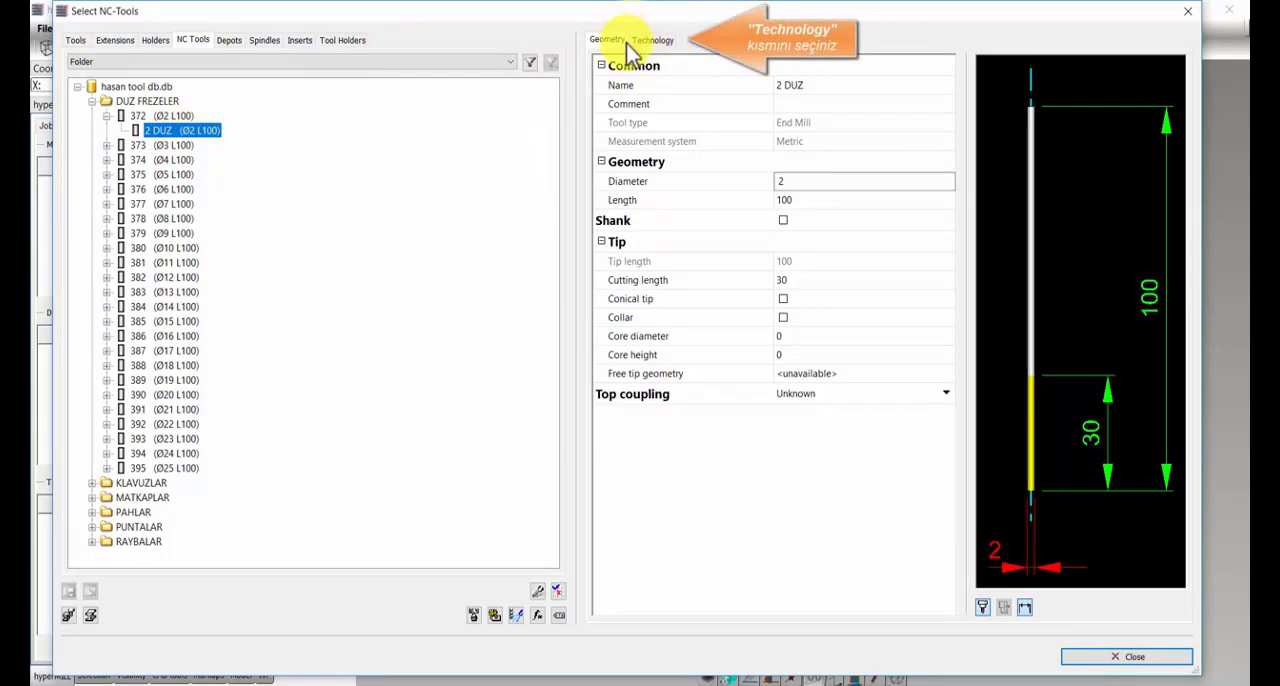
click(654, 42)
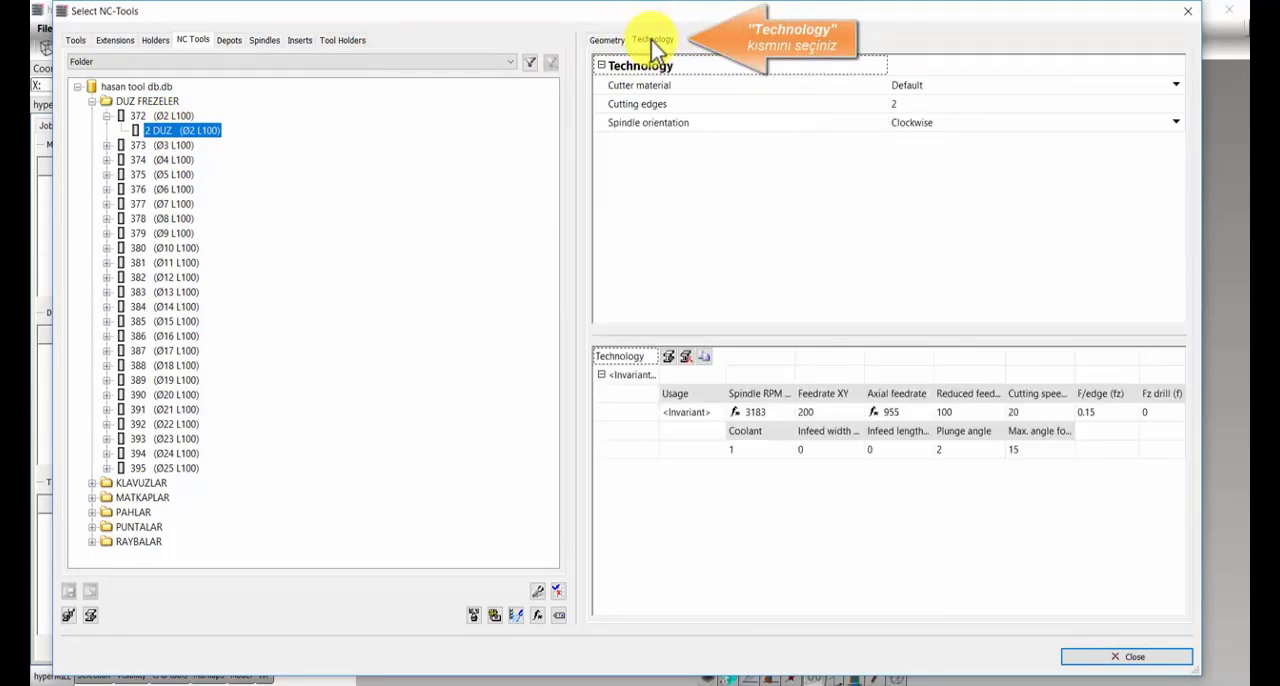
Step: Collapse the invariant technology entry and add the materials ALÜMİNYUM and ÇELİK to the 2 DUZ tool's technology table
click(601, 375)
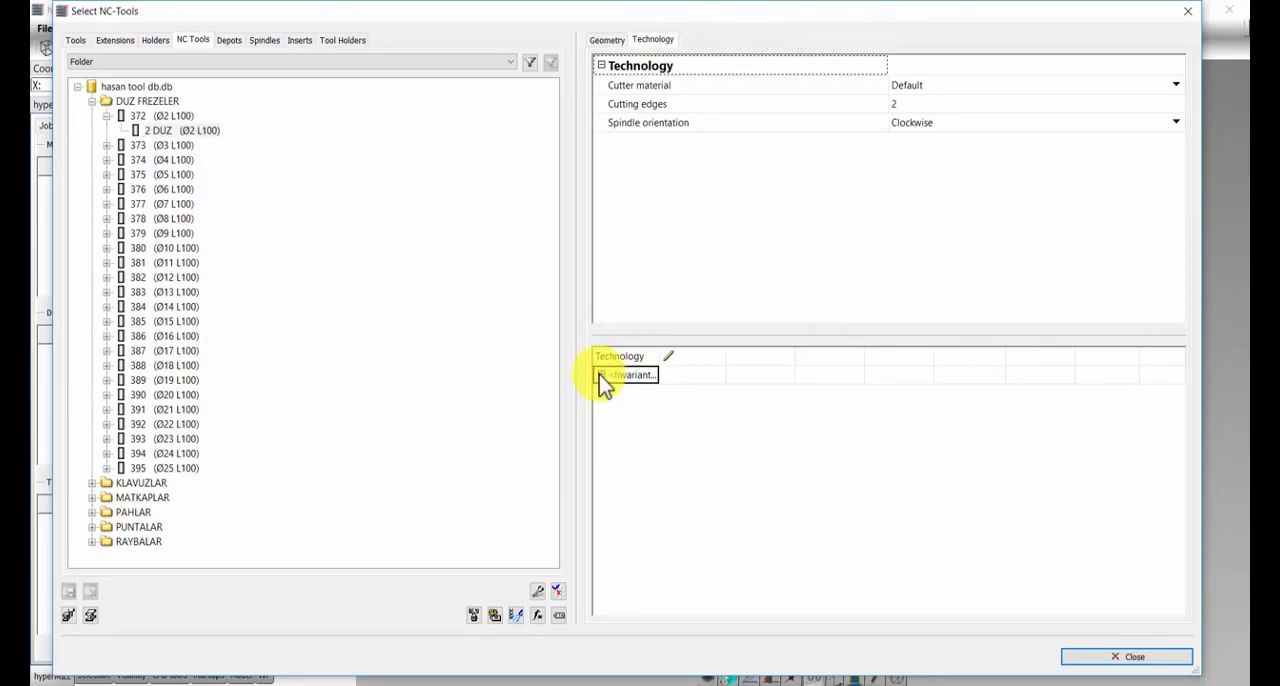
click(668, 357)
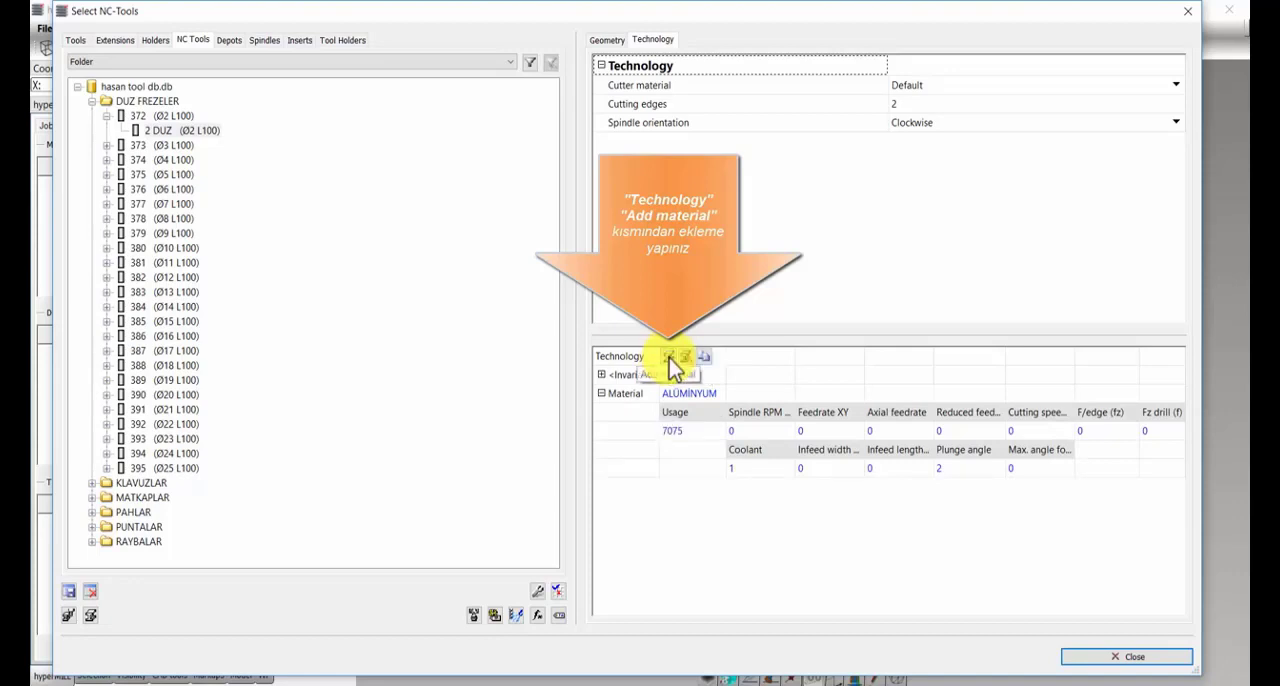
click(669, 360)
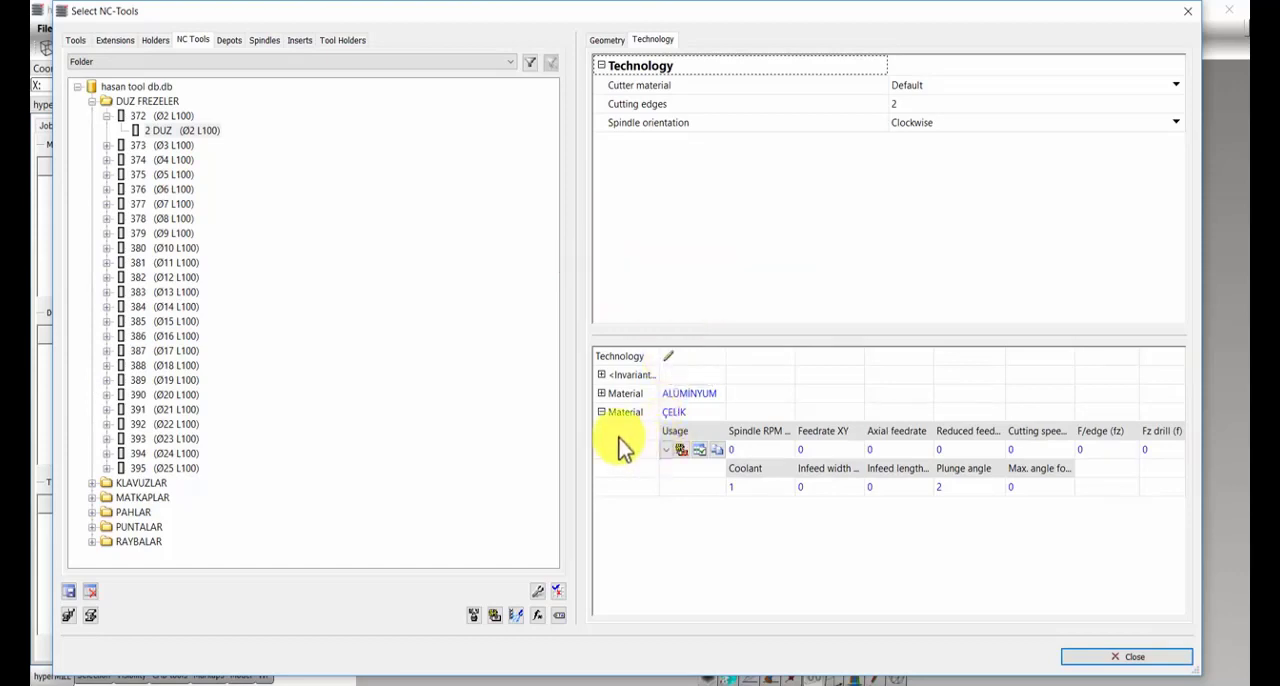
click(688, 396)
click(662, 412)
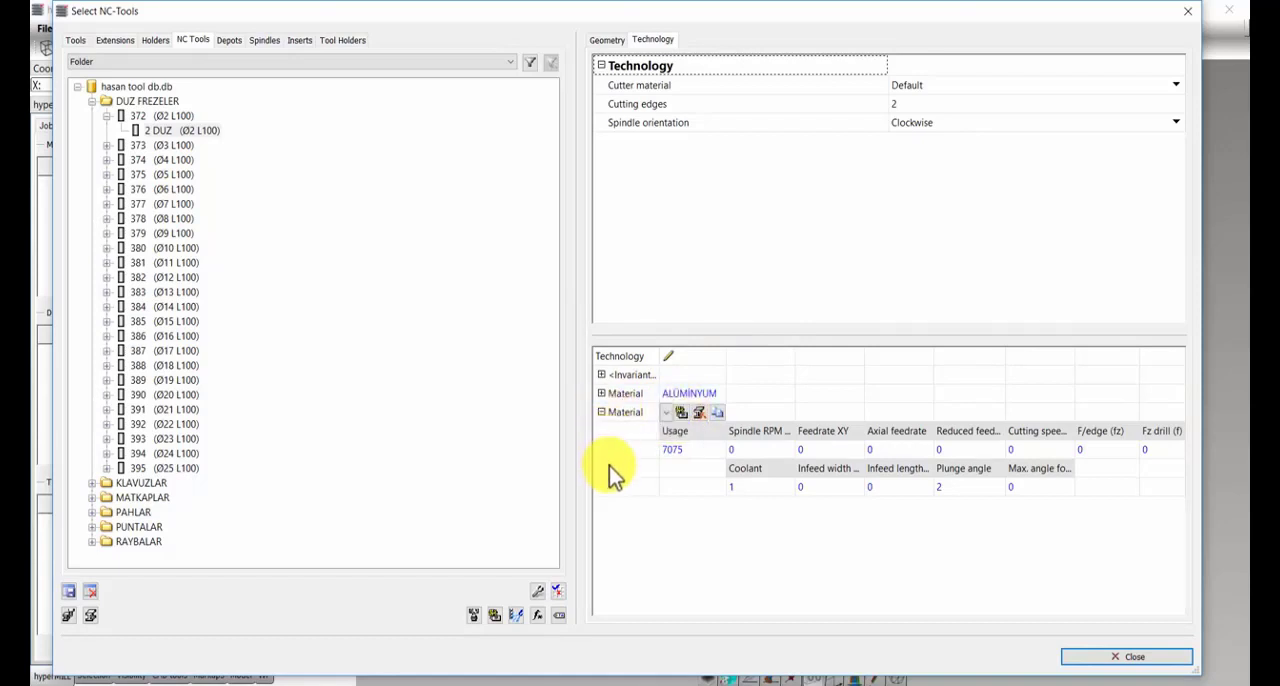
Step: Collapse the ÇELİK material entry, expand the ALÜMİNYUM entry and set its usage to 7075
click(602, 411)
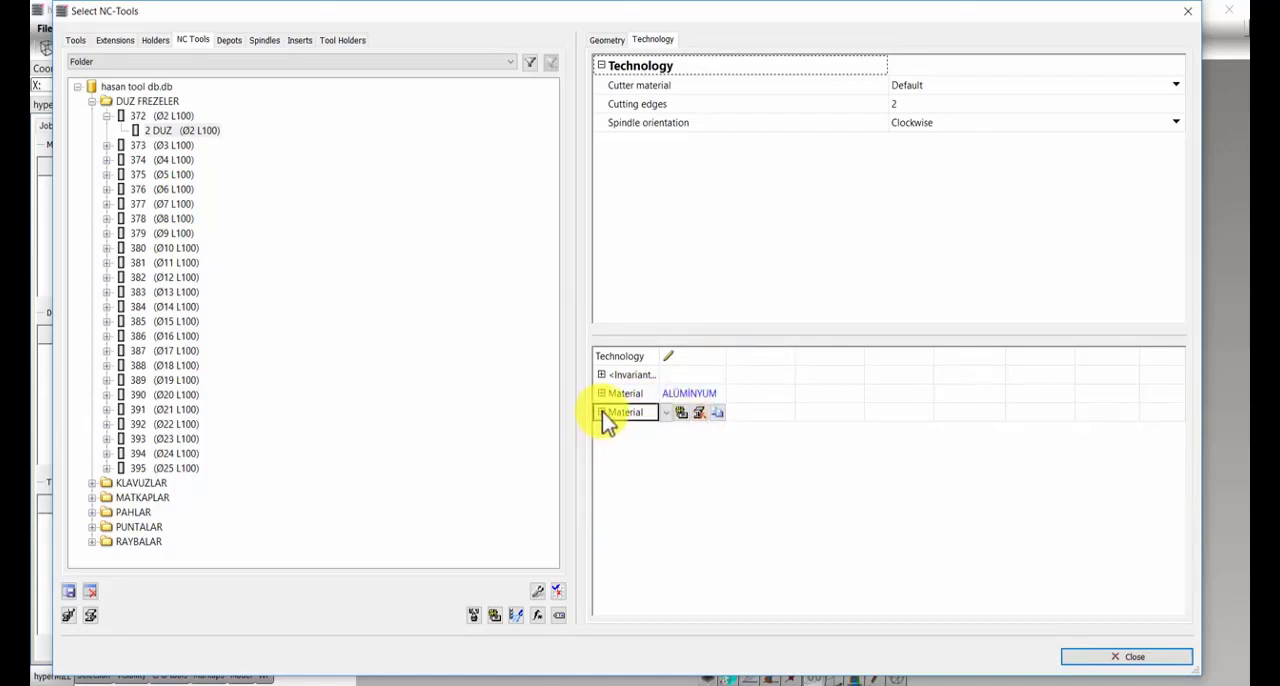
click(602, 411)
click(603, 412)
click(602, 393)
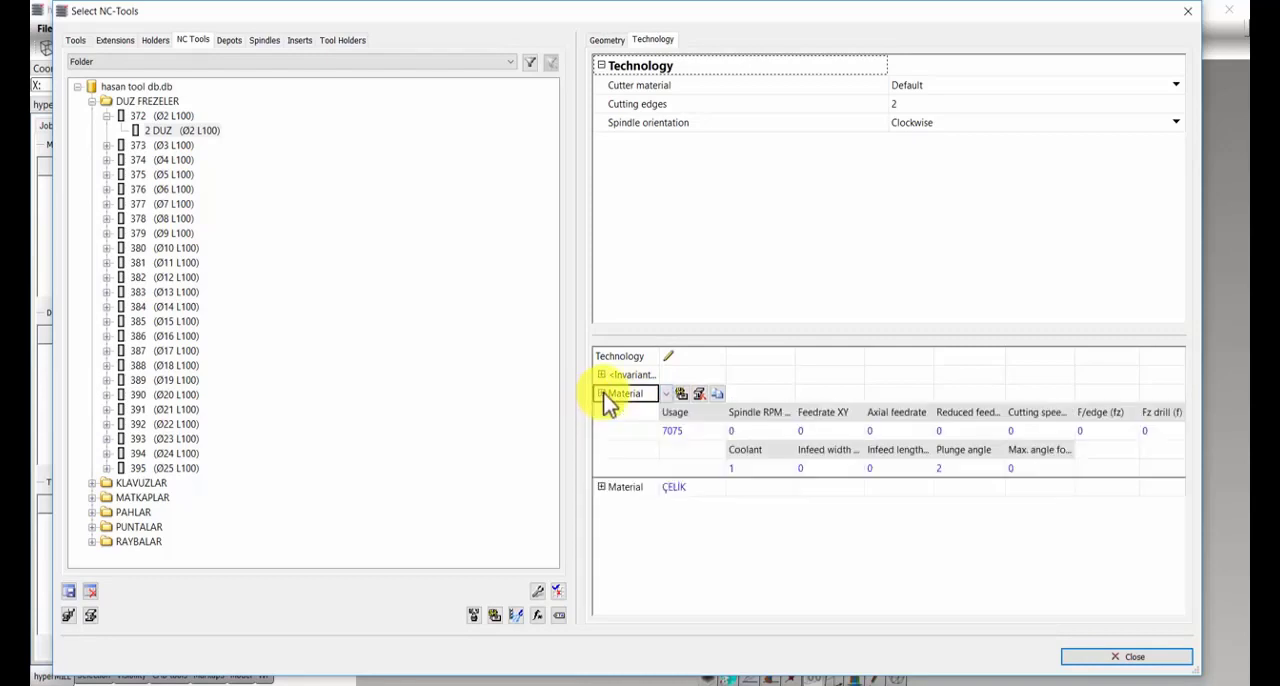
click(665, 394)
click(673, 416)
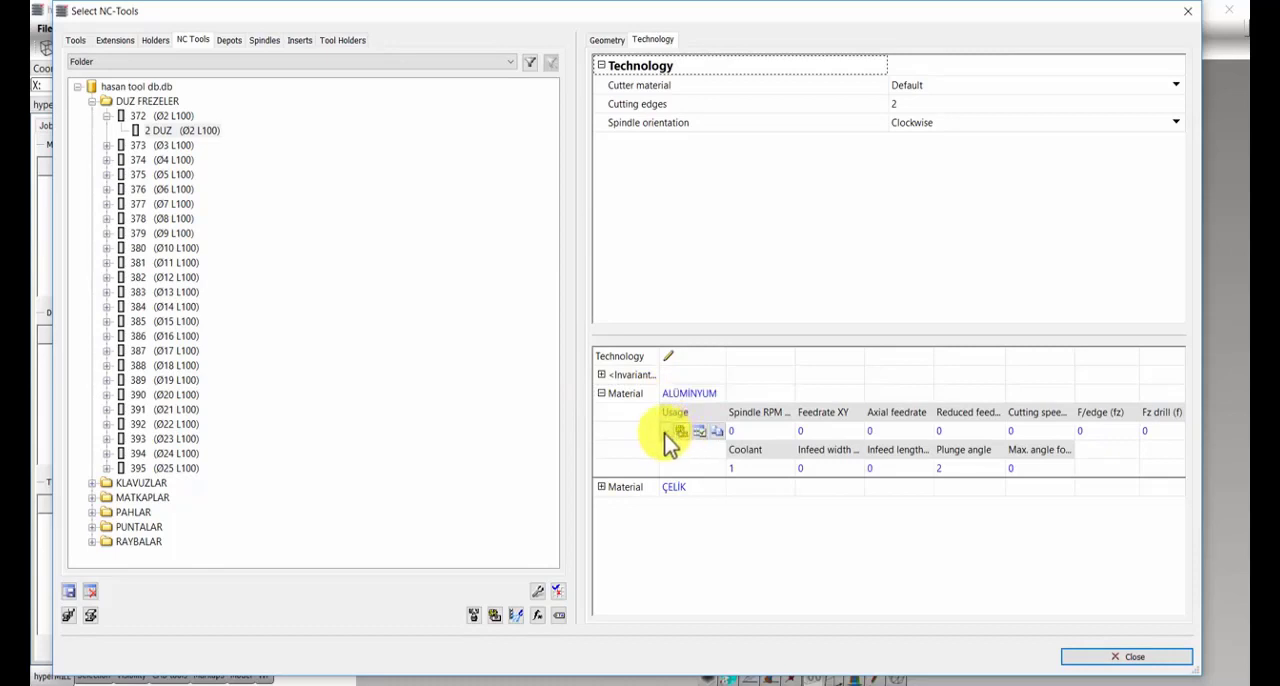
click(666, 432)
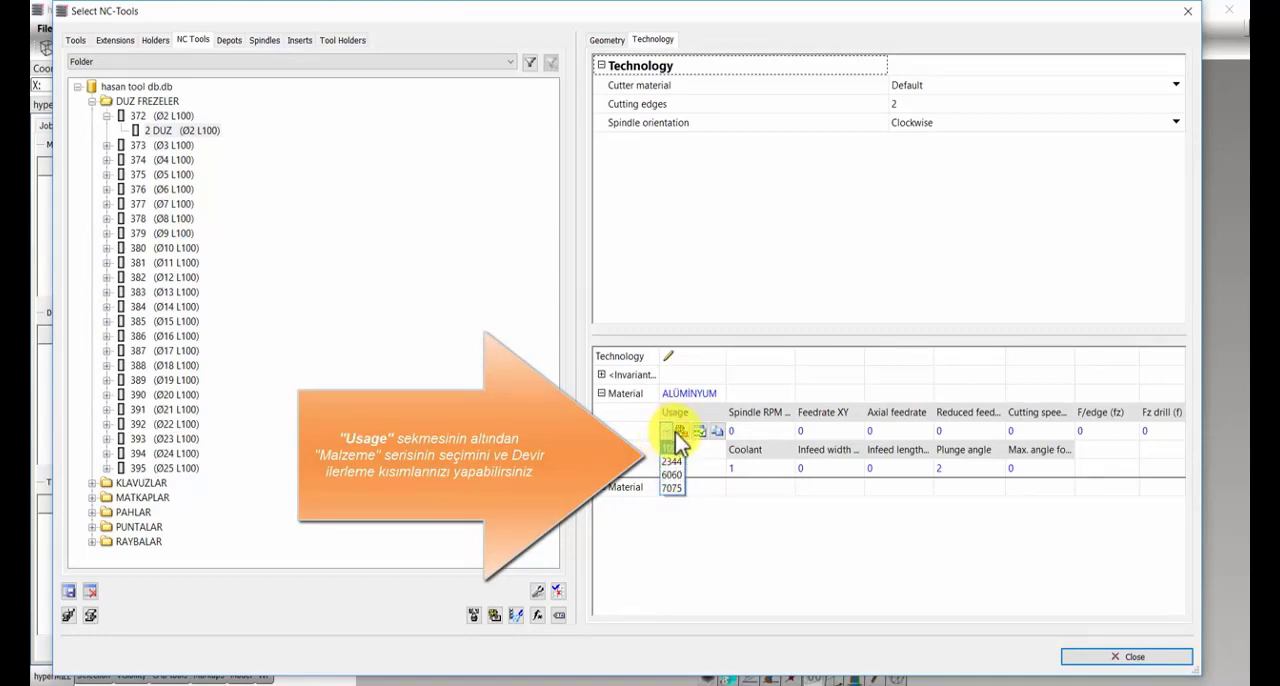
click(668, 446)
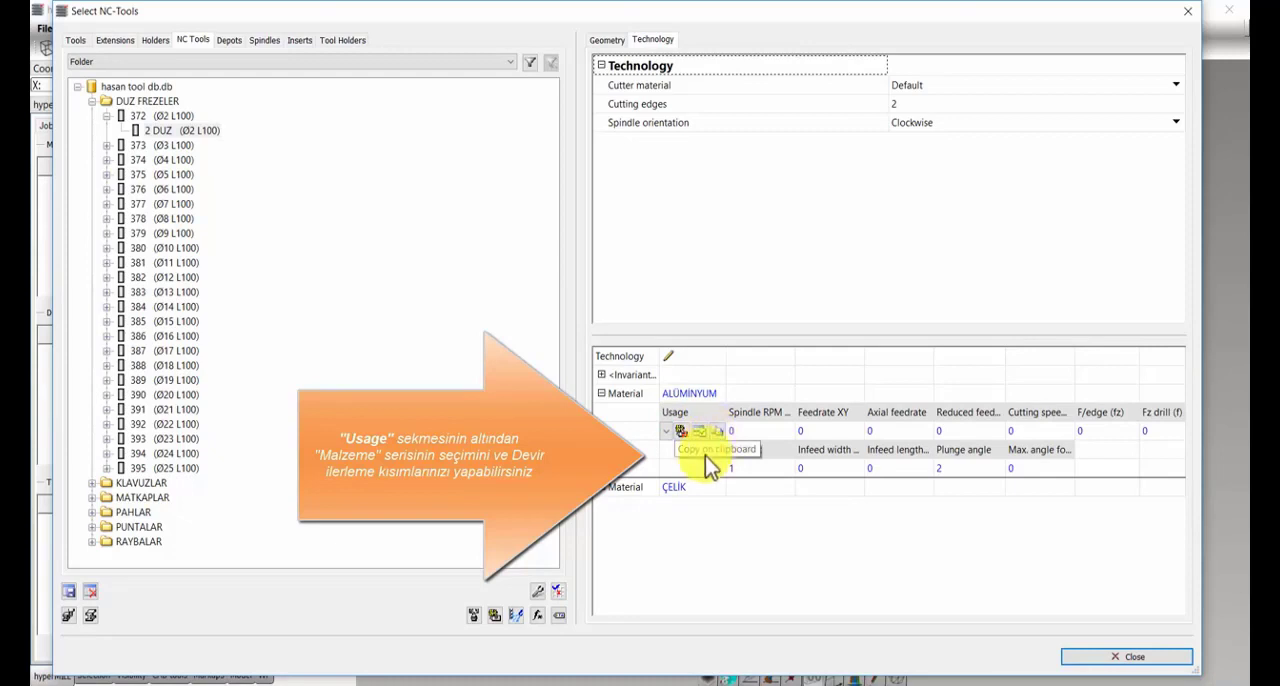
click(666, 432)
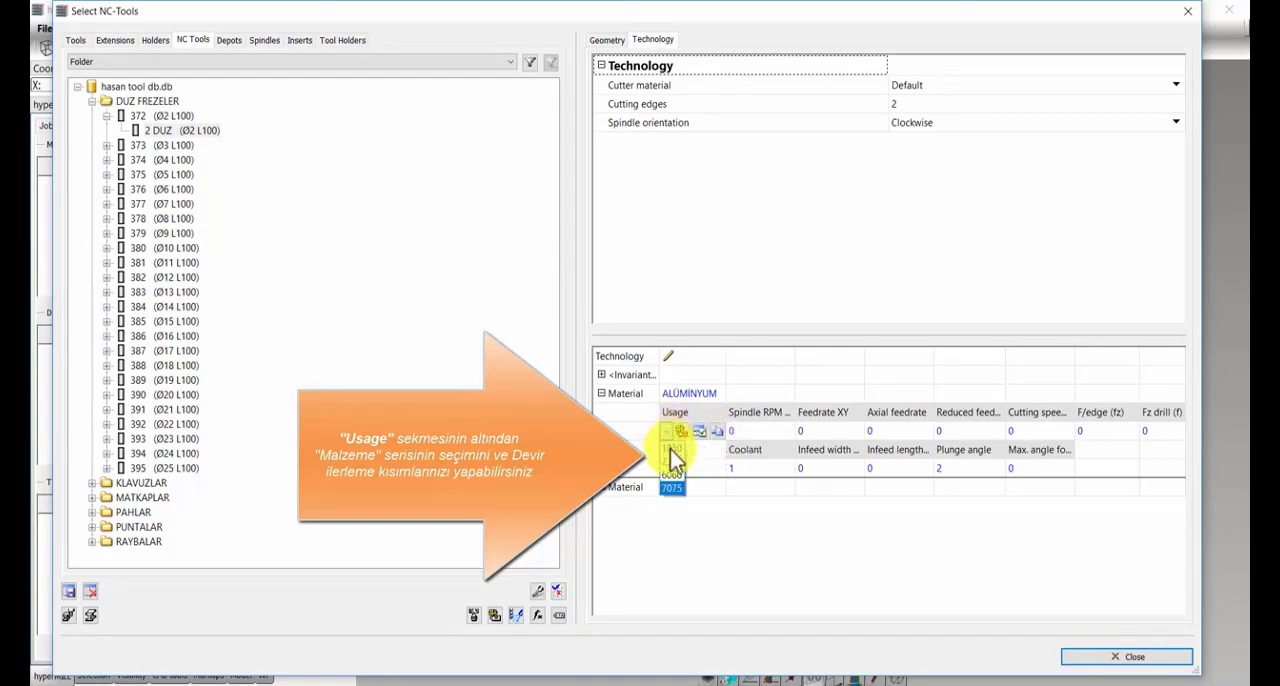
click(672, 487)
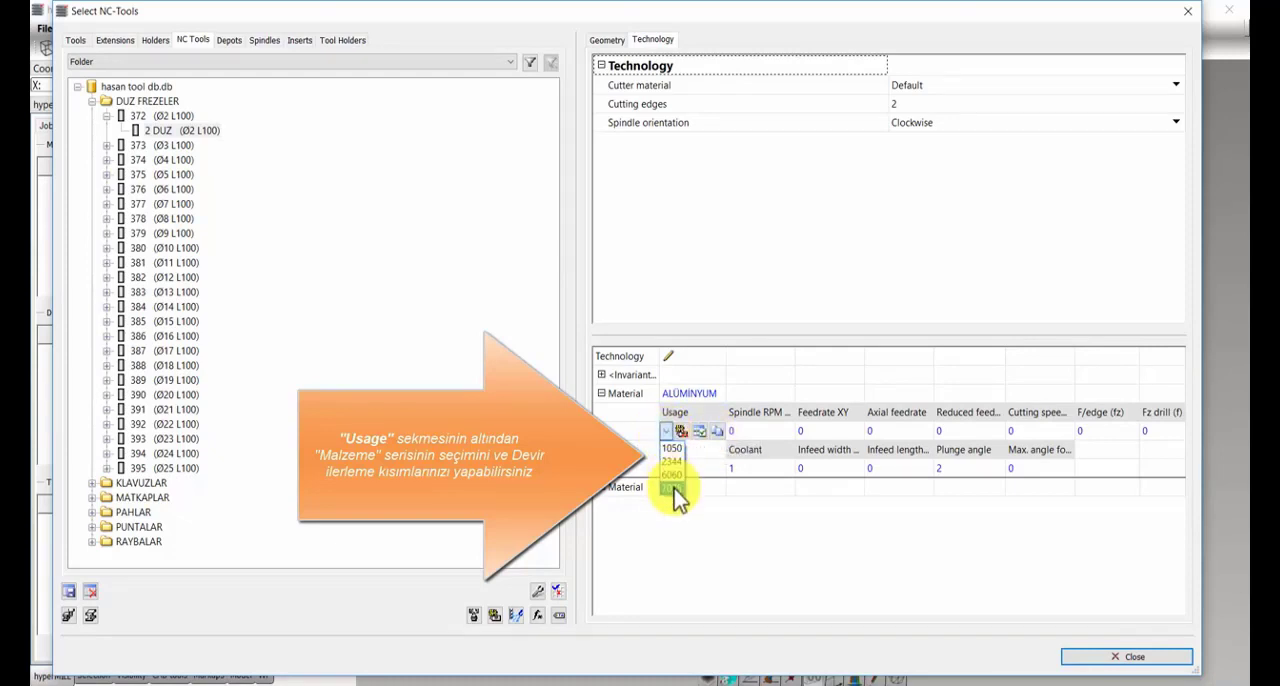
Step: For usage 7075, set spindle RPM to 12500, feedrate XY to 2500, axial feedrate to 2000 and reduced feedrate to 1500
click(746, 431)
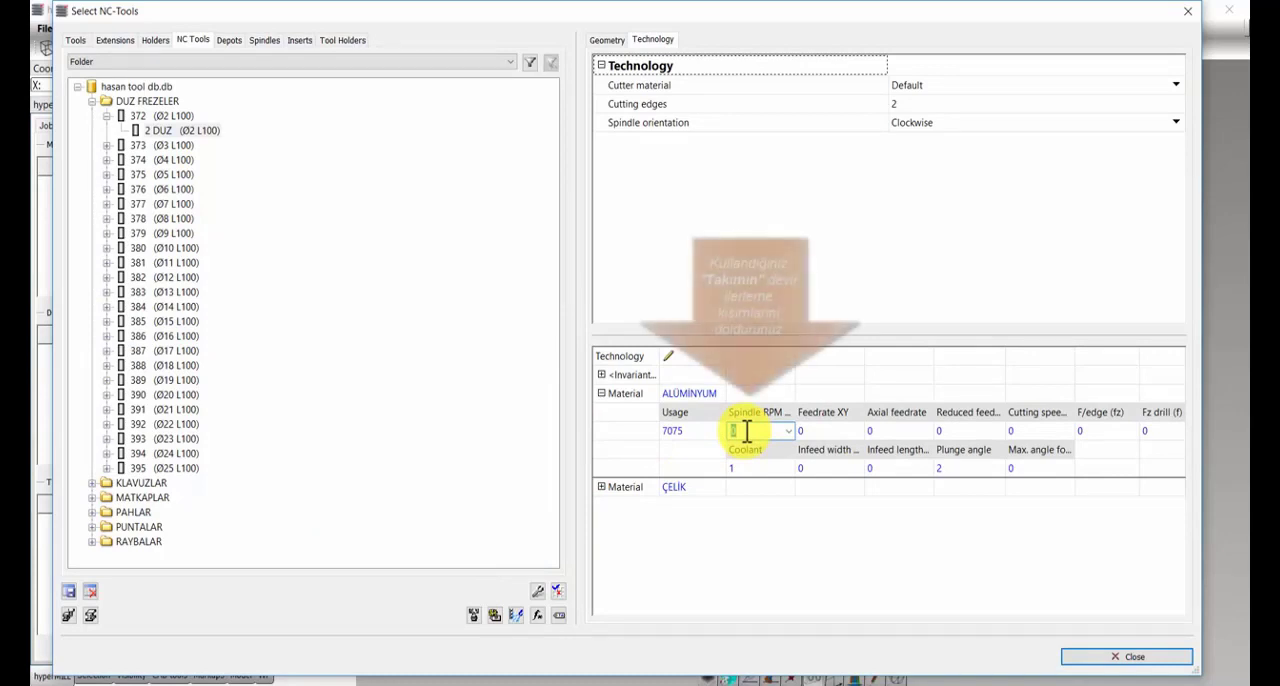
text(12500)
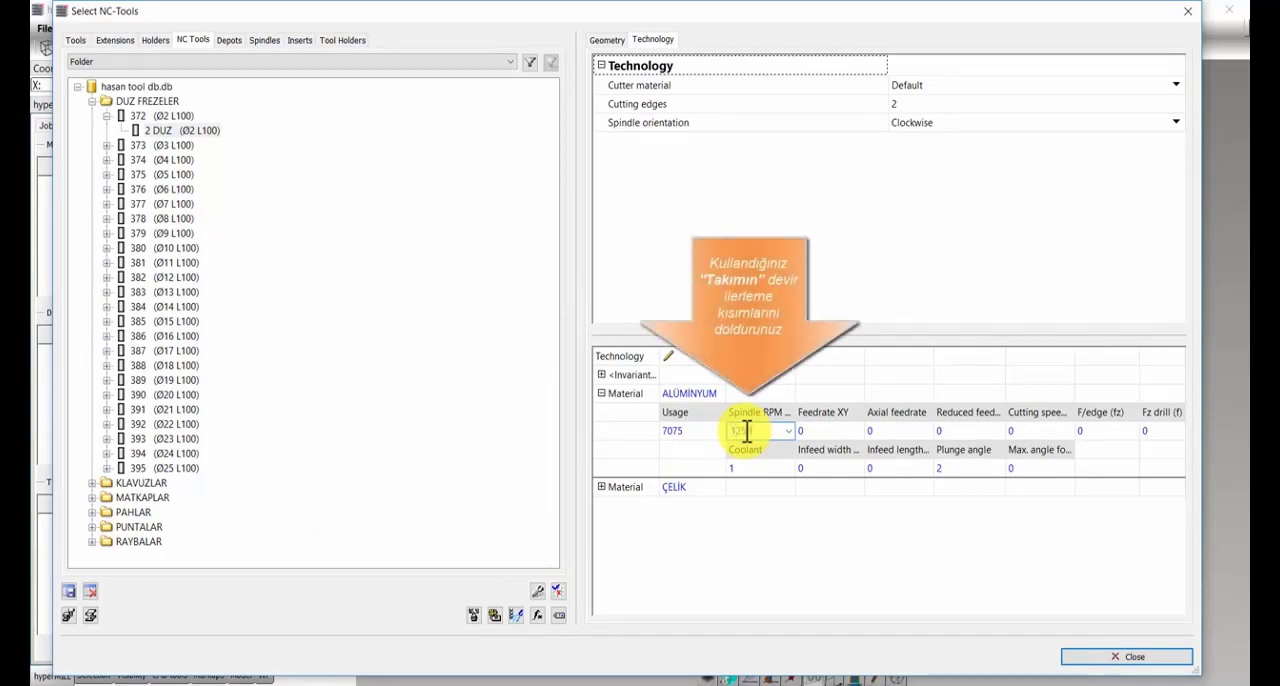
click(818, 431)
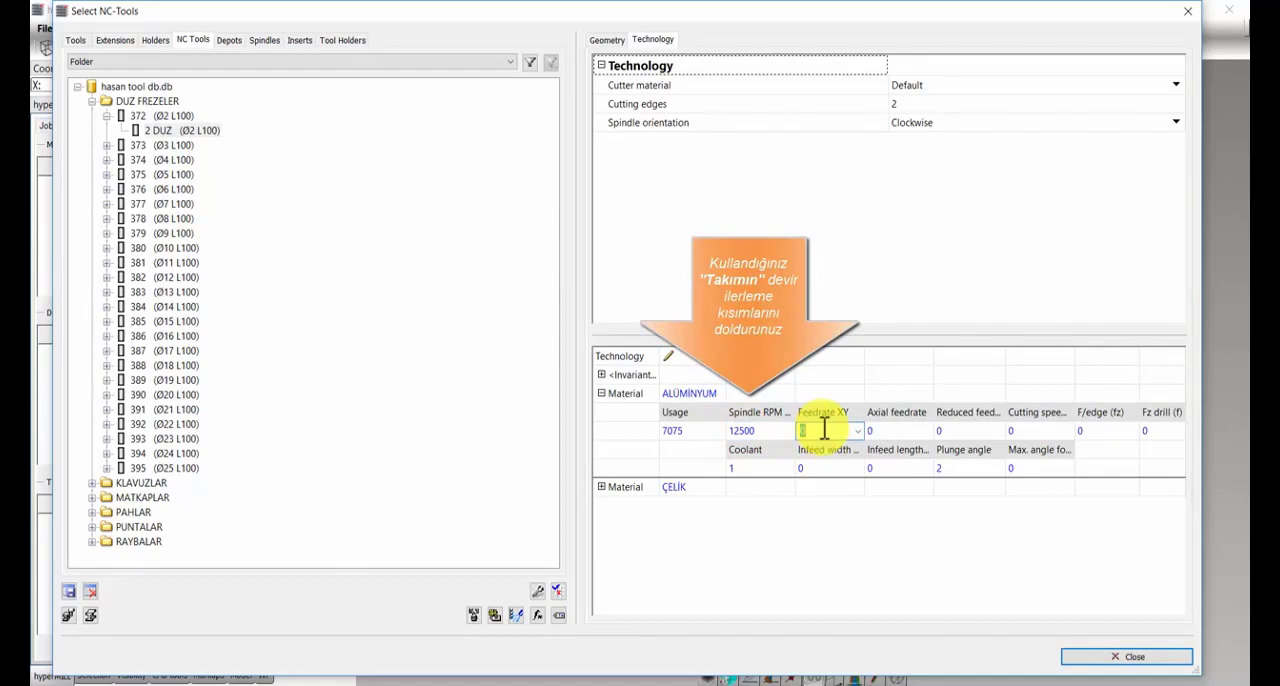
text(2500)
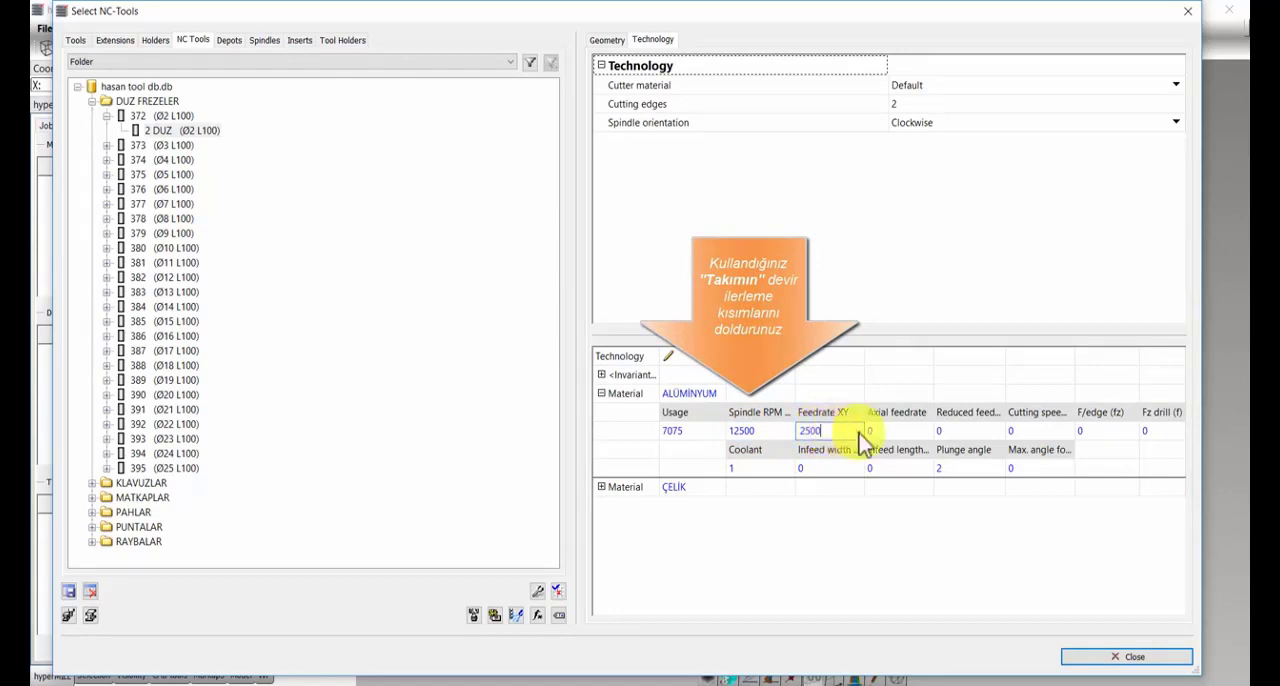
click(890, 431)
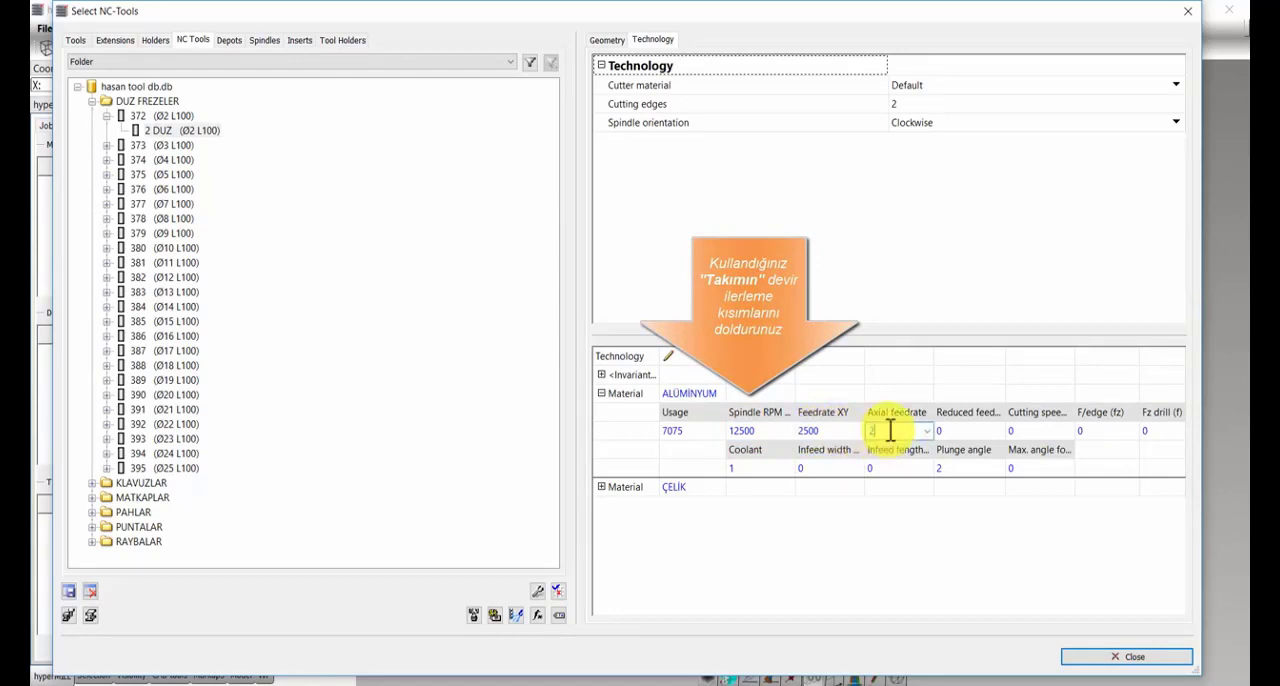
text(2000)
click(946, 431)
text(1500)
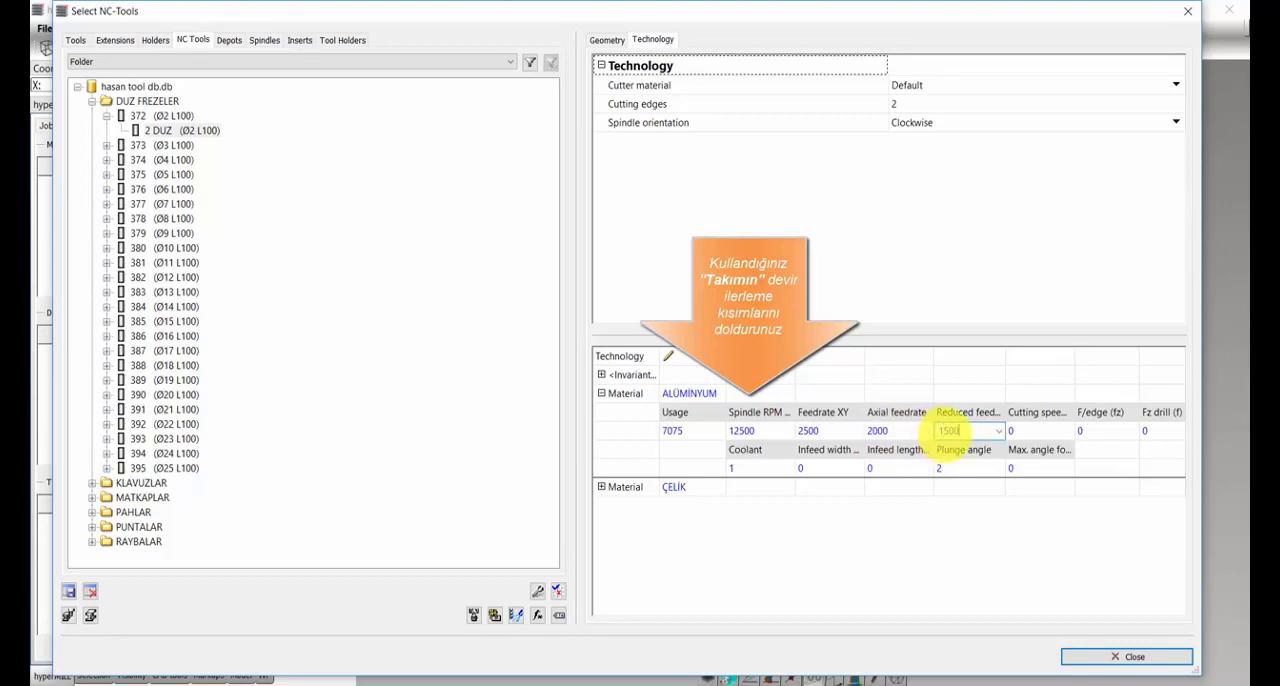
click(750, 467)
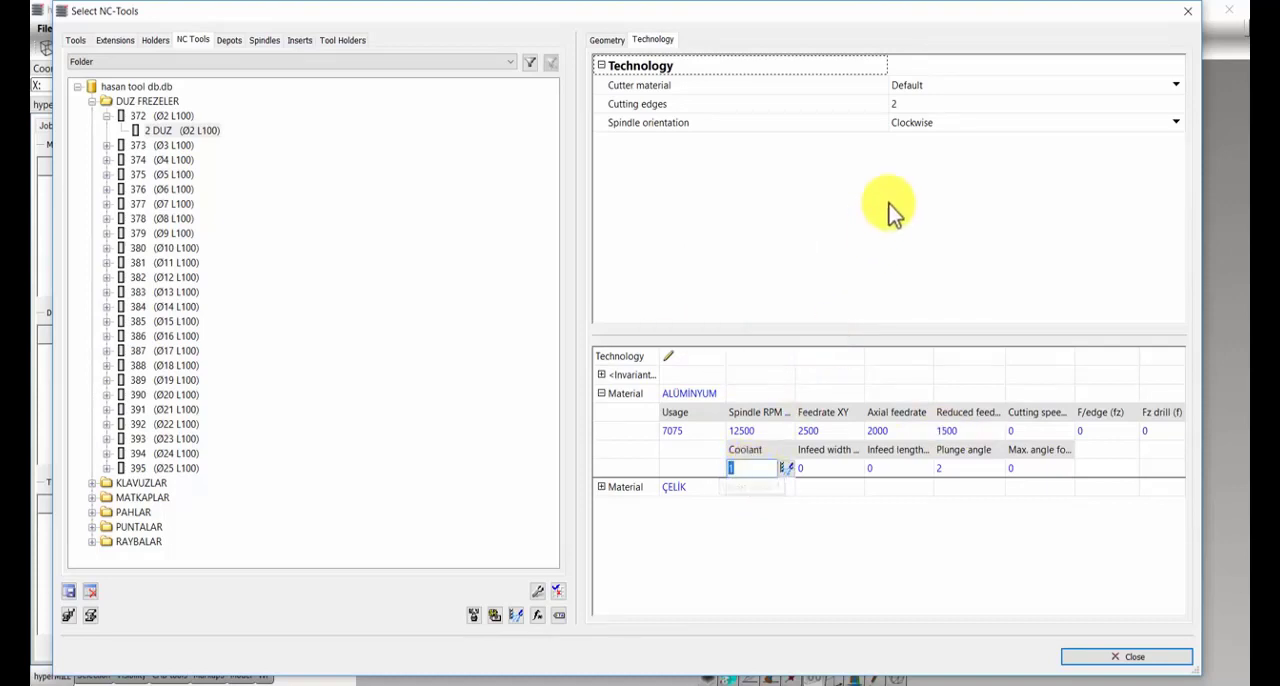
Step: Set the 2 DUZ tool's cutter material to ALÜMİNYUM and its number of cutting edges to 4
click(951, 86)
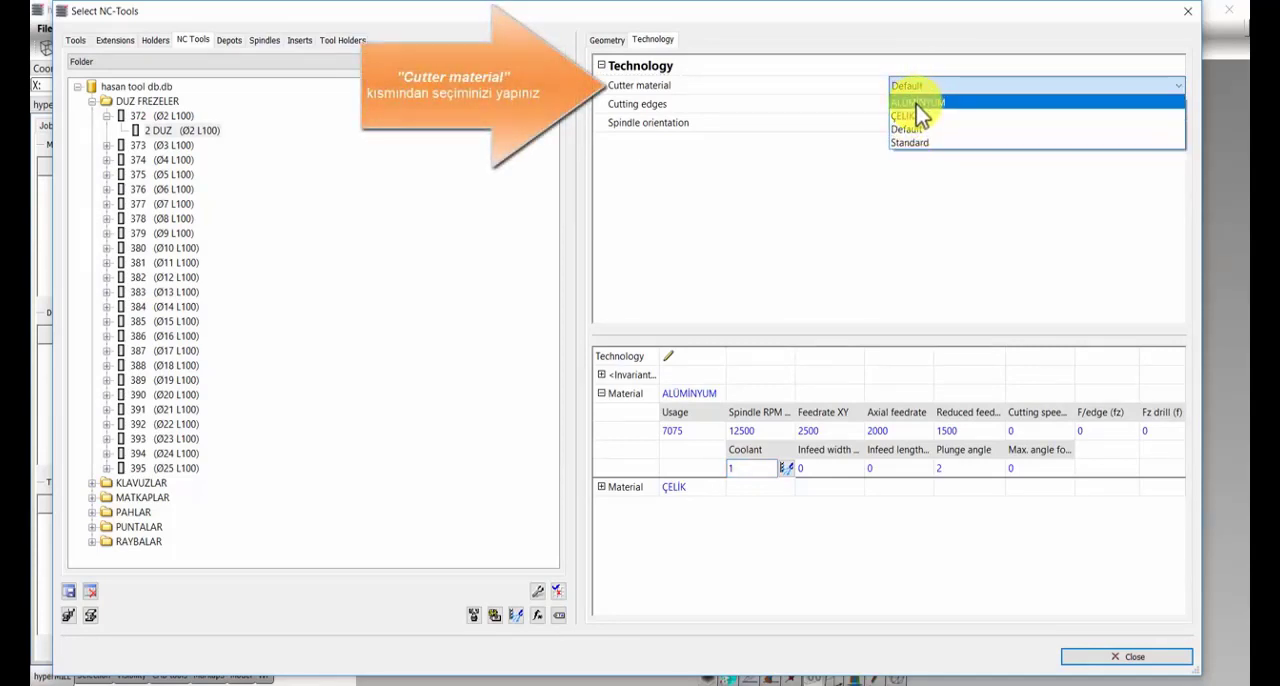
click(916, 104)
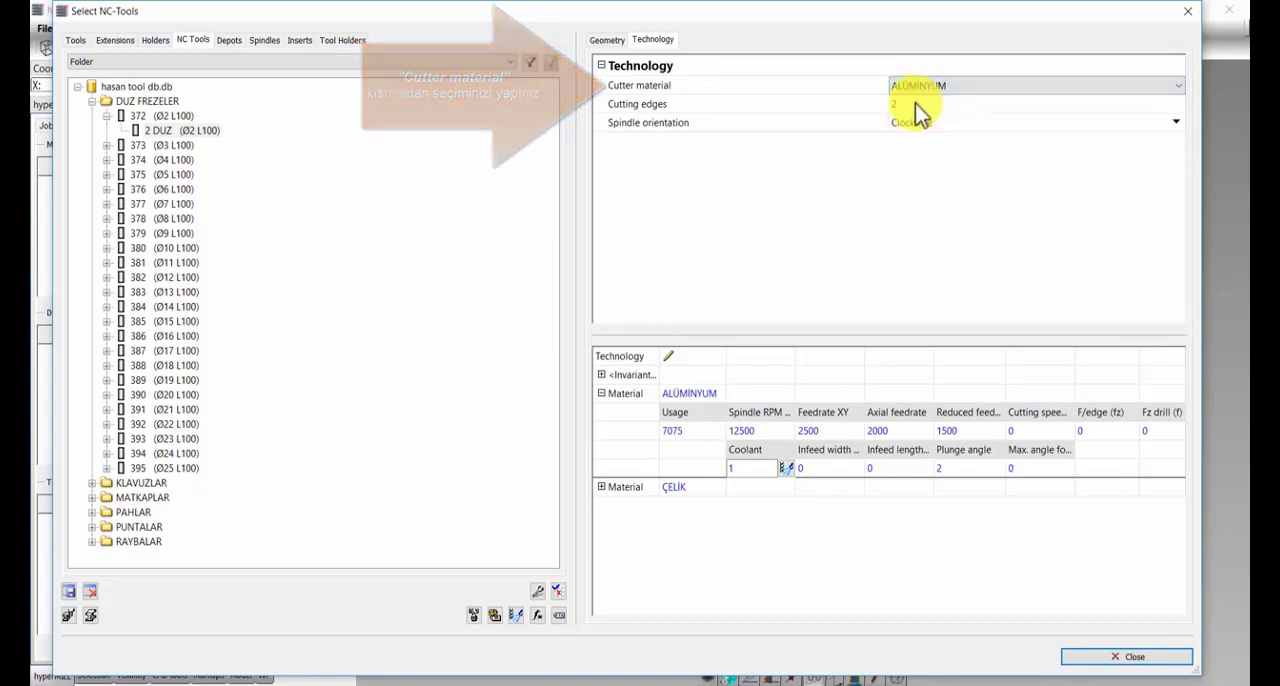
click(907, 106)
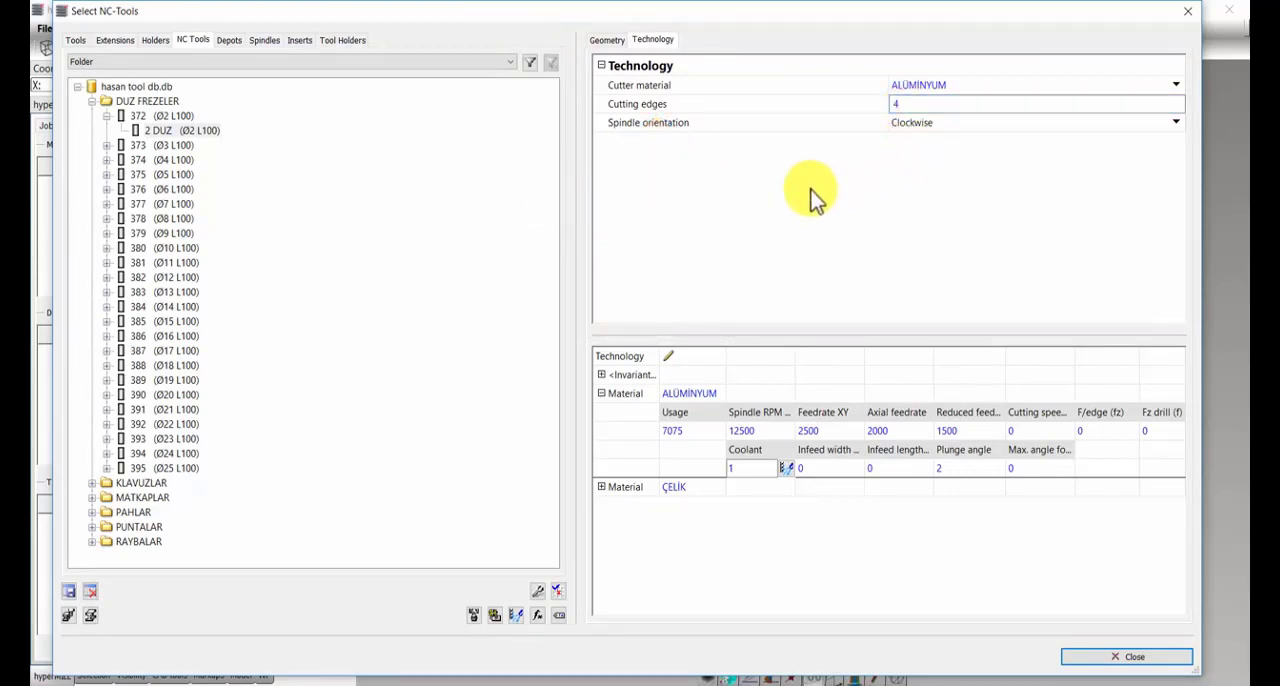
Step: Add a second usage to the ALÜMİNYUM material entry and set it to 6060
click(692, 393)
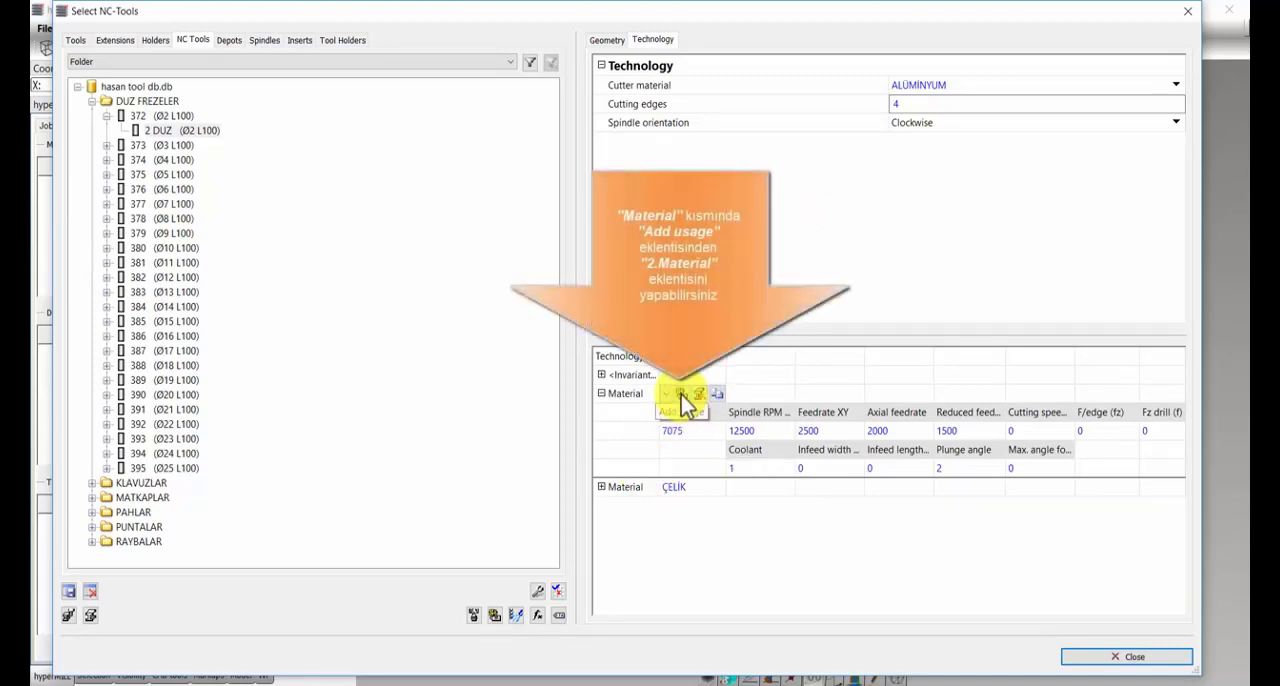
click(680, 394)
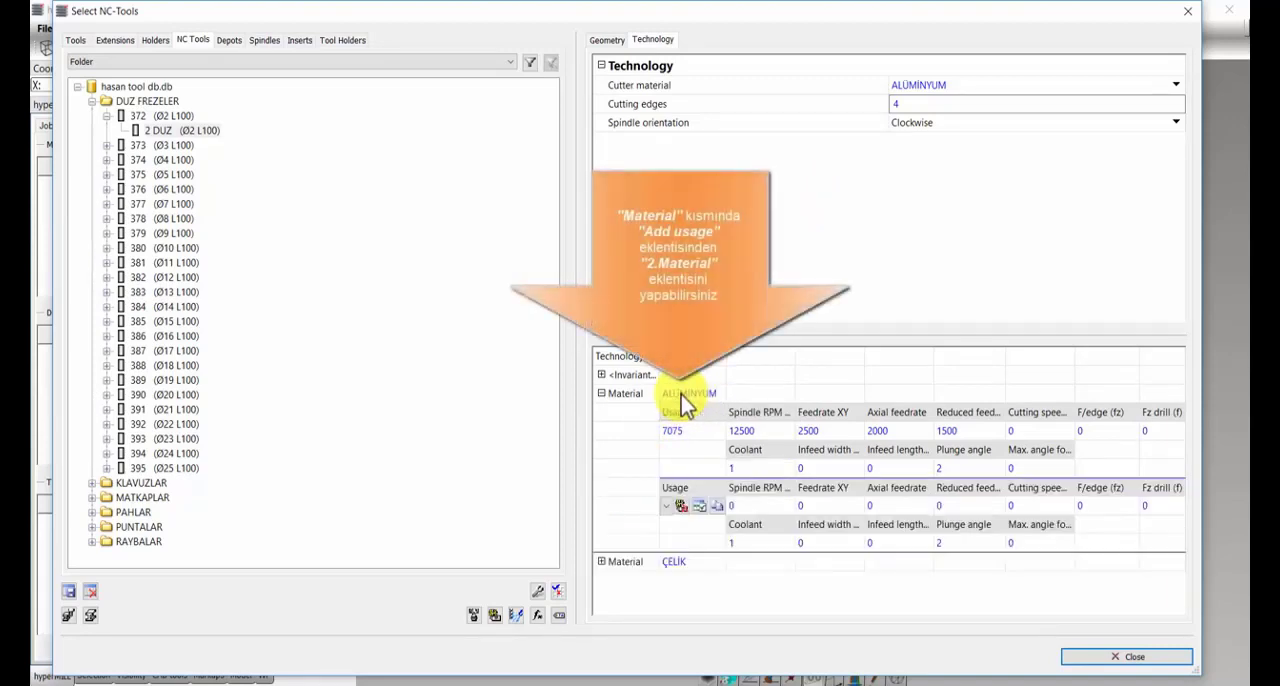
click(666, 503)
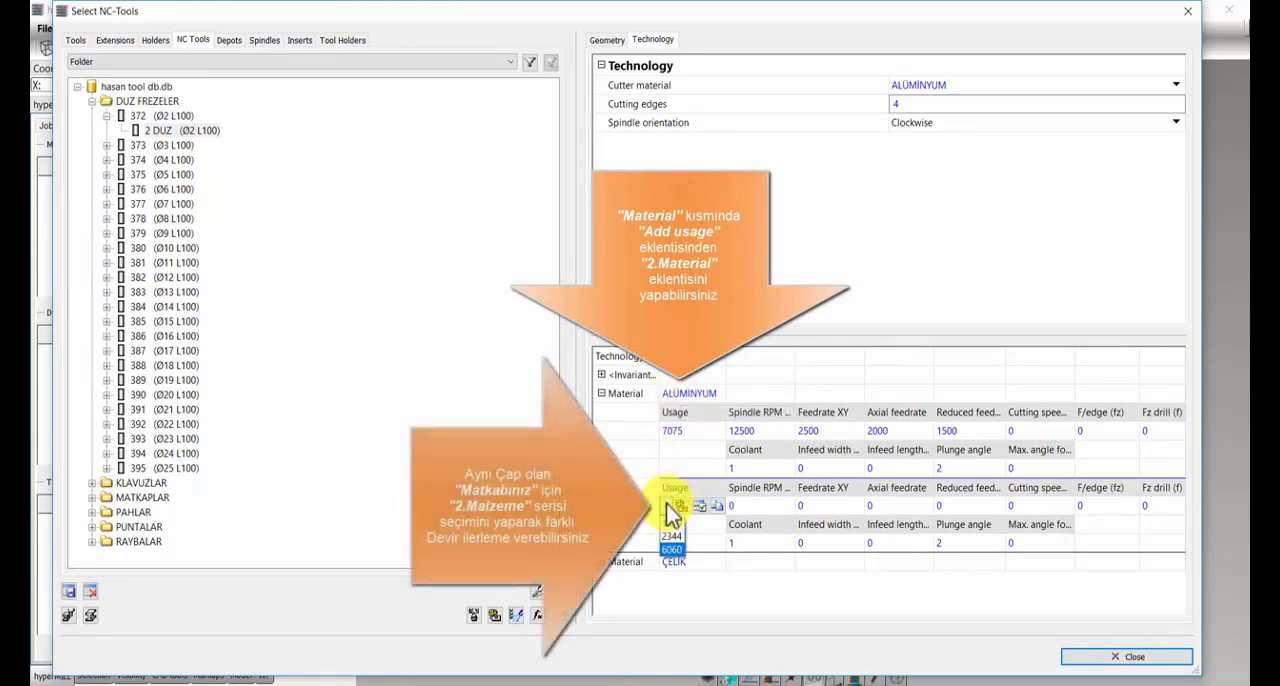
click(673, 560)
Step: For usage 6060, set spindle RPM 1000, feedrate XY 1500, axial feedrate 1000 and reduced feedrate 800, and close the tool database
click(747, 507)
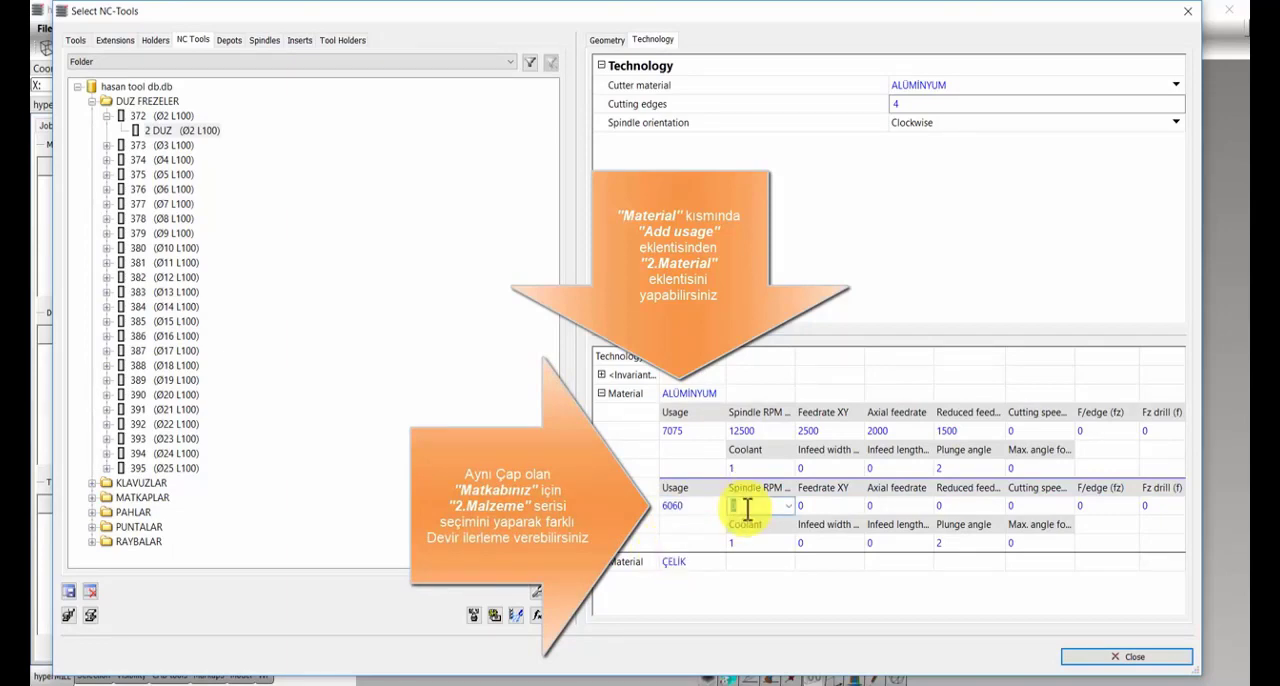
text(1000)
click(815, 507)
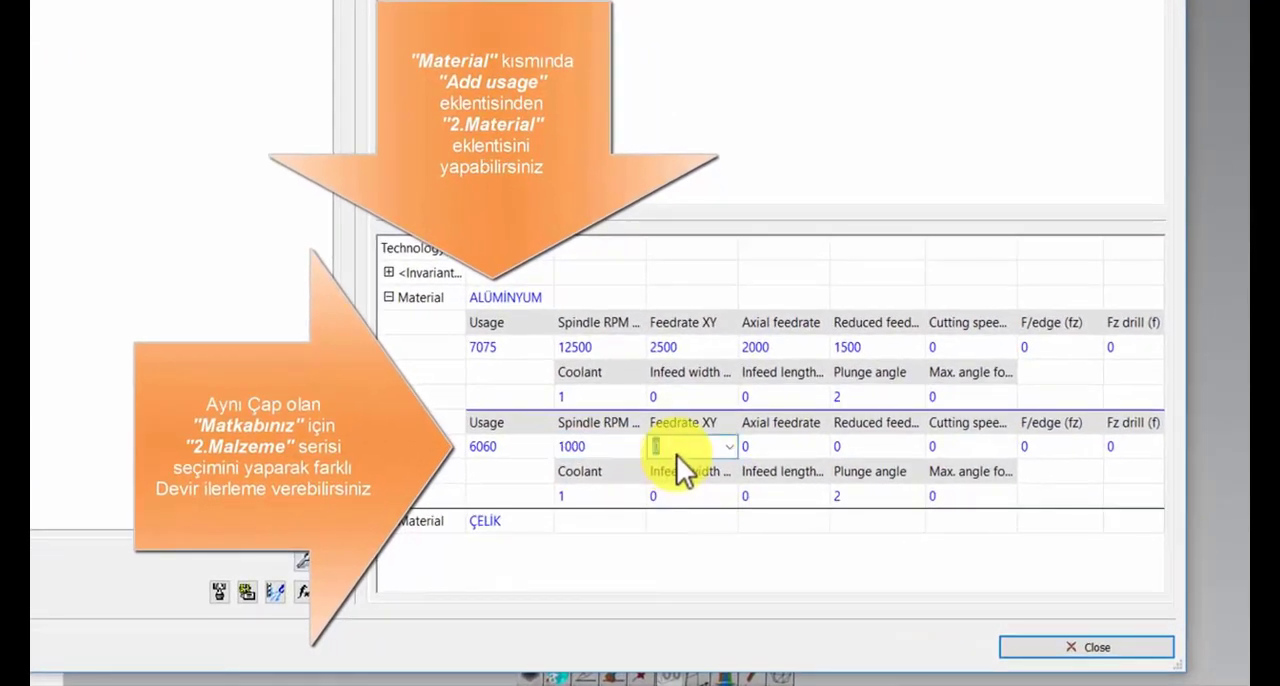
click(770, 457)
text(1000)
click(857, 457)
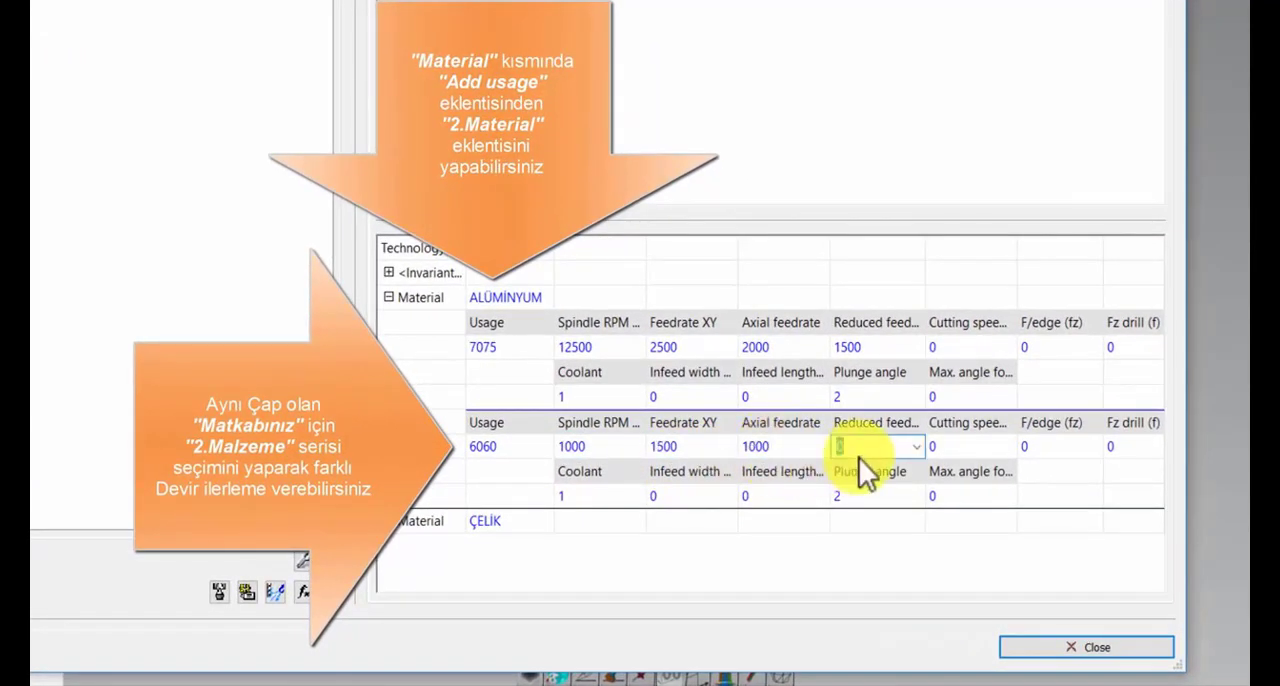
text(800)
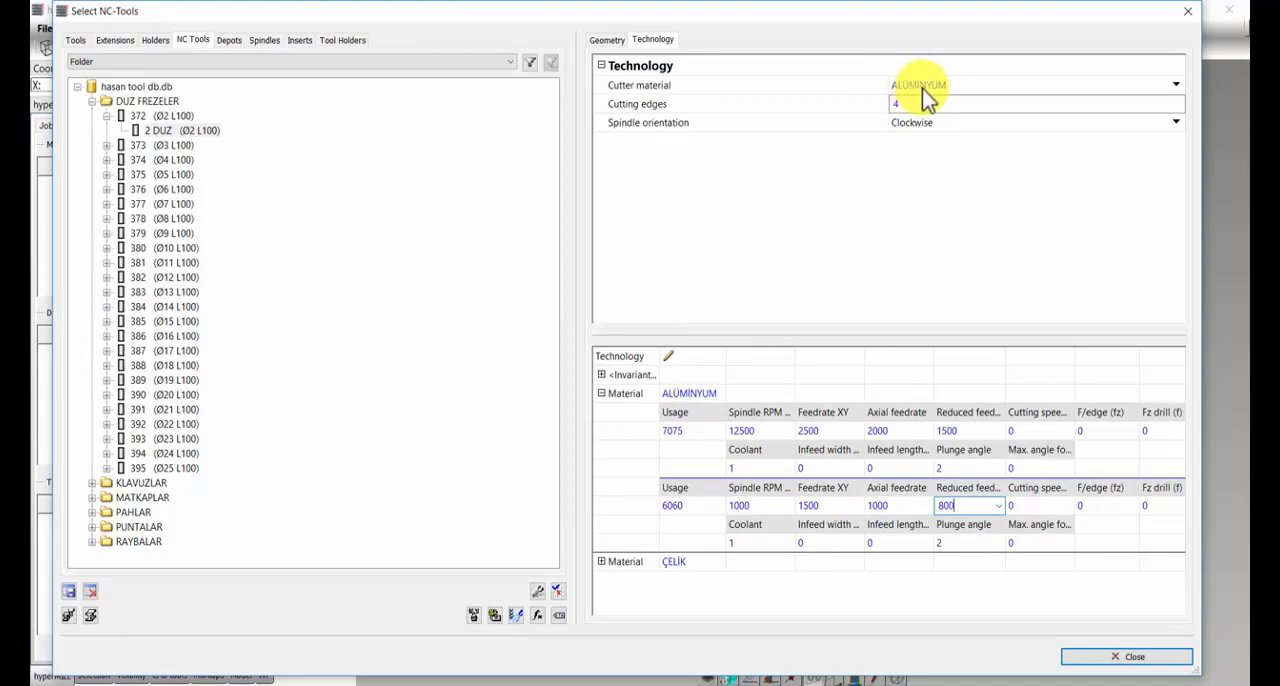
click(1135, 659)
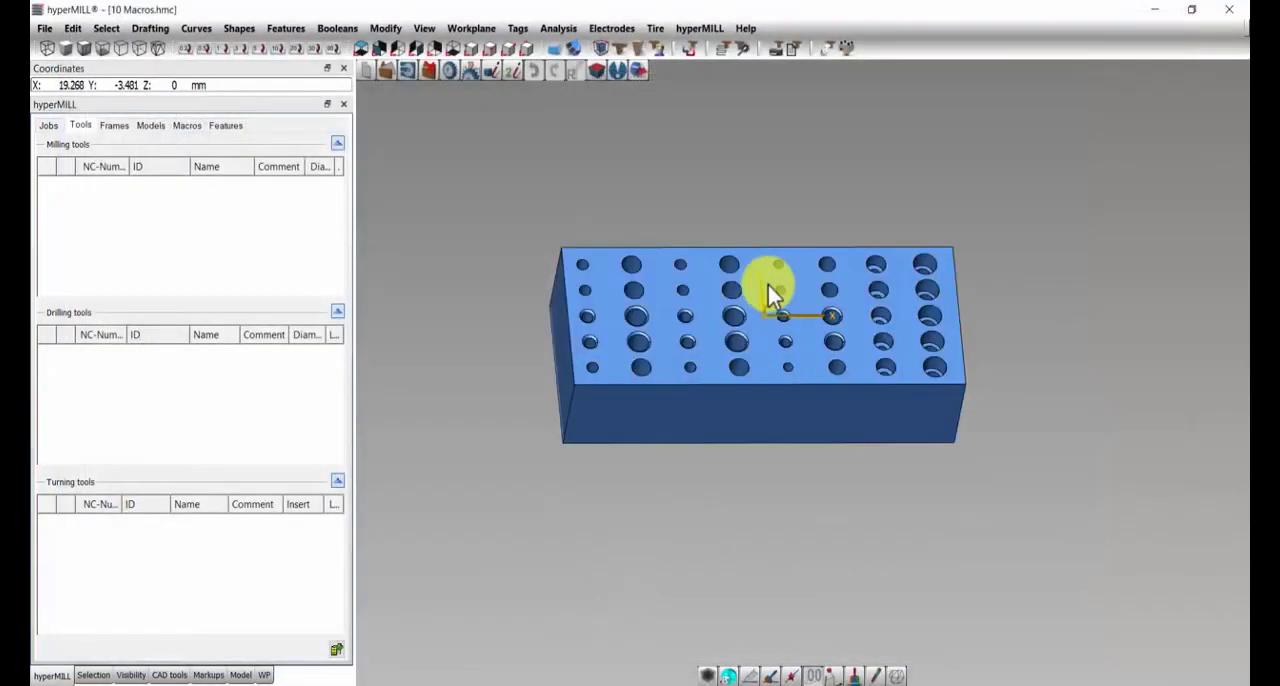
Step: Create a new 2D Contour Milling job in the 10 Macros job list
middle_drag(768, 287, 749, 306)
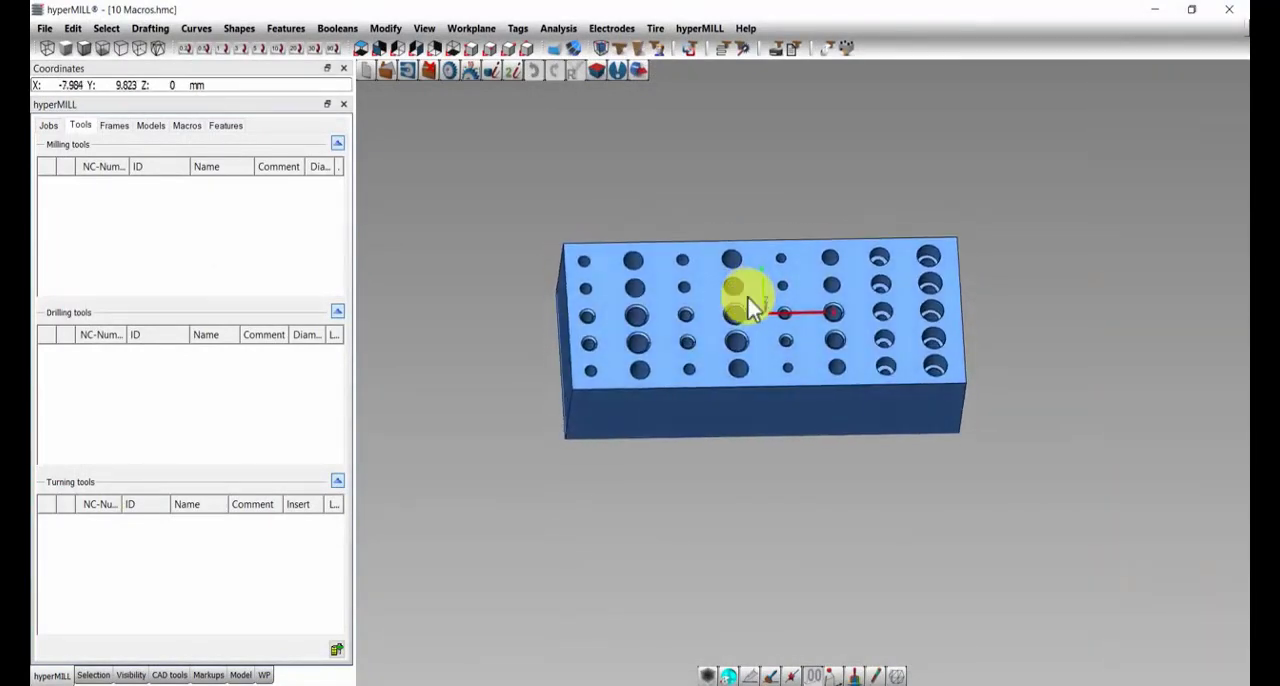
click(50, 126)
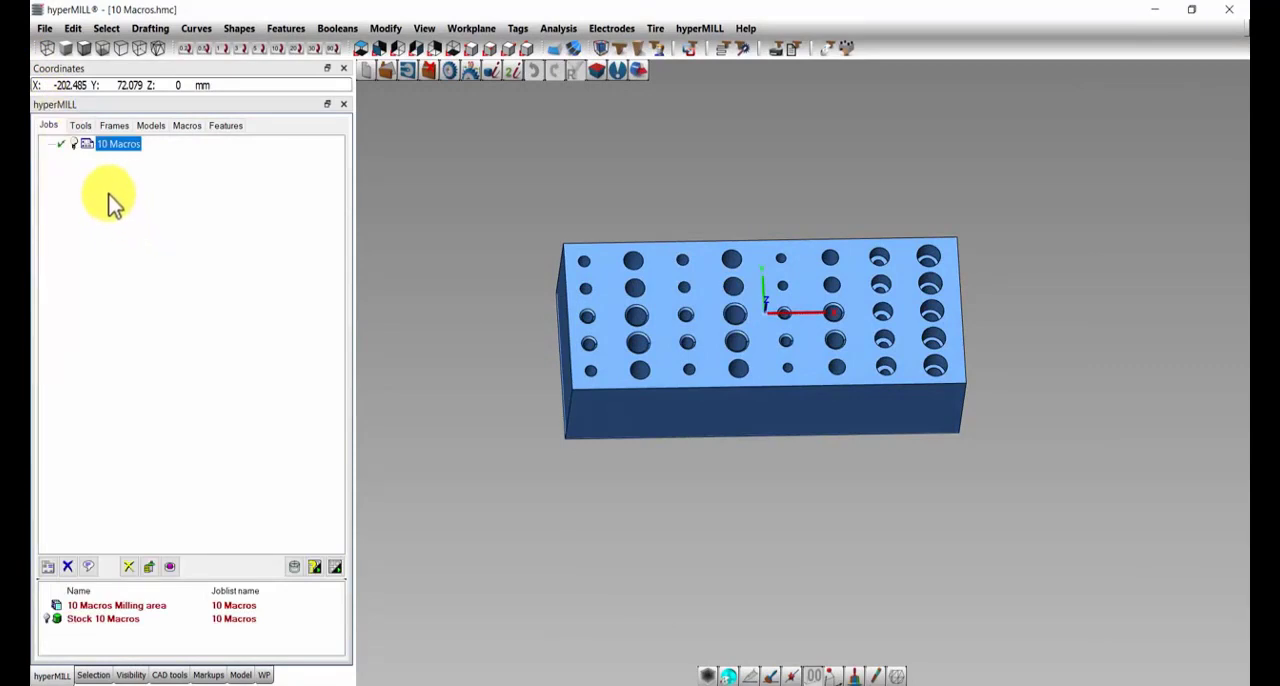
right_click(143, 203)
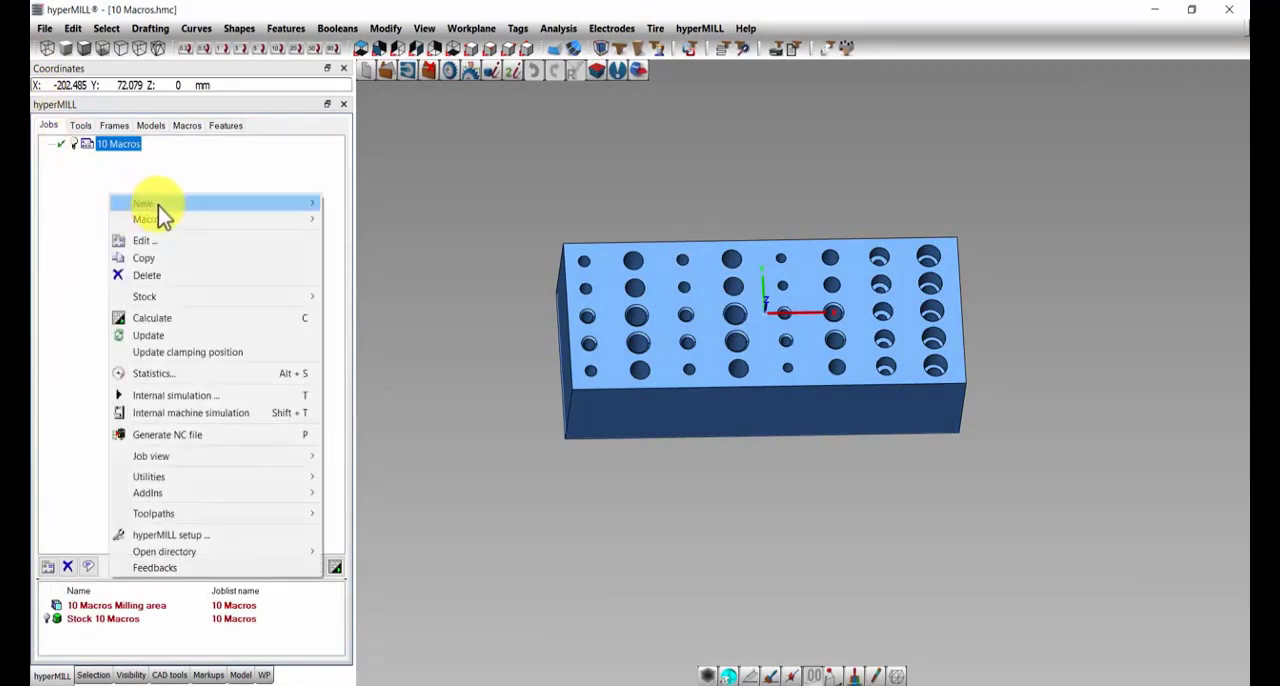
mouse_move(158, 206)
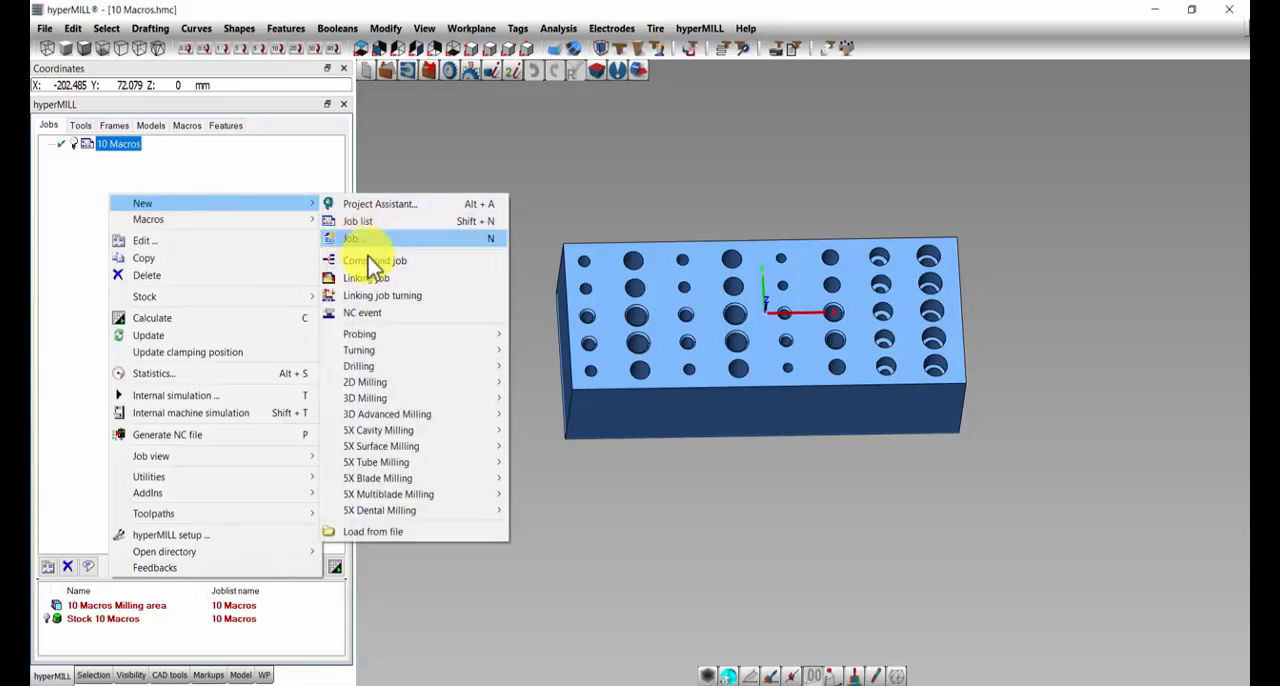
mouse_move(413, 385)
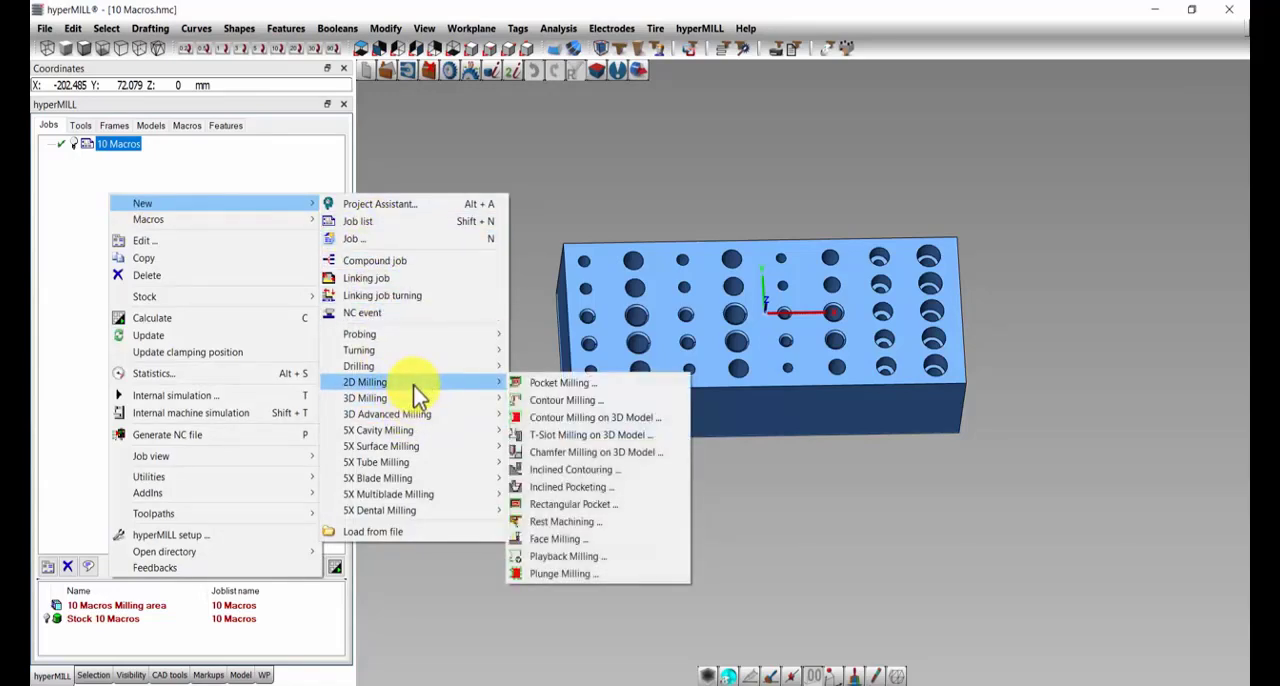
click(546, 401)
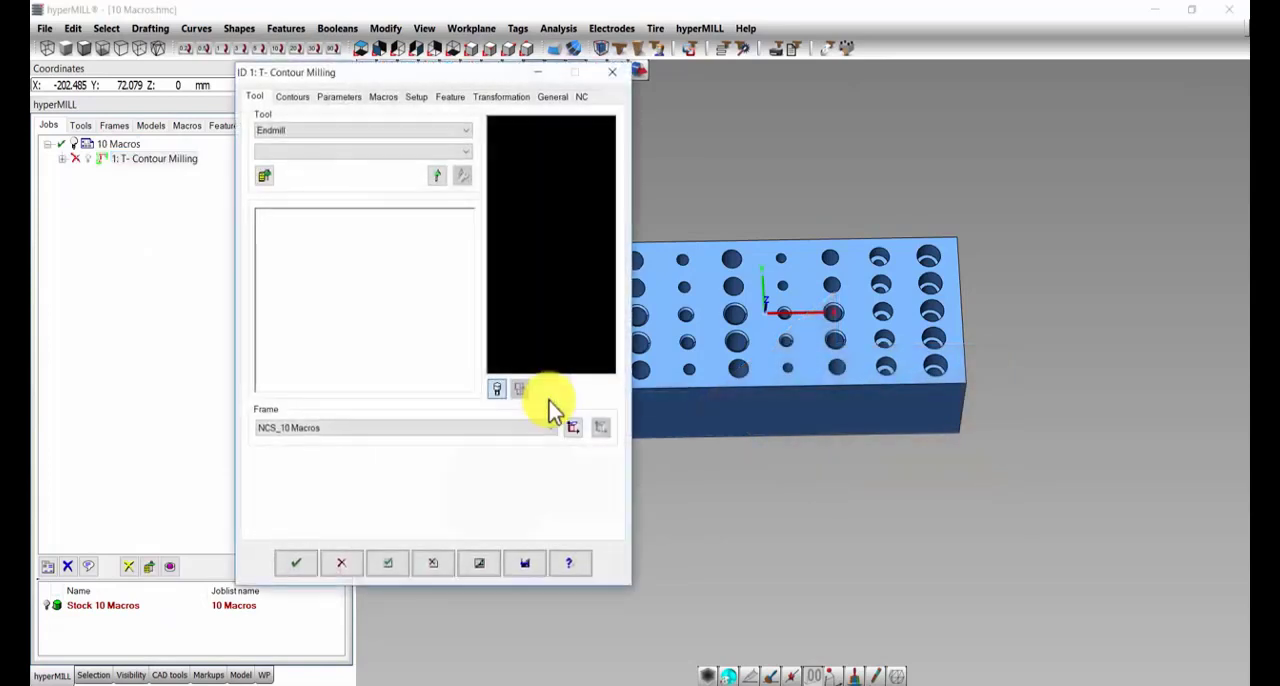
Step: Assign NC tool 372 (Ø2 L100) from the DUZ FREZELER folder of the tool database to the contour milling job
click(264, 177)
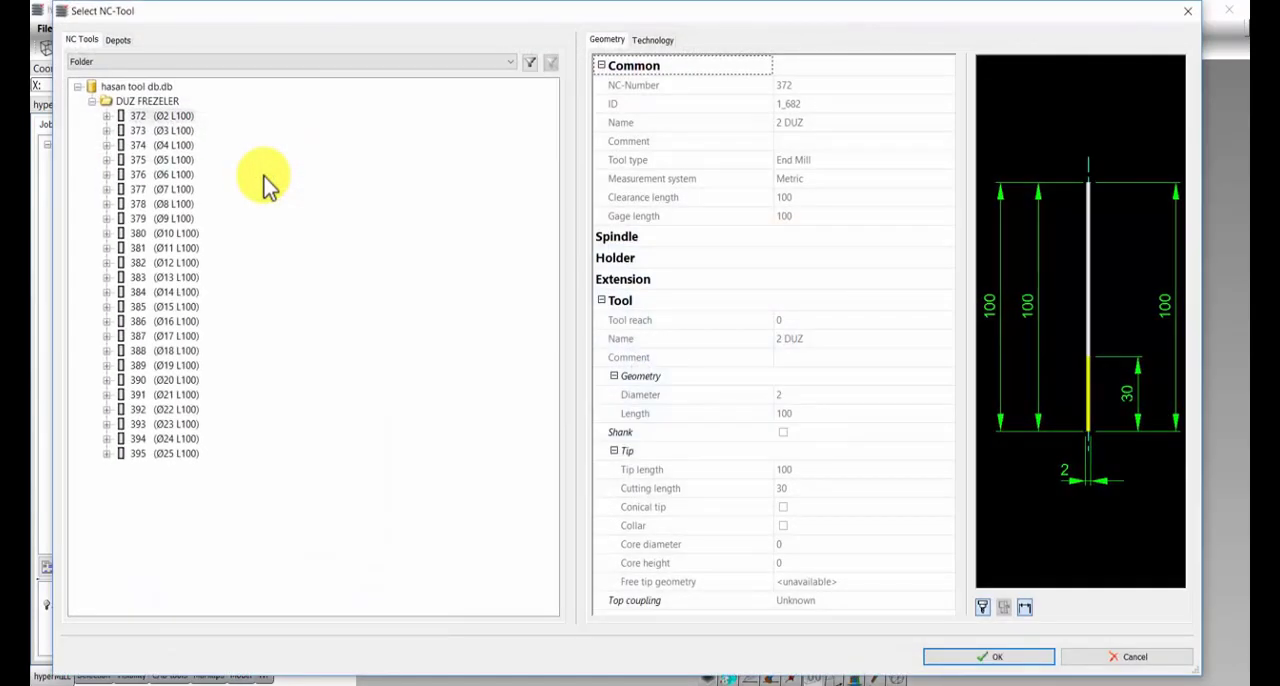
click(168, 131)
click(180, 115)
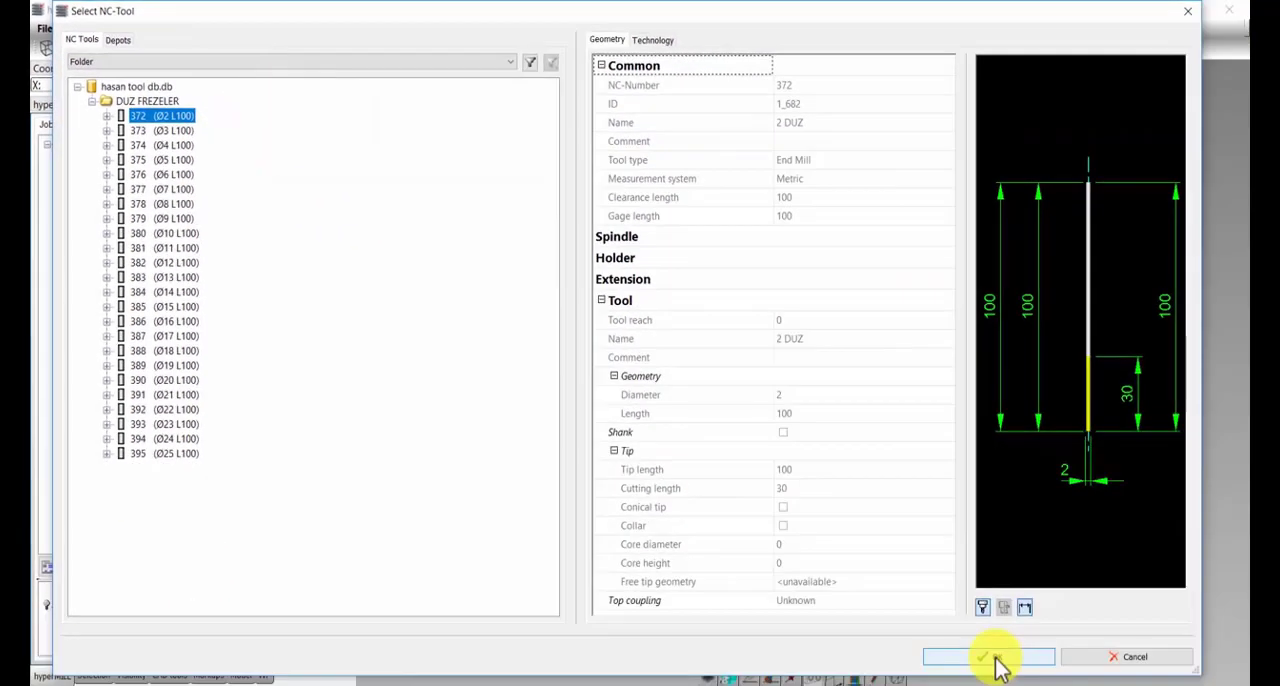
click(985, 656)
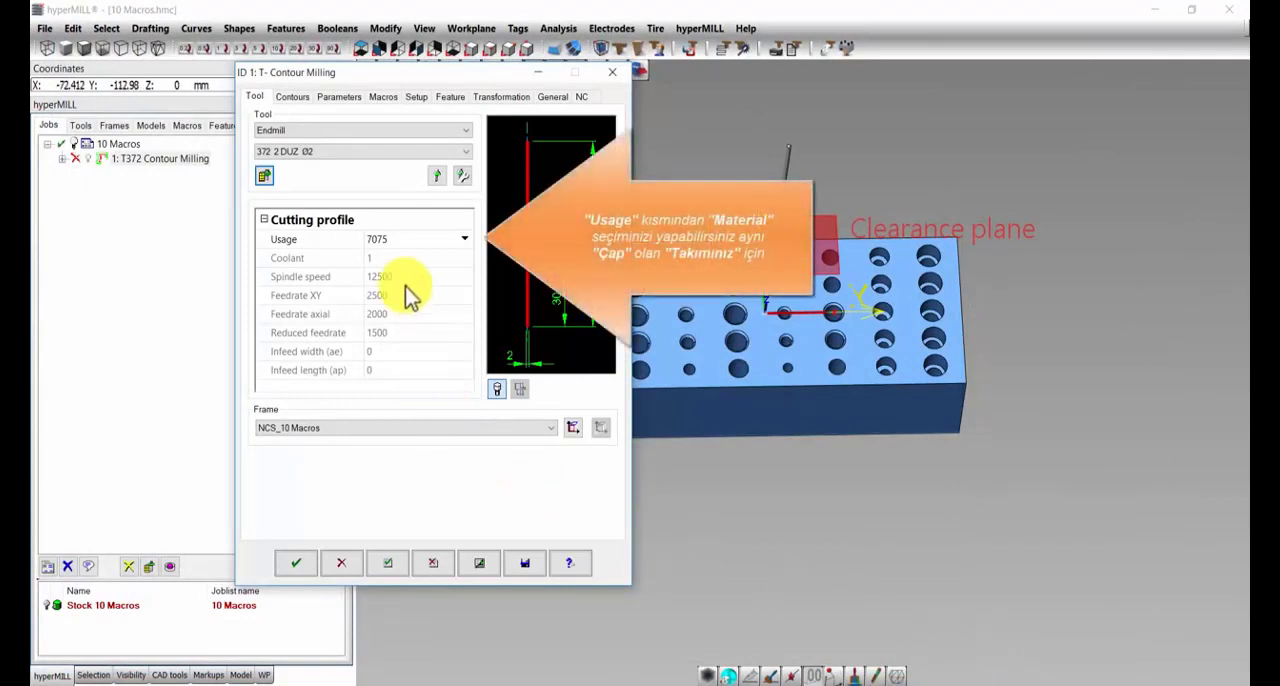
Step: Set the contour milling job's cutting profile usage to 6060 and confirm the job
click(464, 240)
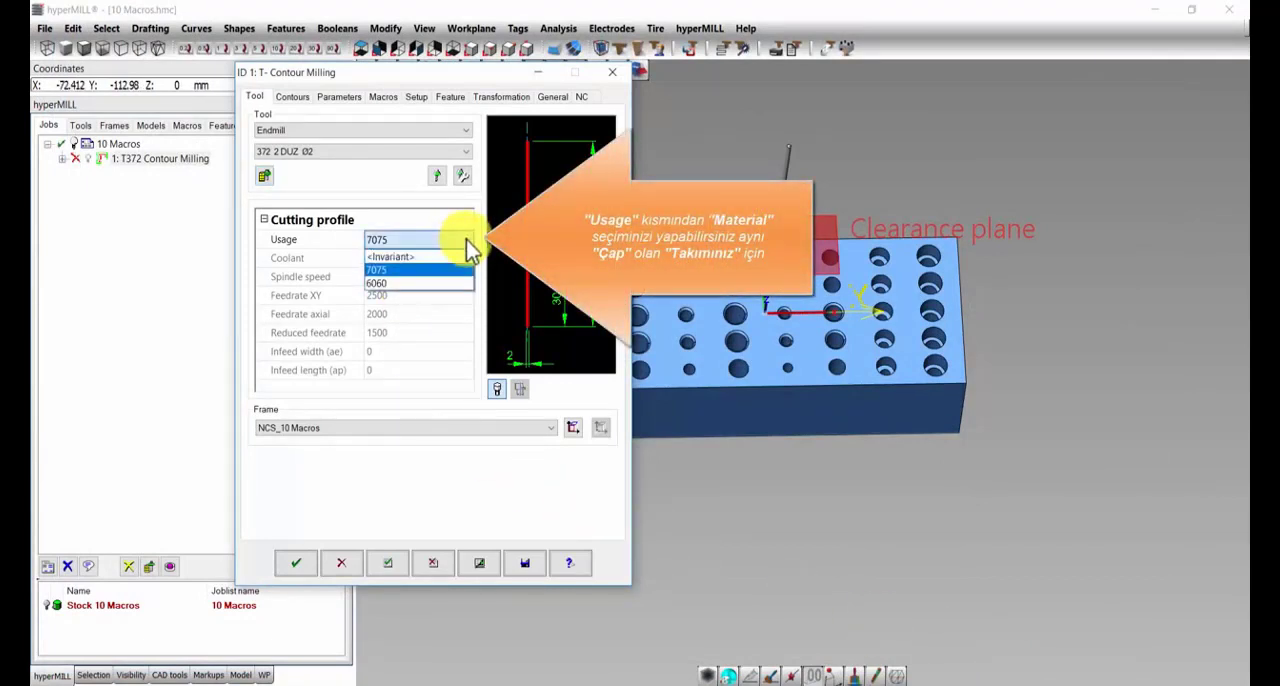
click(385, 269)
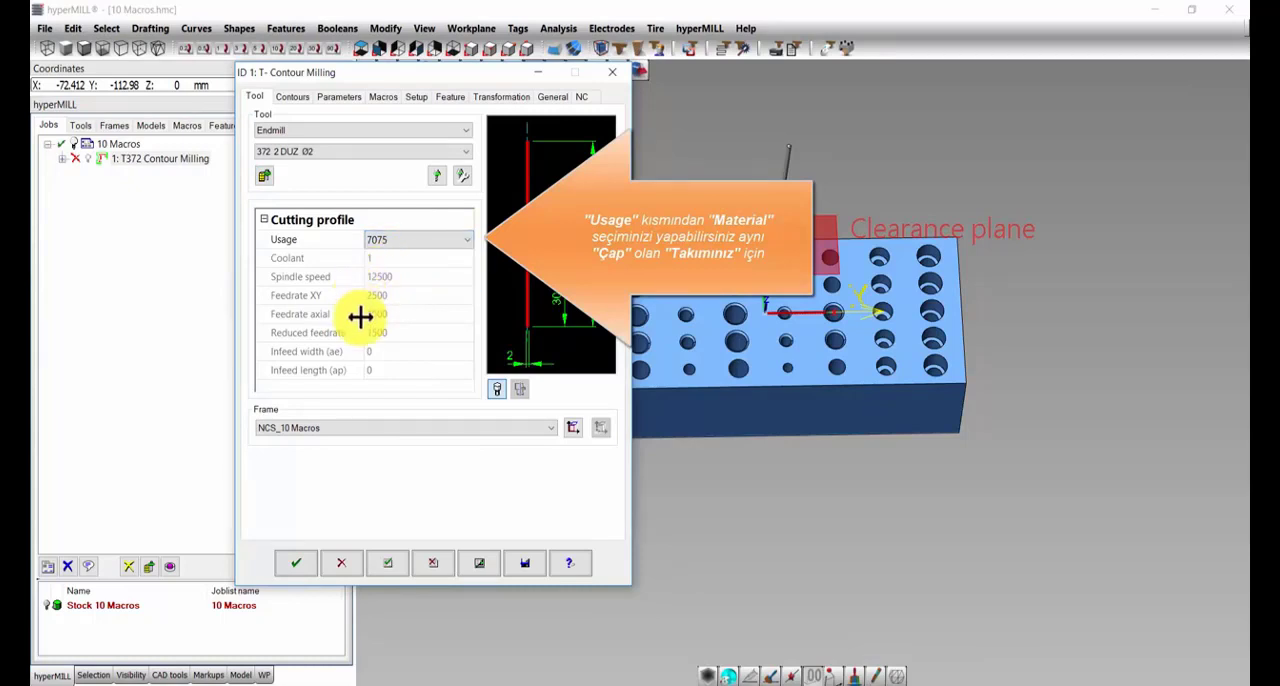
click(447, 243)
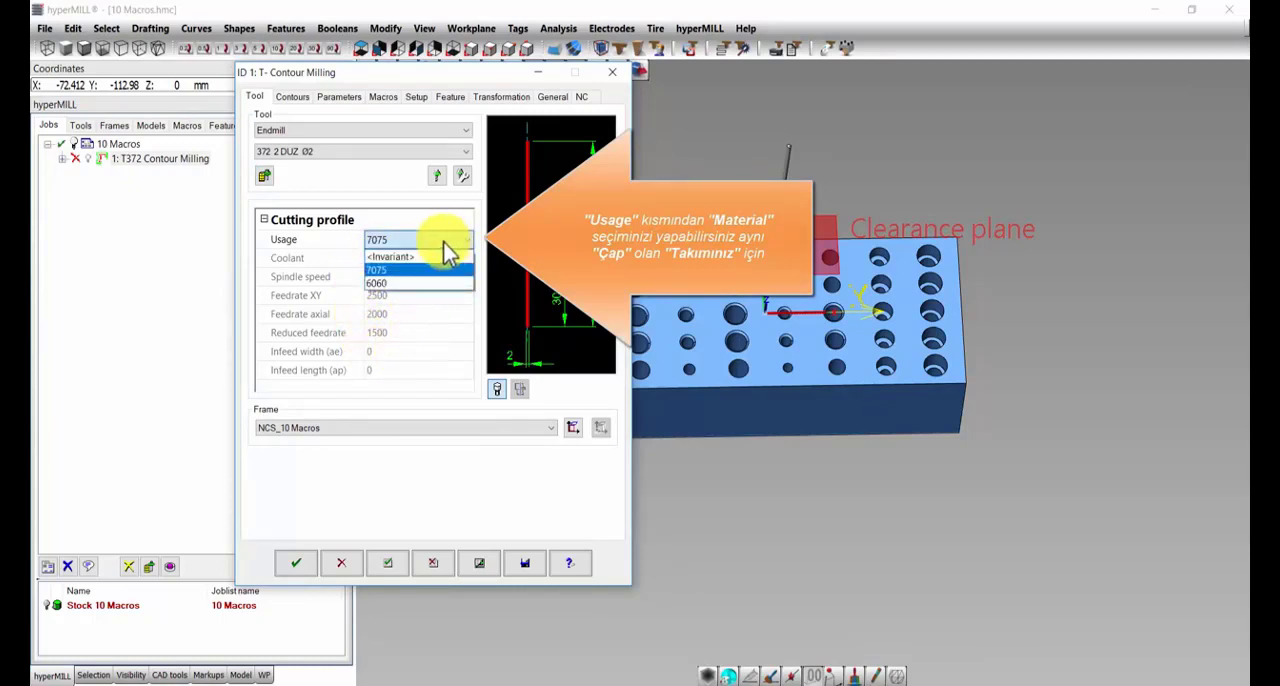
click(382, 288)
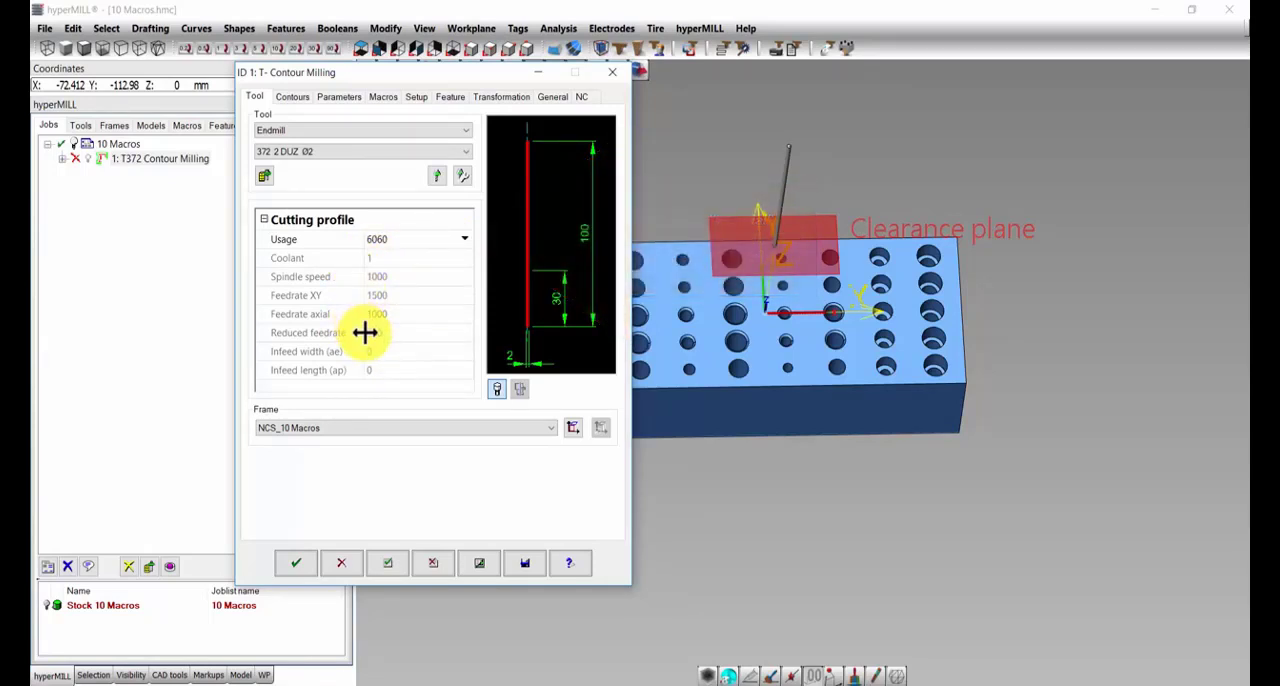
click(297, 565)
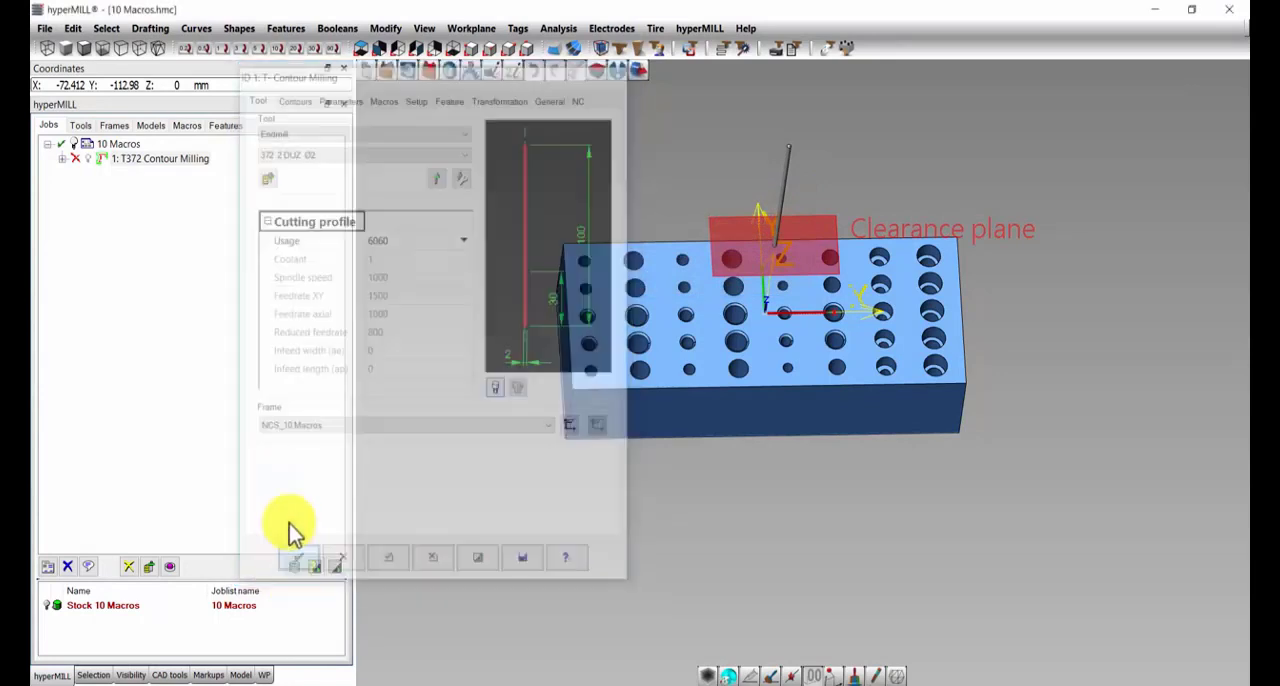
Step: Select ALÜMİNYUM as the material in the 10 Macros job list's part data, confirm, and expand the T372 Contour Milling job
click(121, 144)
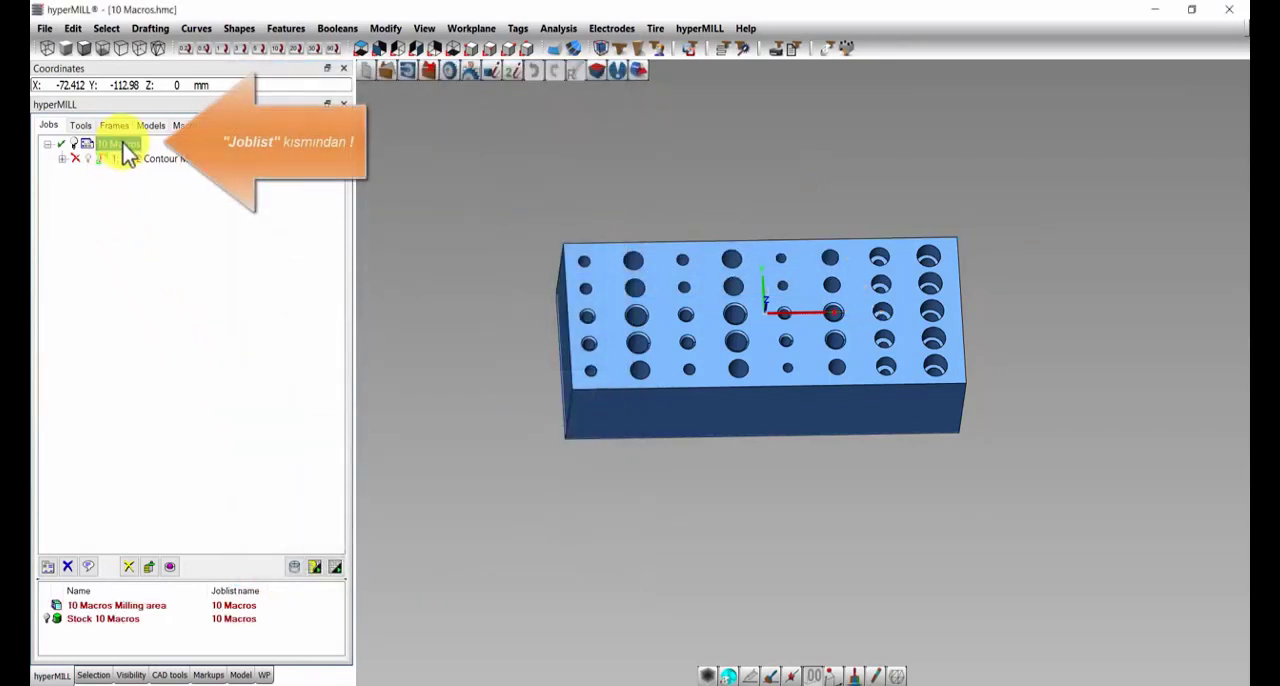
double_click(121, 144)
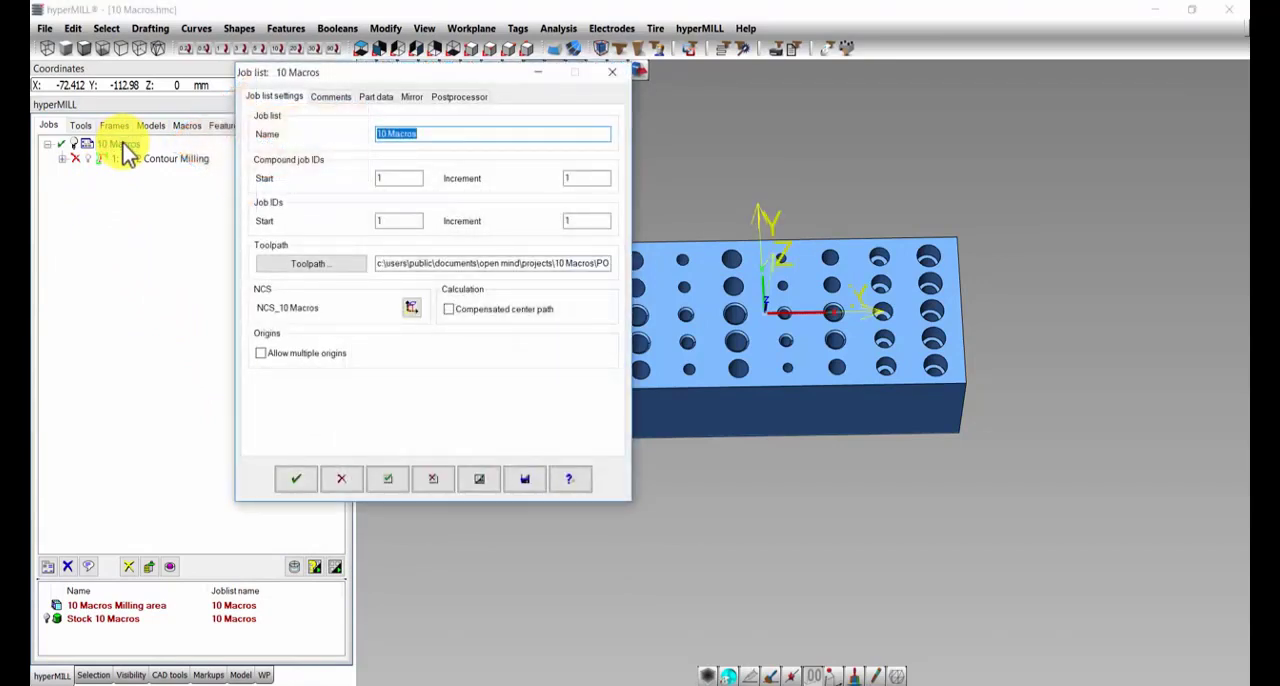
click(378, 97)
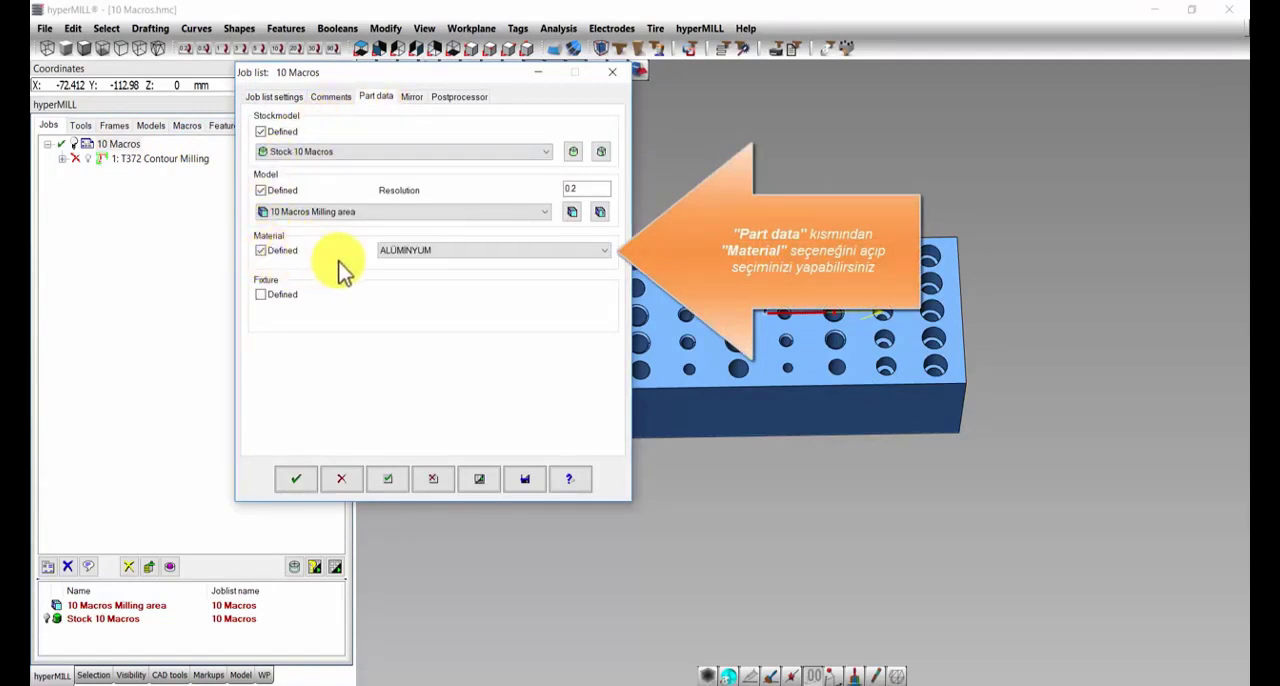
click(603, 250)
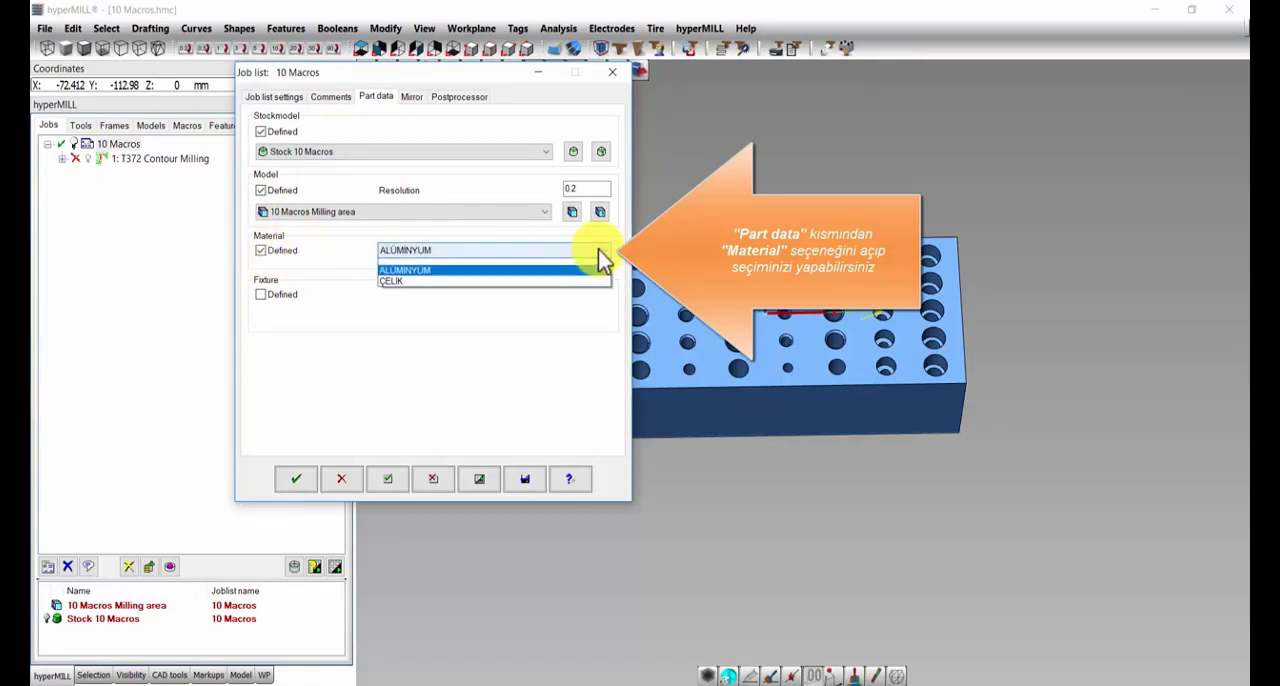
click(393, 274)
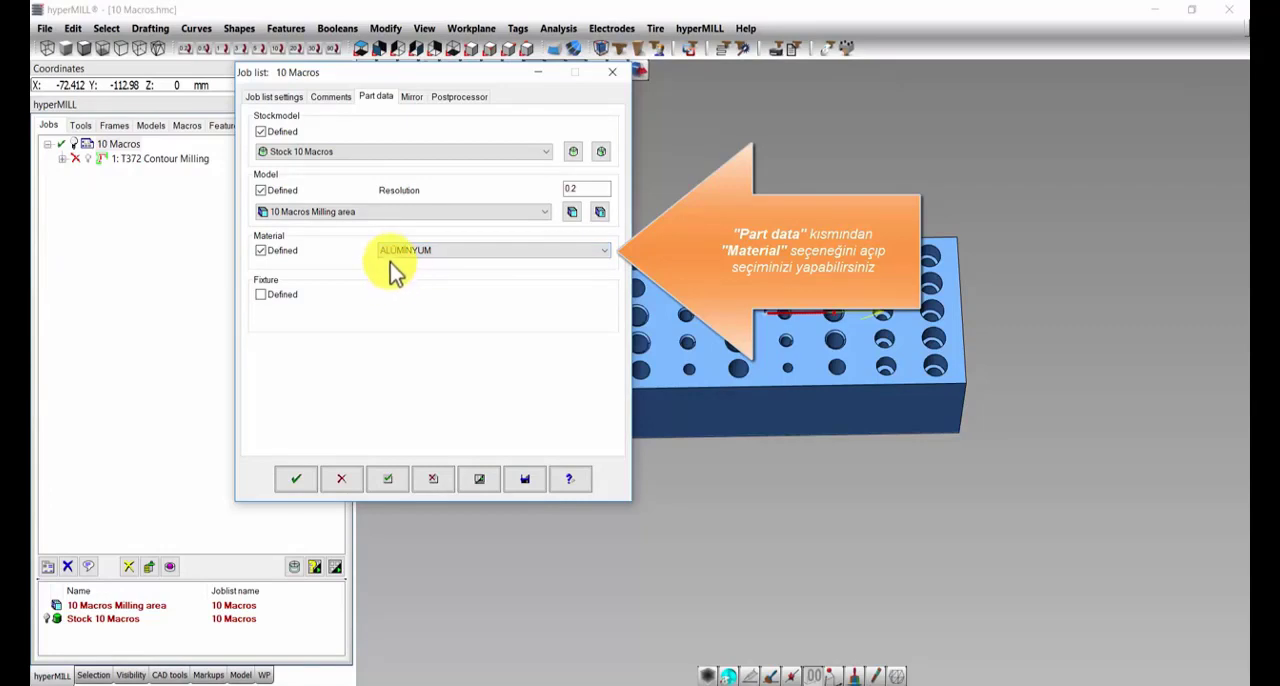
click(297, 481)
click(62, 158)
middle_drag(500, 452, 626, 309)
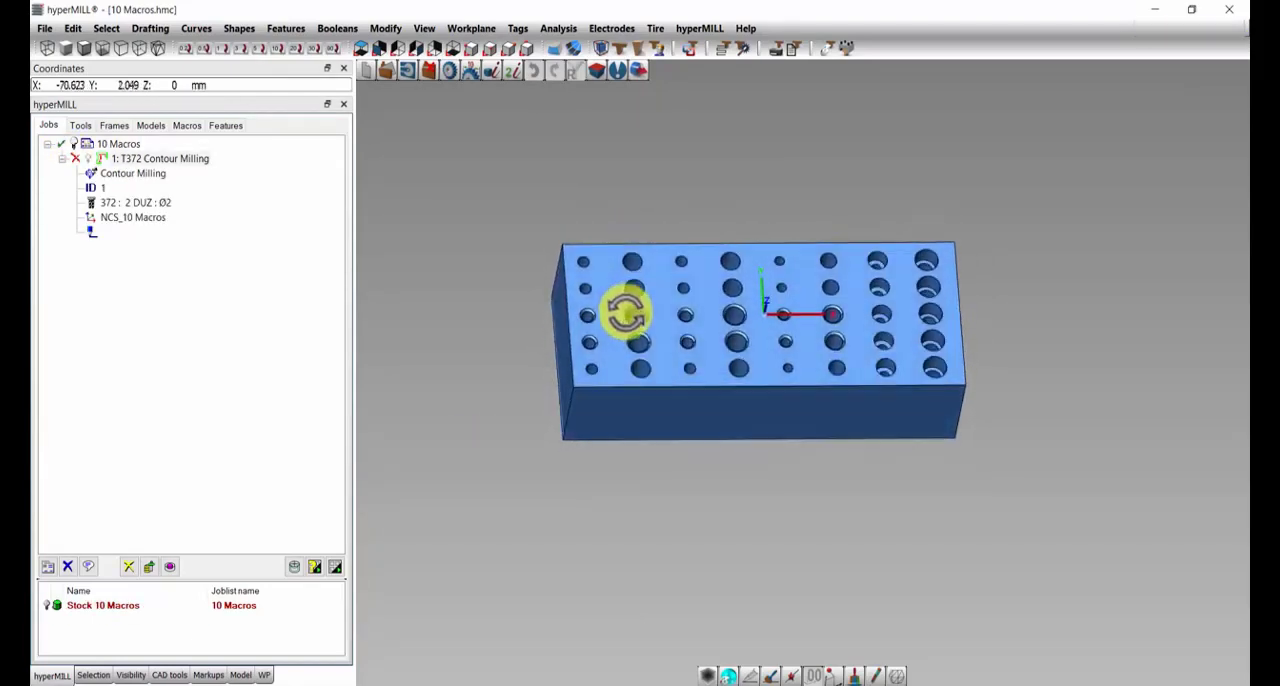